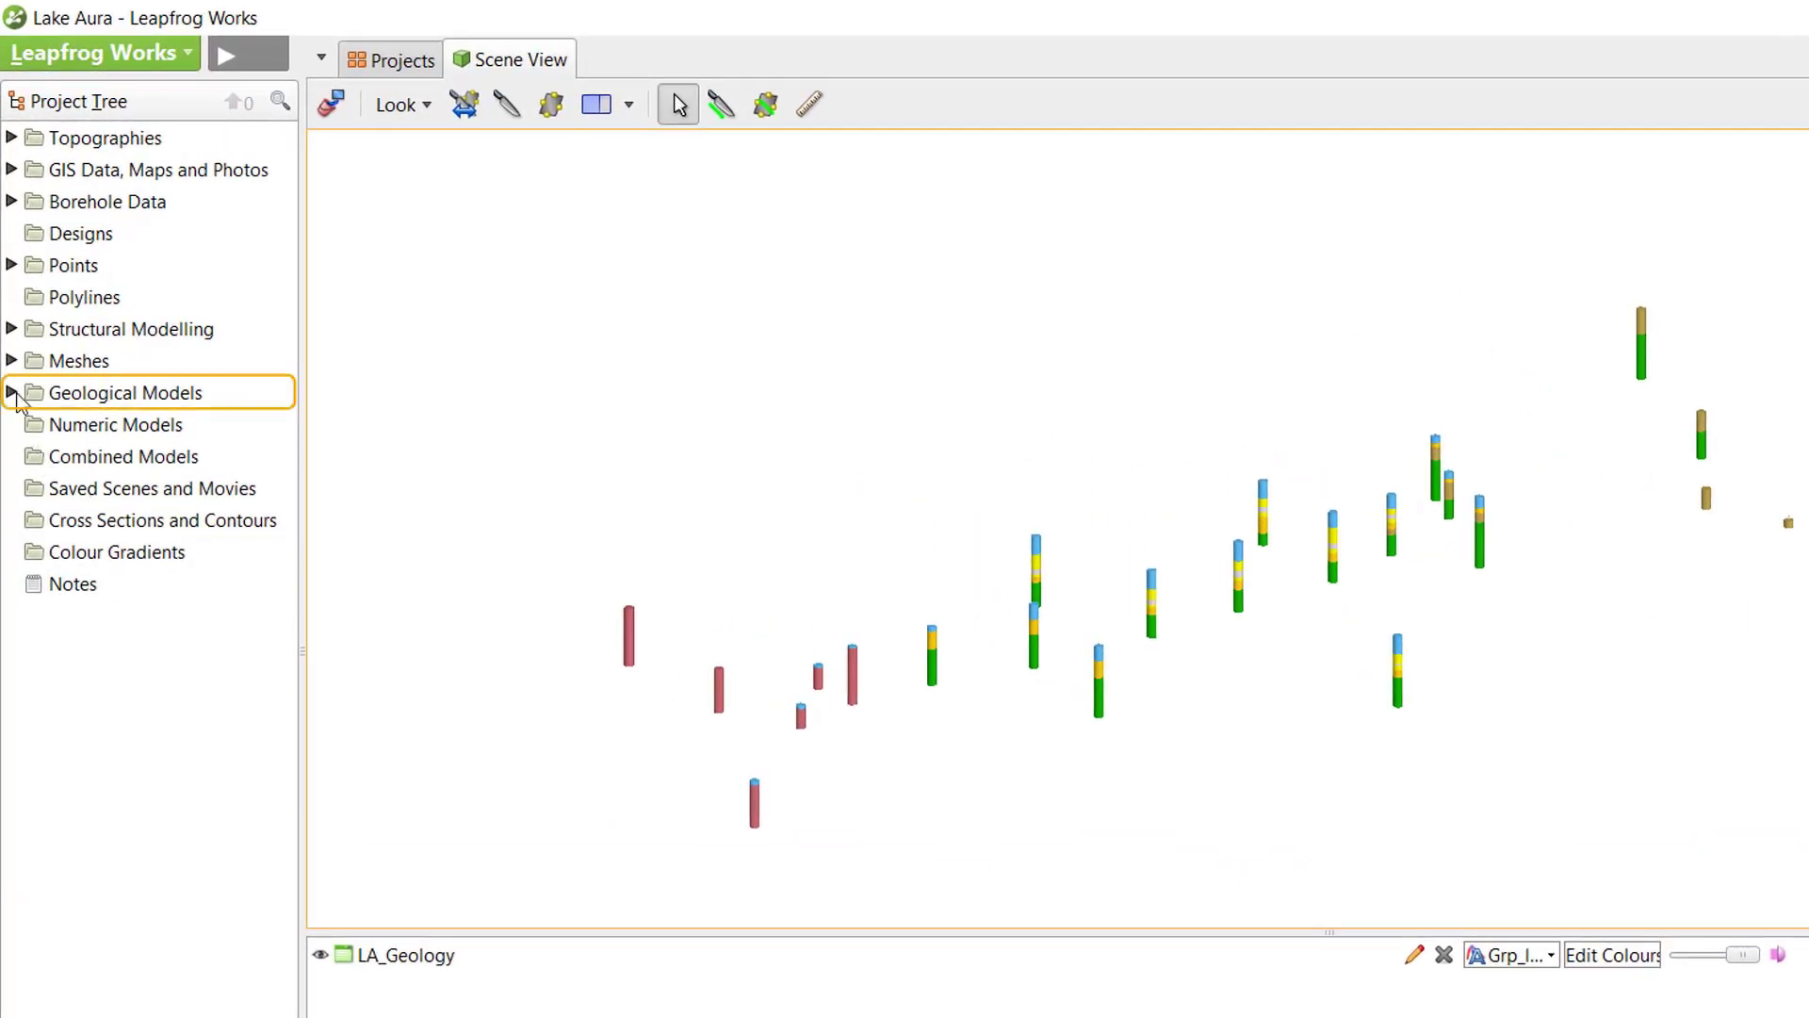
Make a copy of Geology Model 1
left_click(13, 394)
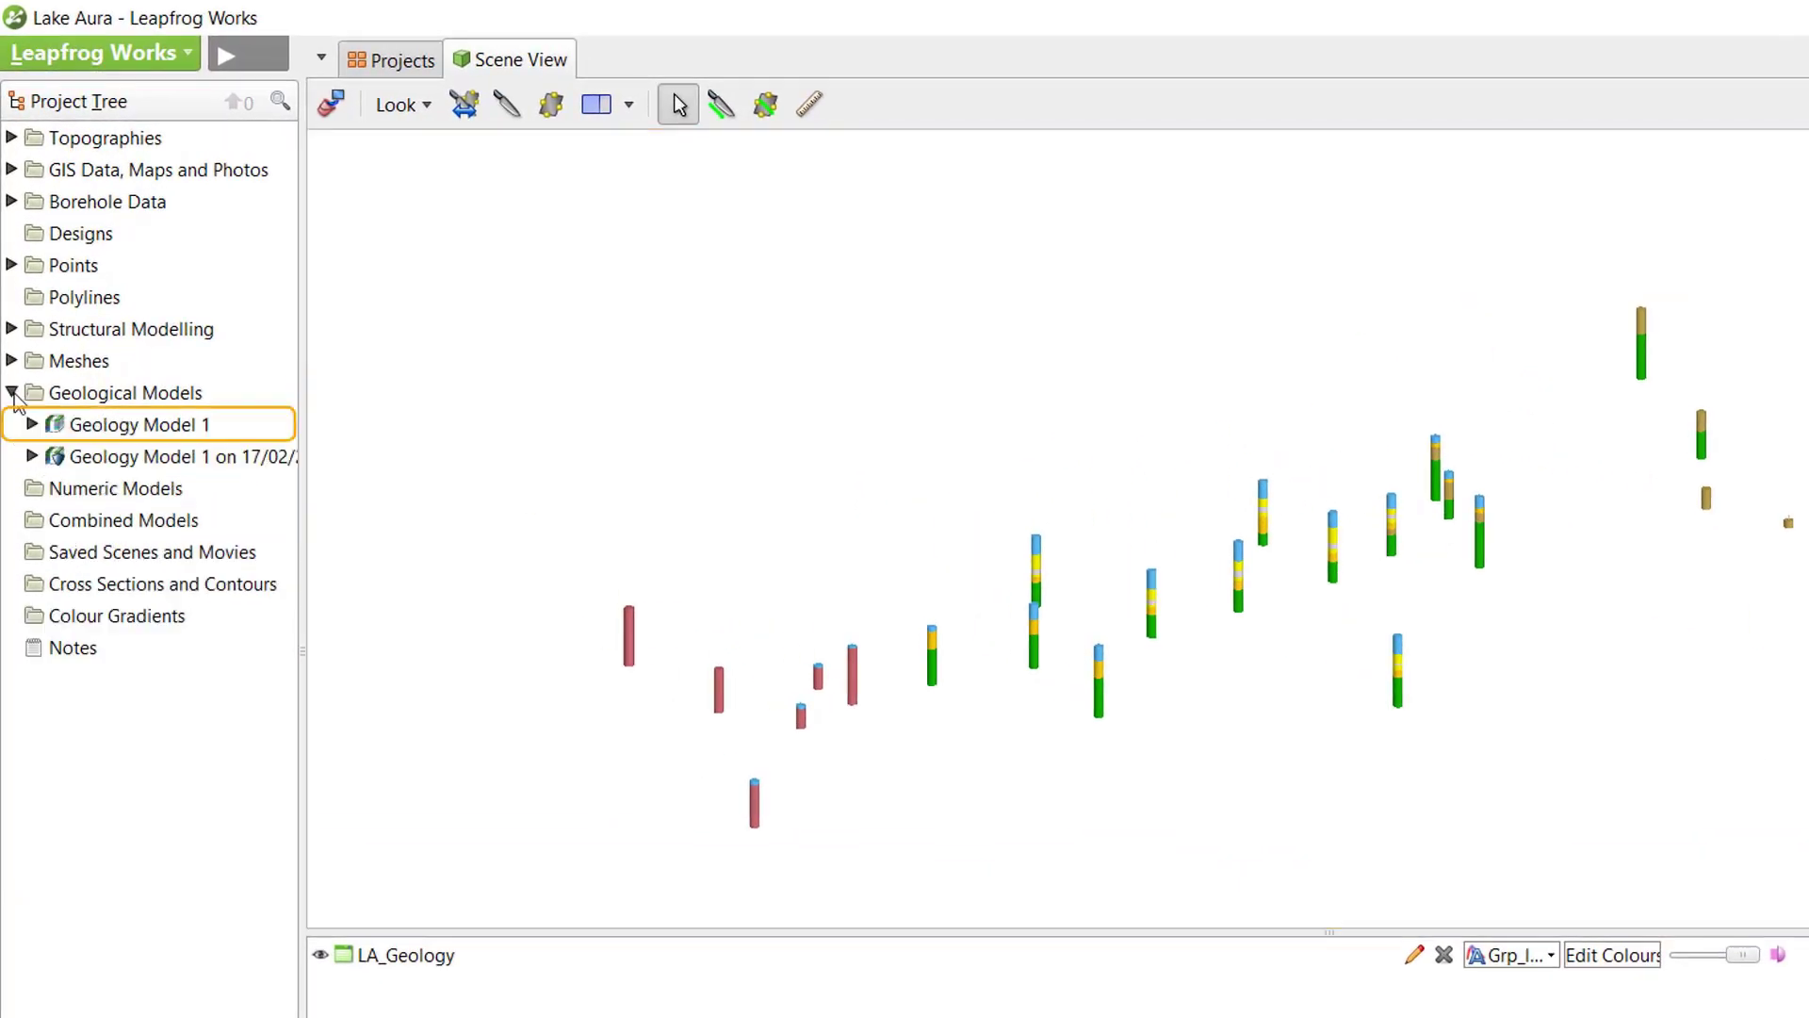
right_click(175, 429)
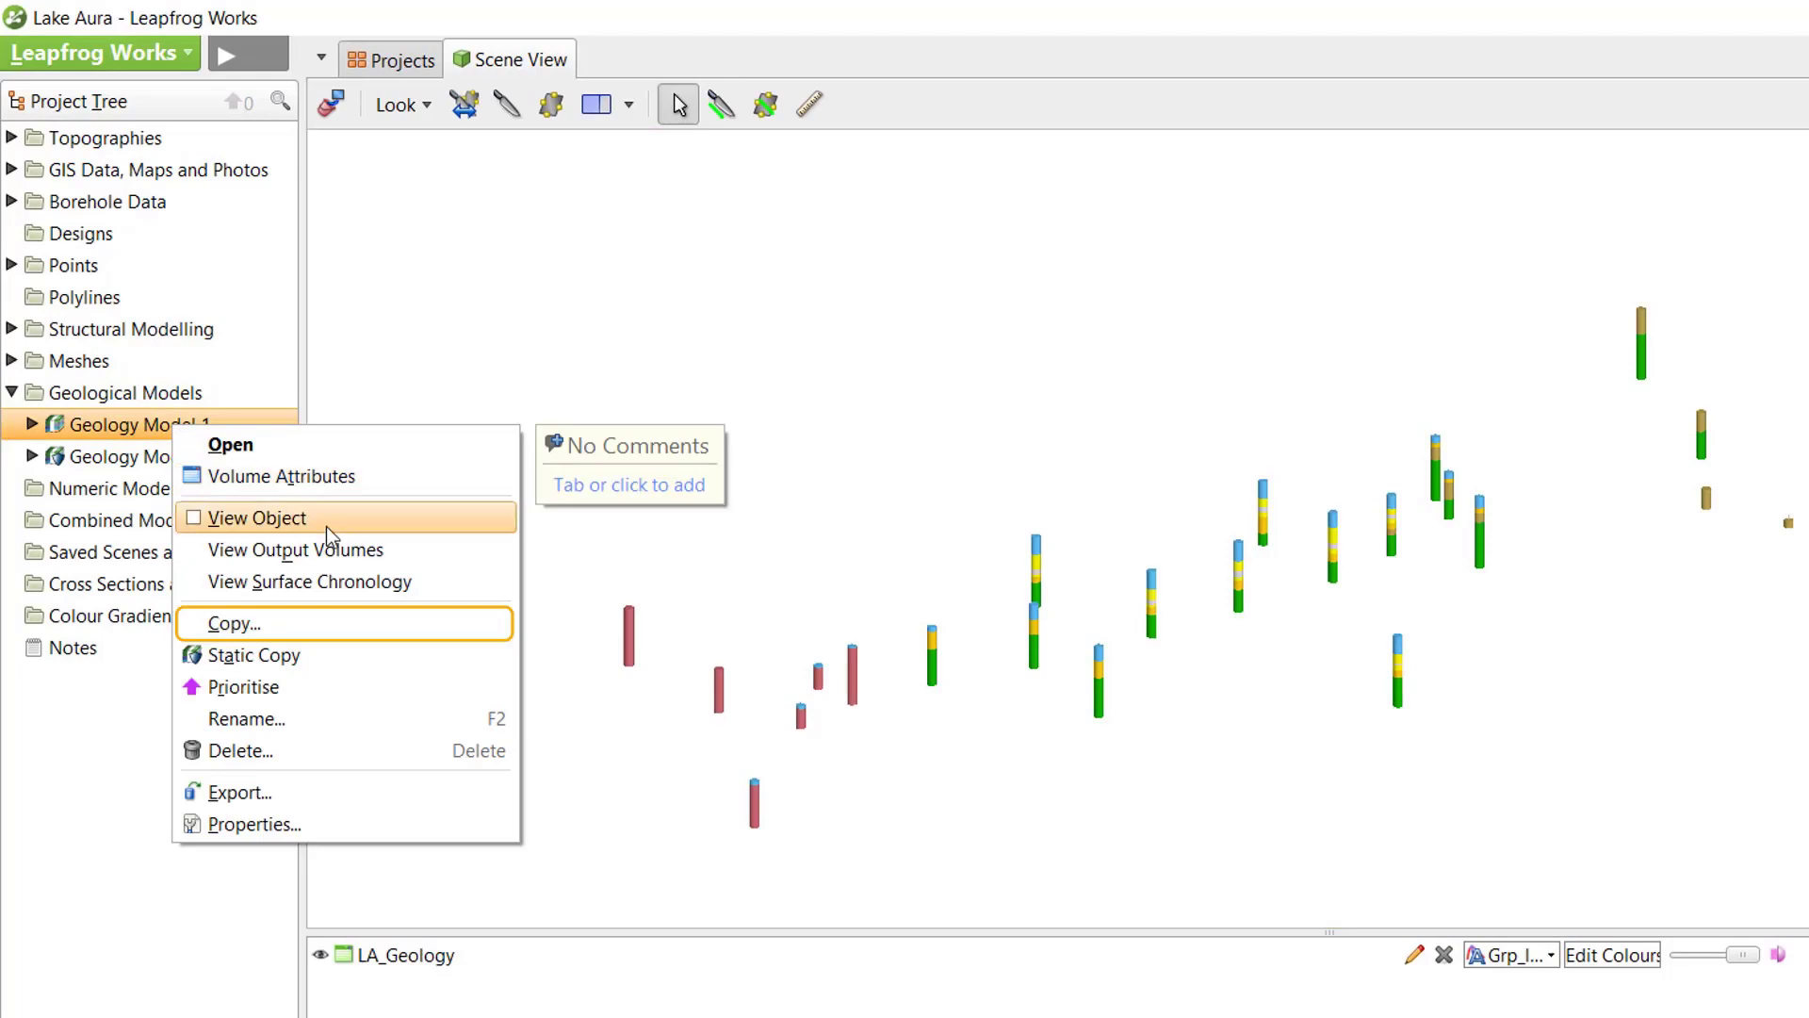
left_click(394, 630)
left_click(1269, 744)
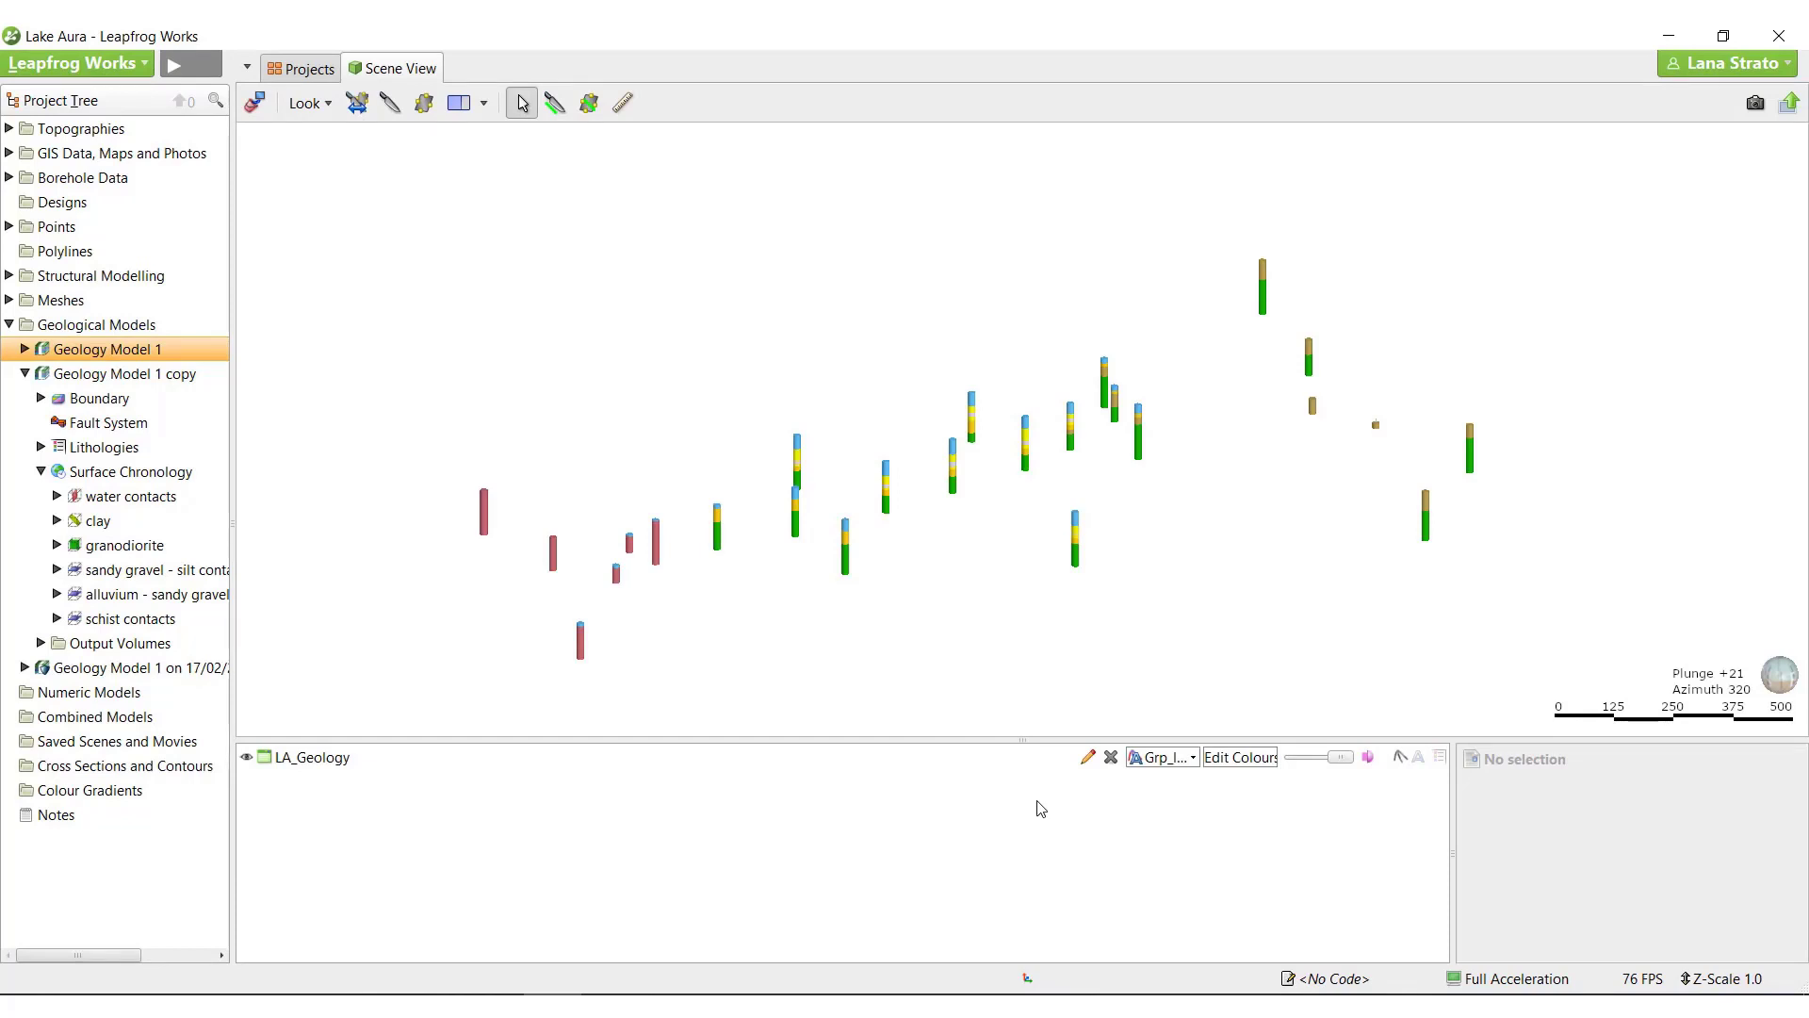
Display the Bathymetry points and Shoreline GIS line in the scene
left_click(10, 227)
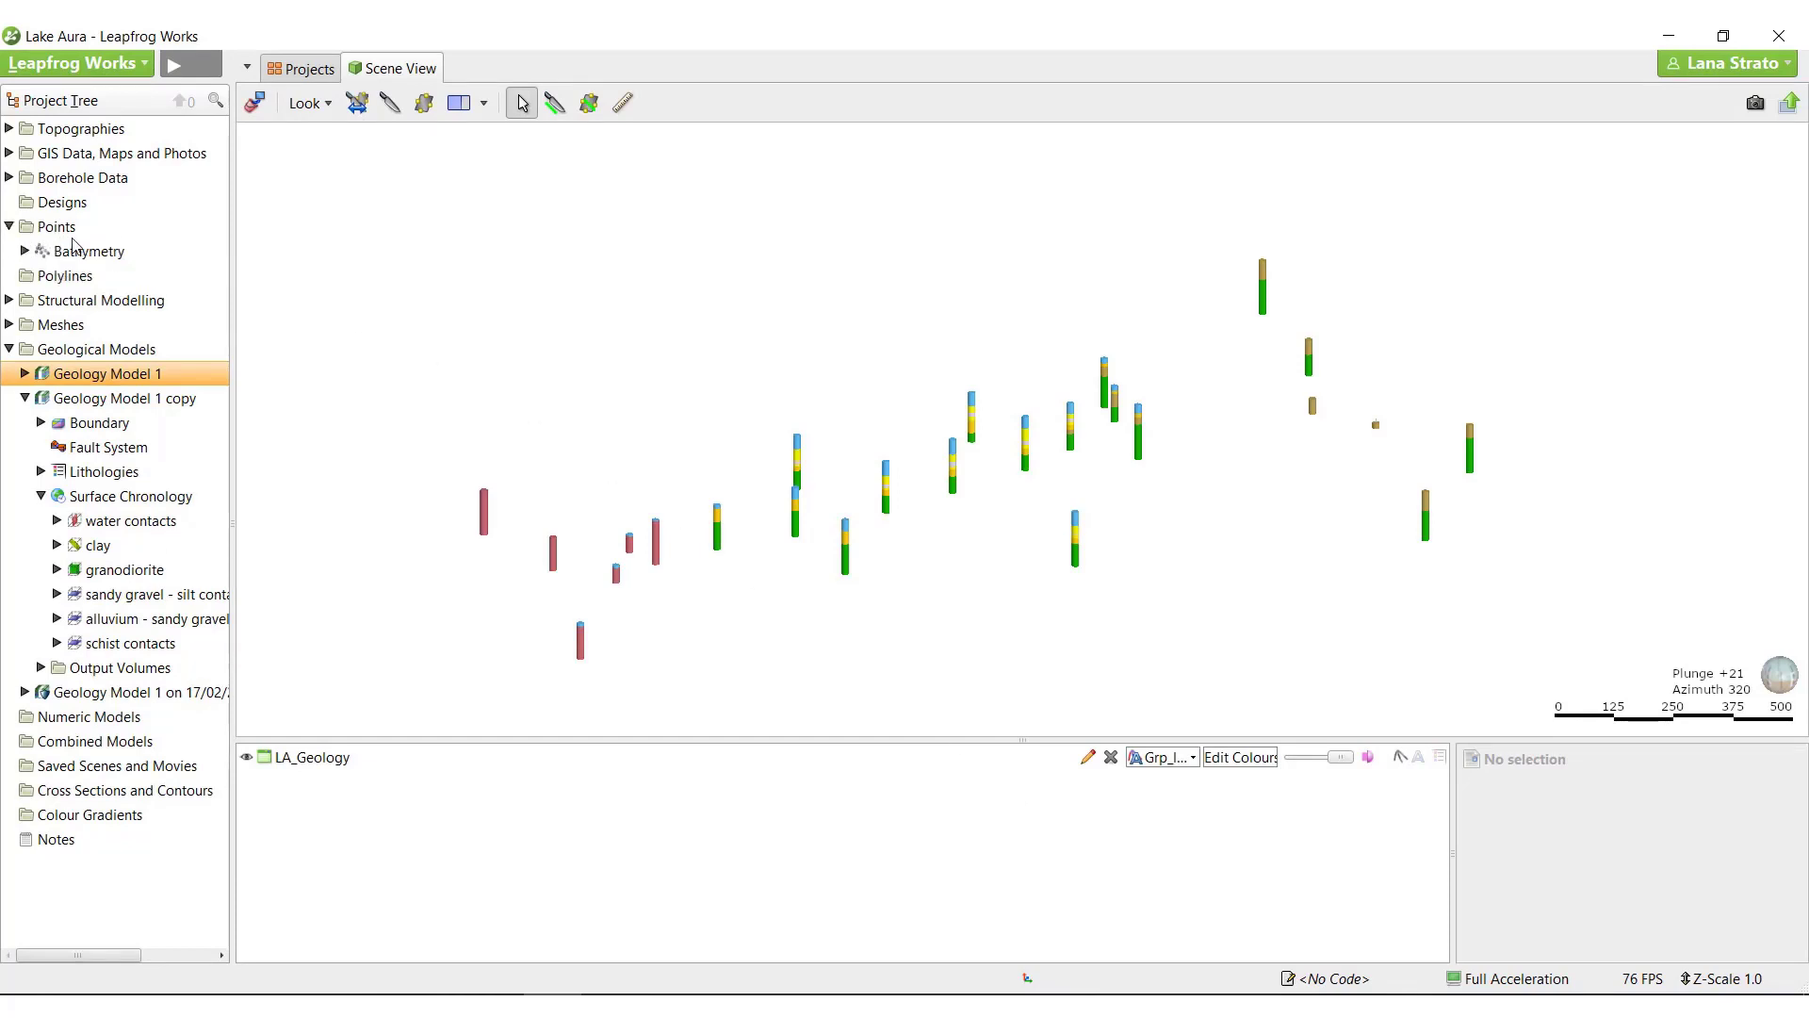
left_click_drag(73, 247, 462, 341)
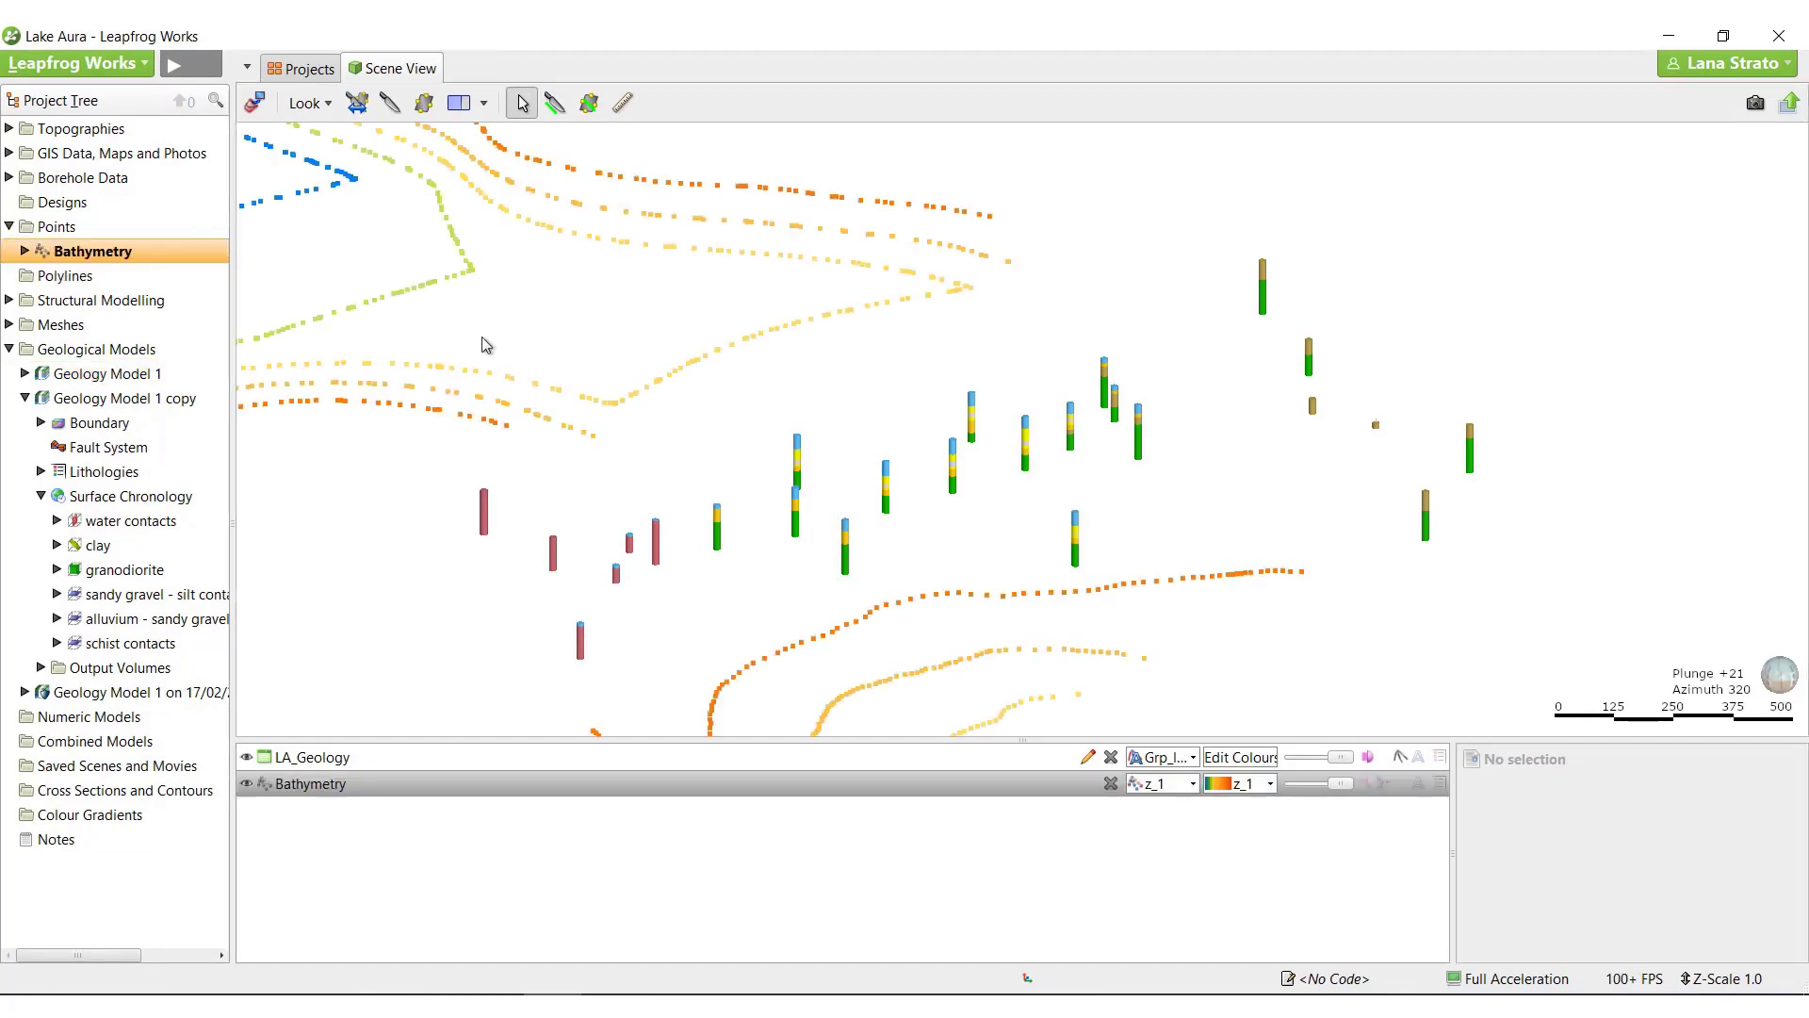
left_click(8, 152)
left_click_drag(94, 276, 533, 346)
scroll(1013, 566, "down", 3)
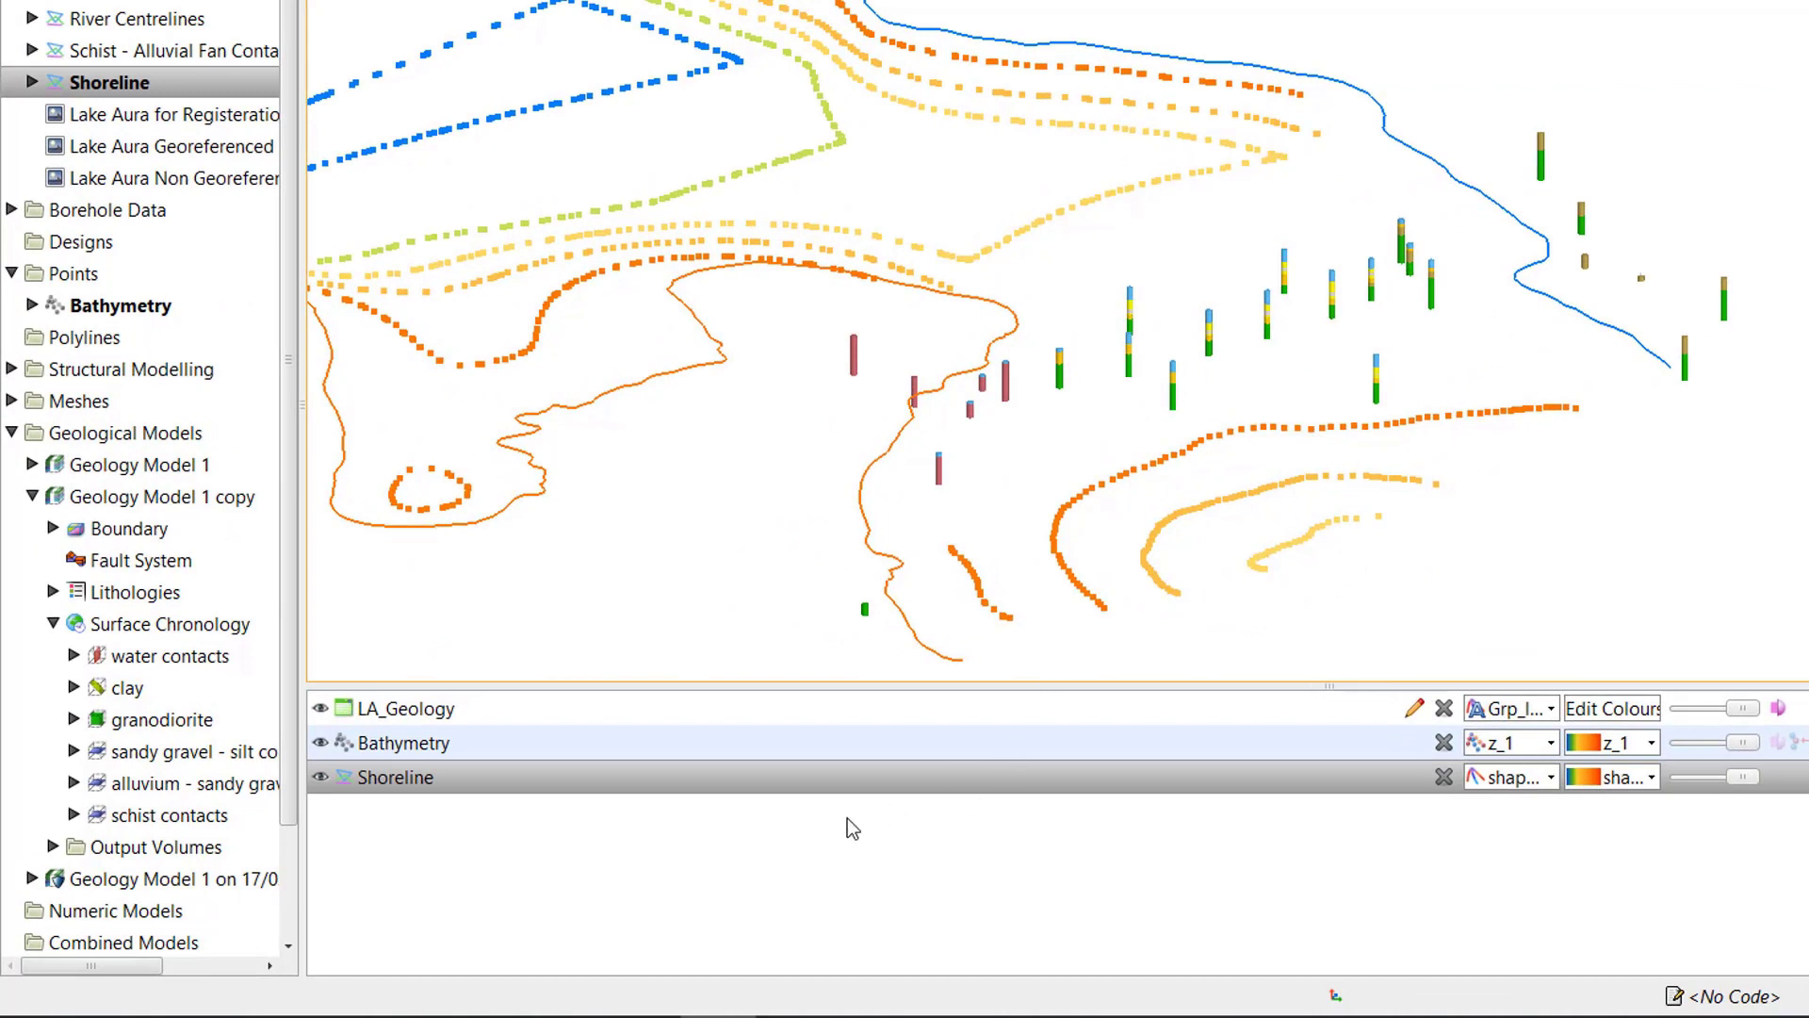
Add the Bathymetry points to the water contacts surface and check its listed inputs
right_click(228, 654)
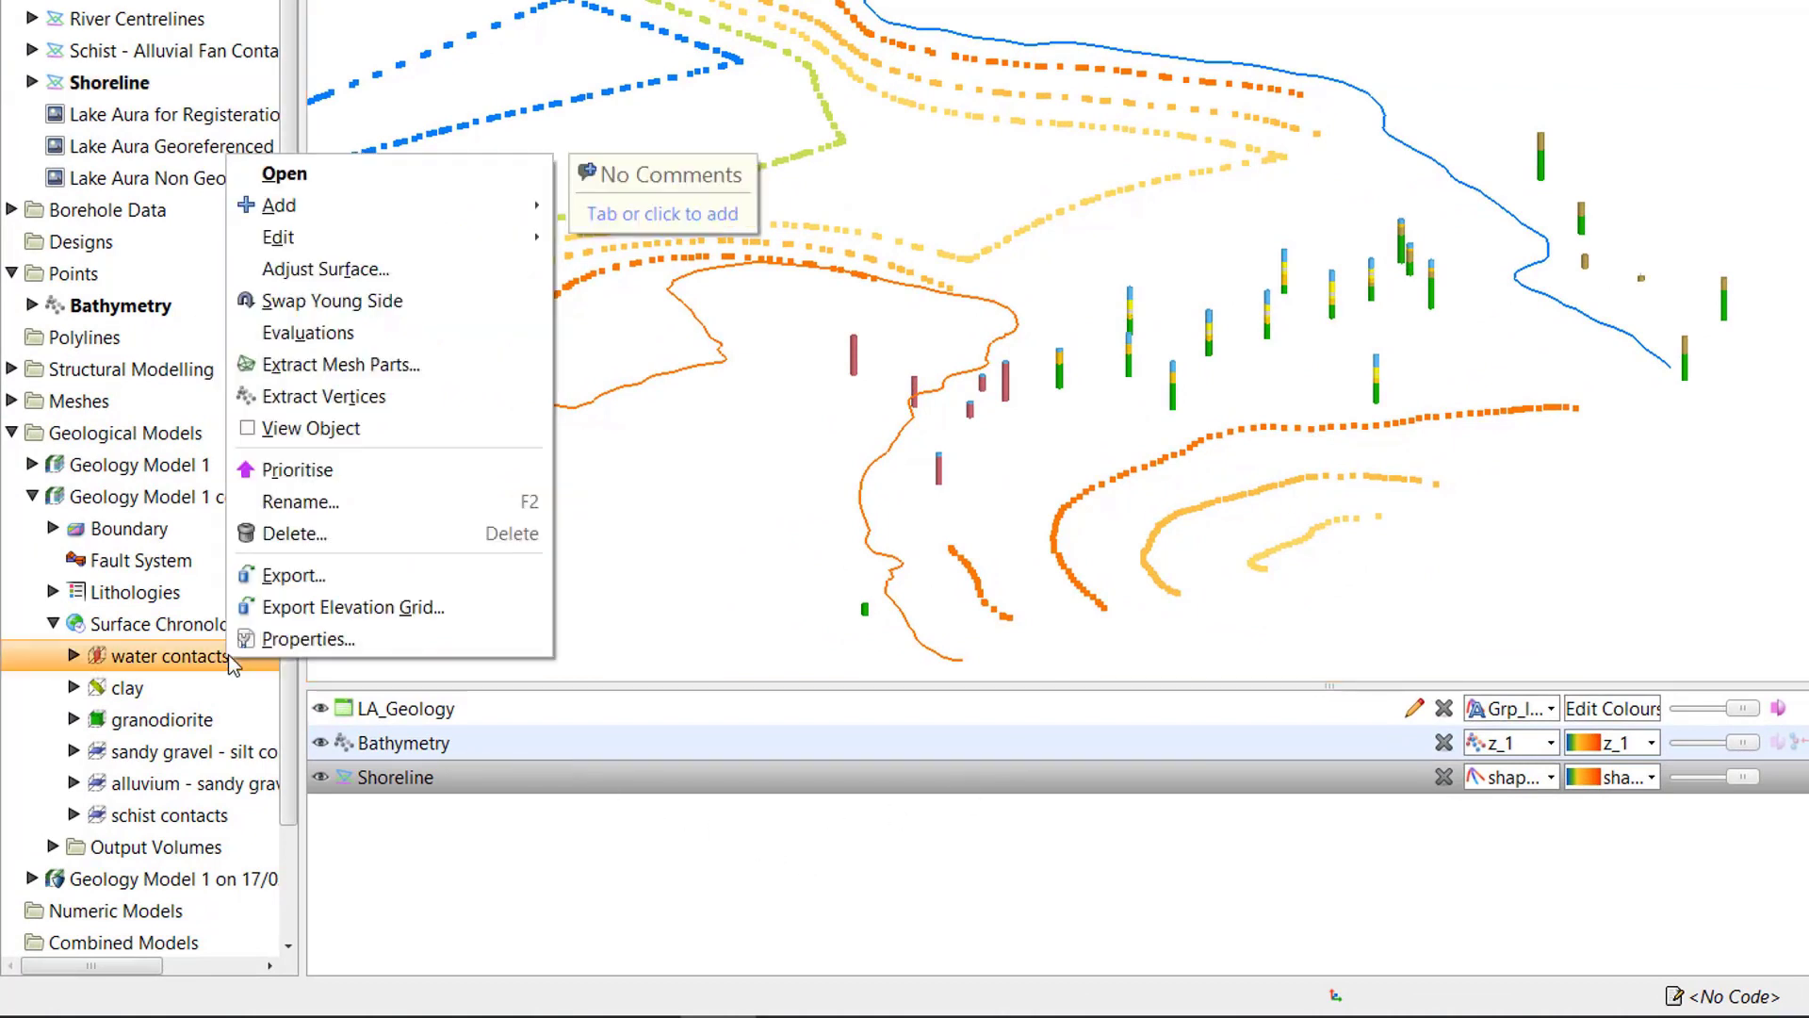
mouse_move(547, 207)
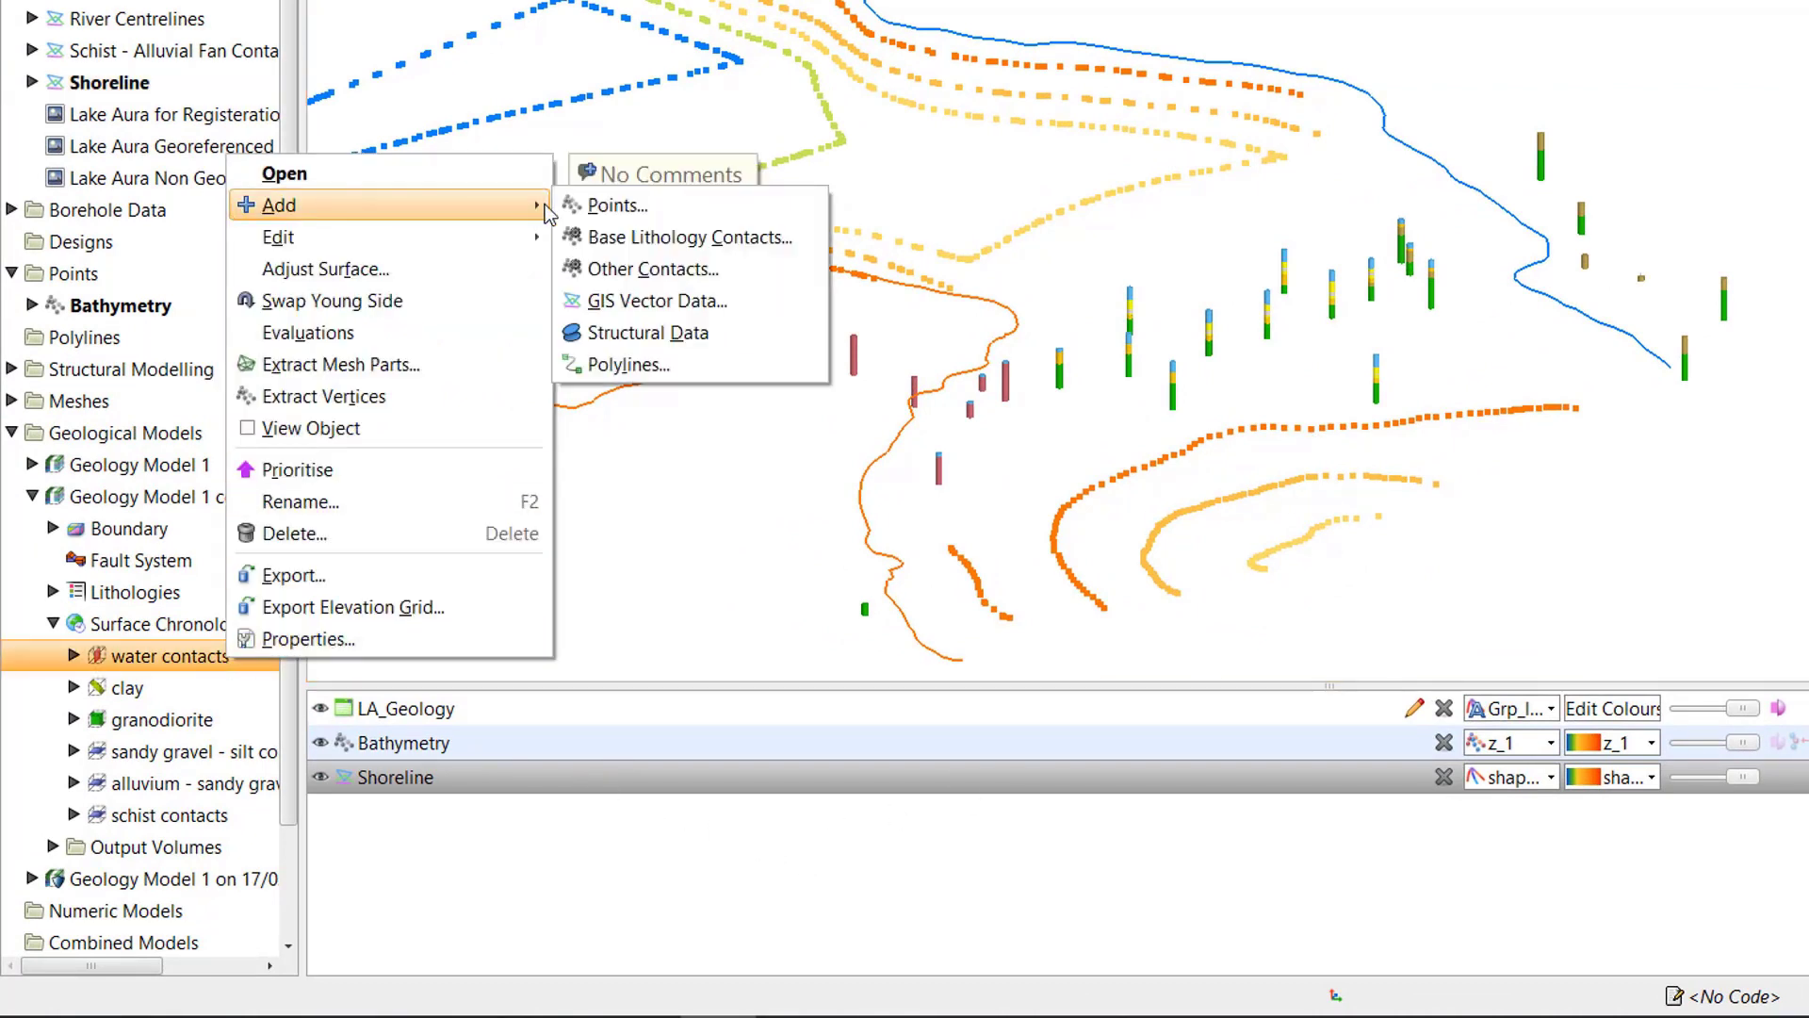
left_click(735, 208)
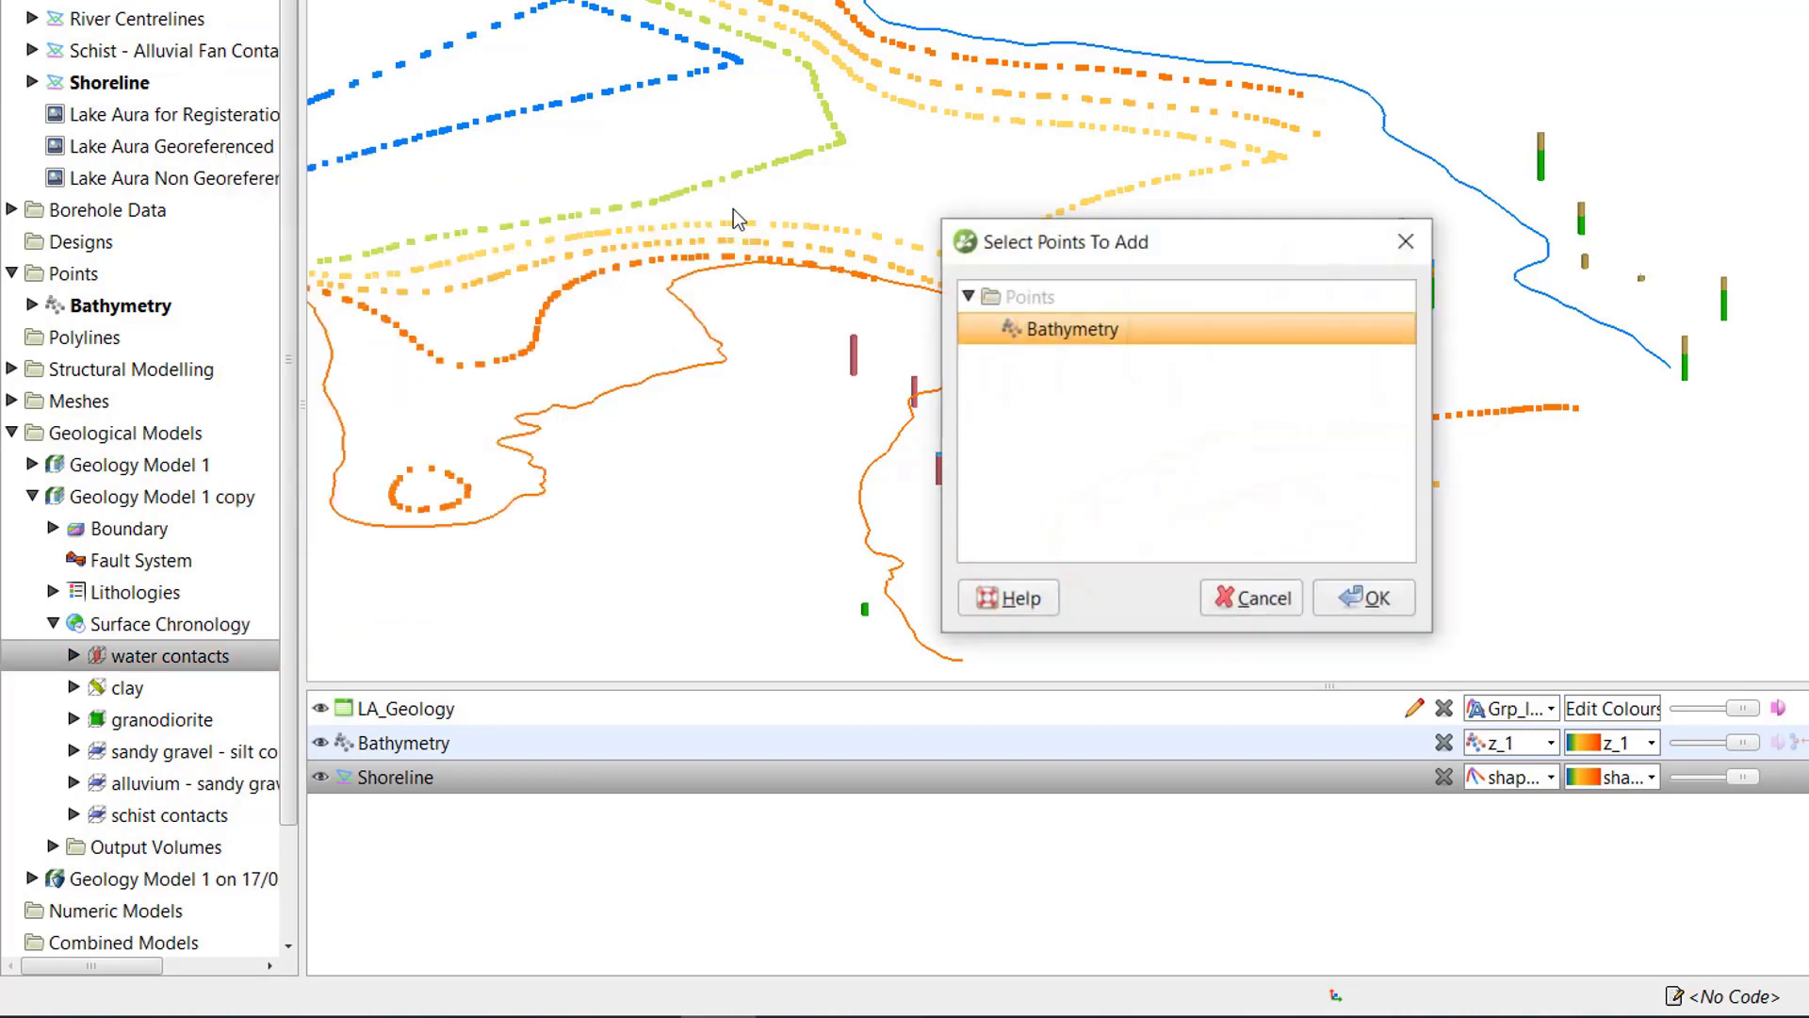
left_click(1376, 601)
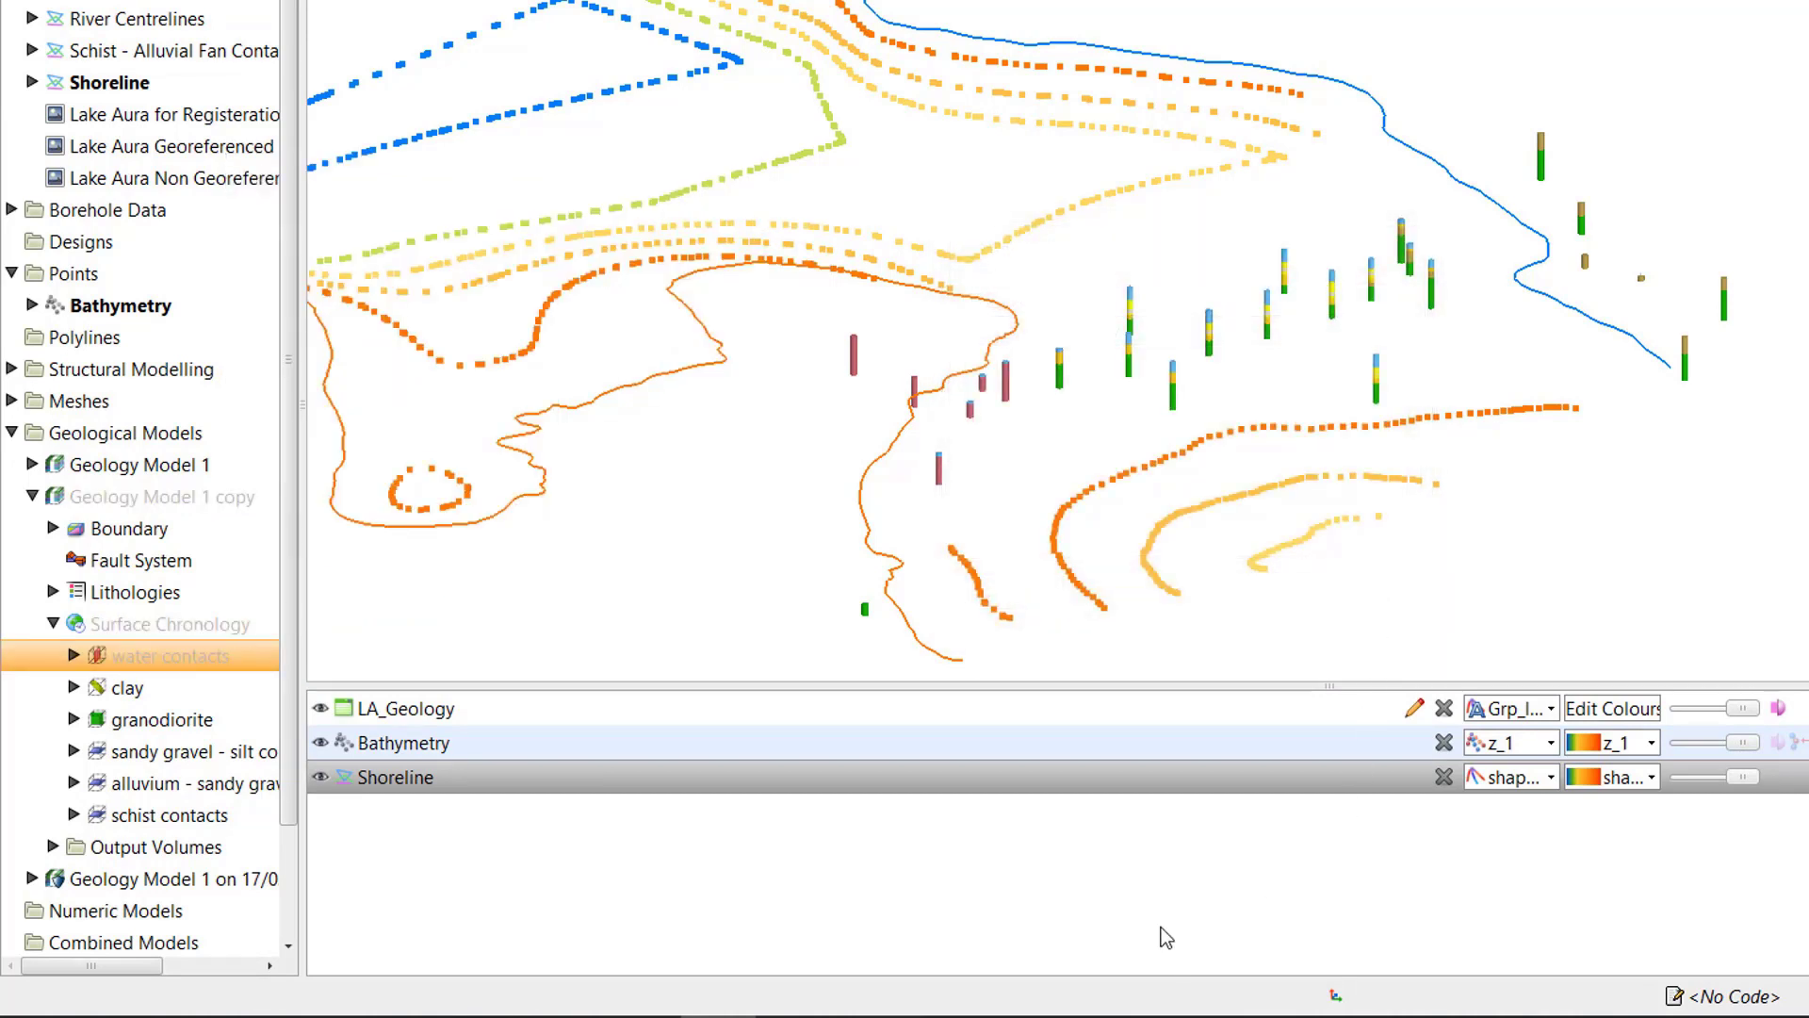
left_click(74, 656)
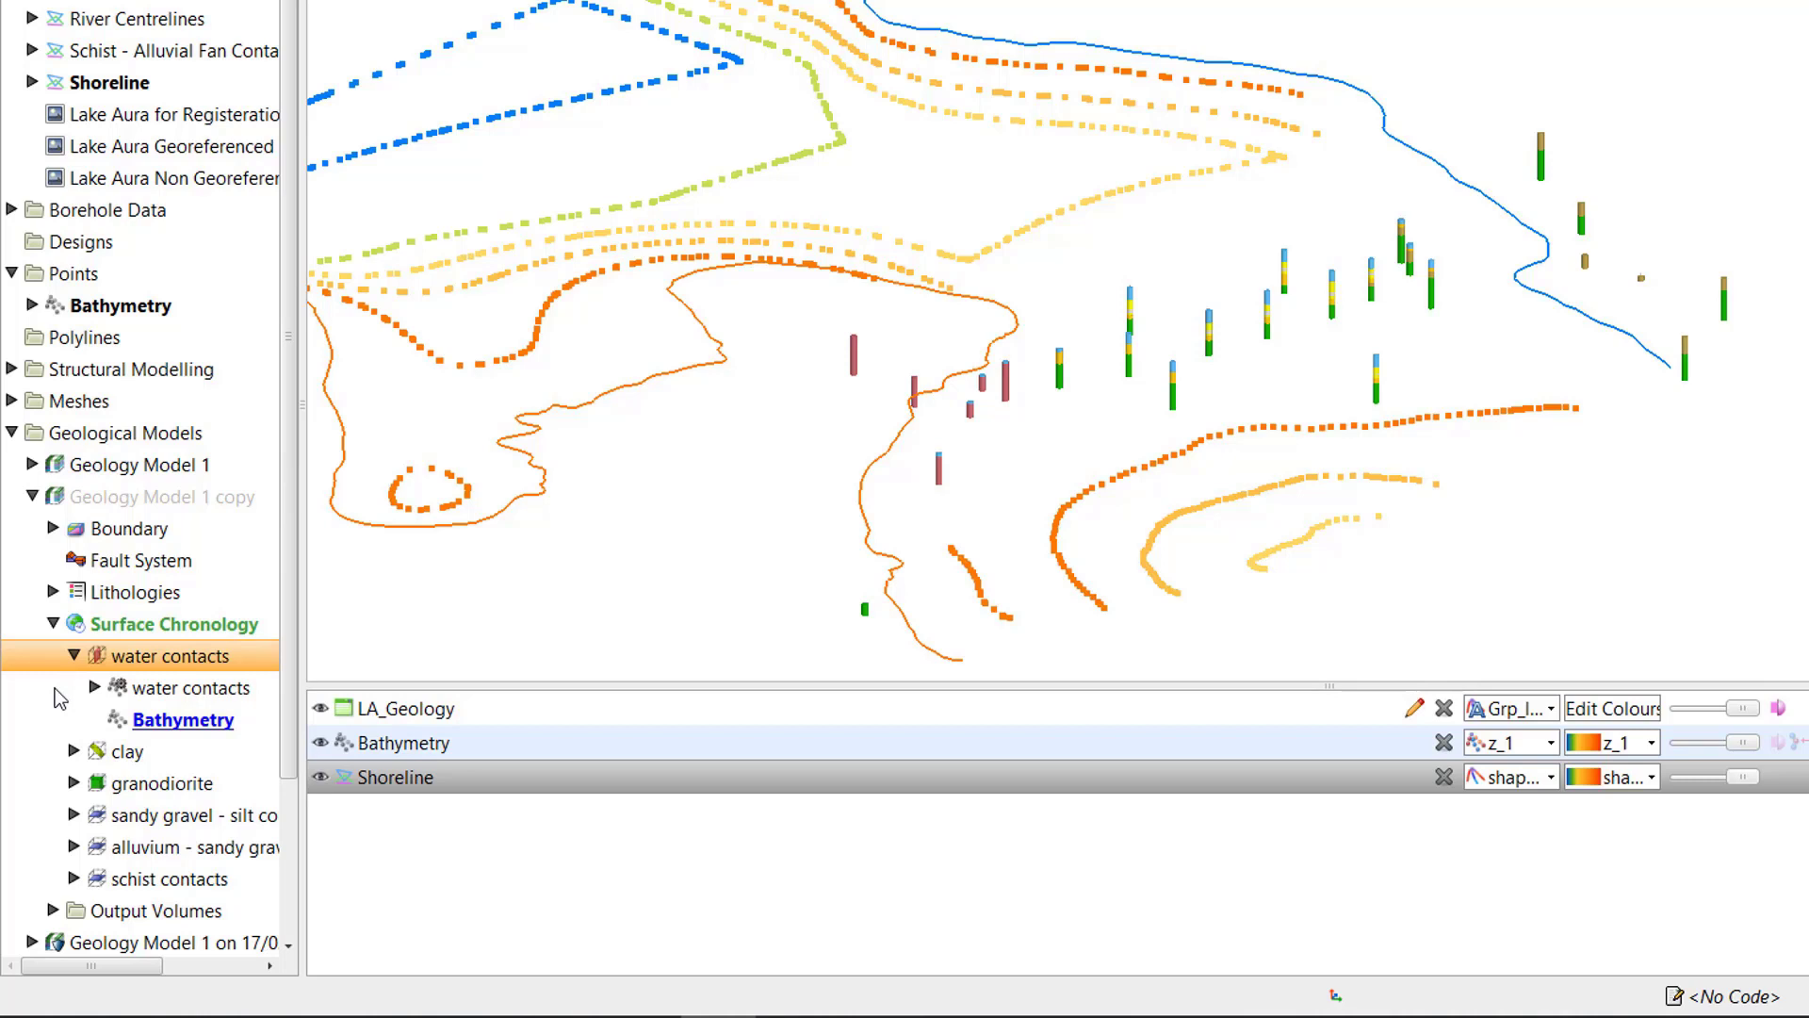
right_click(207, 729)
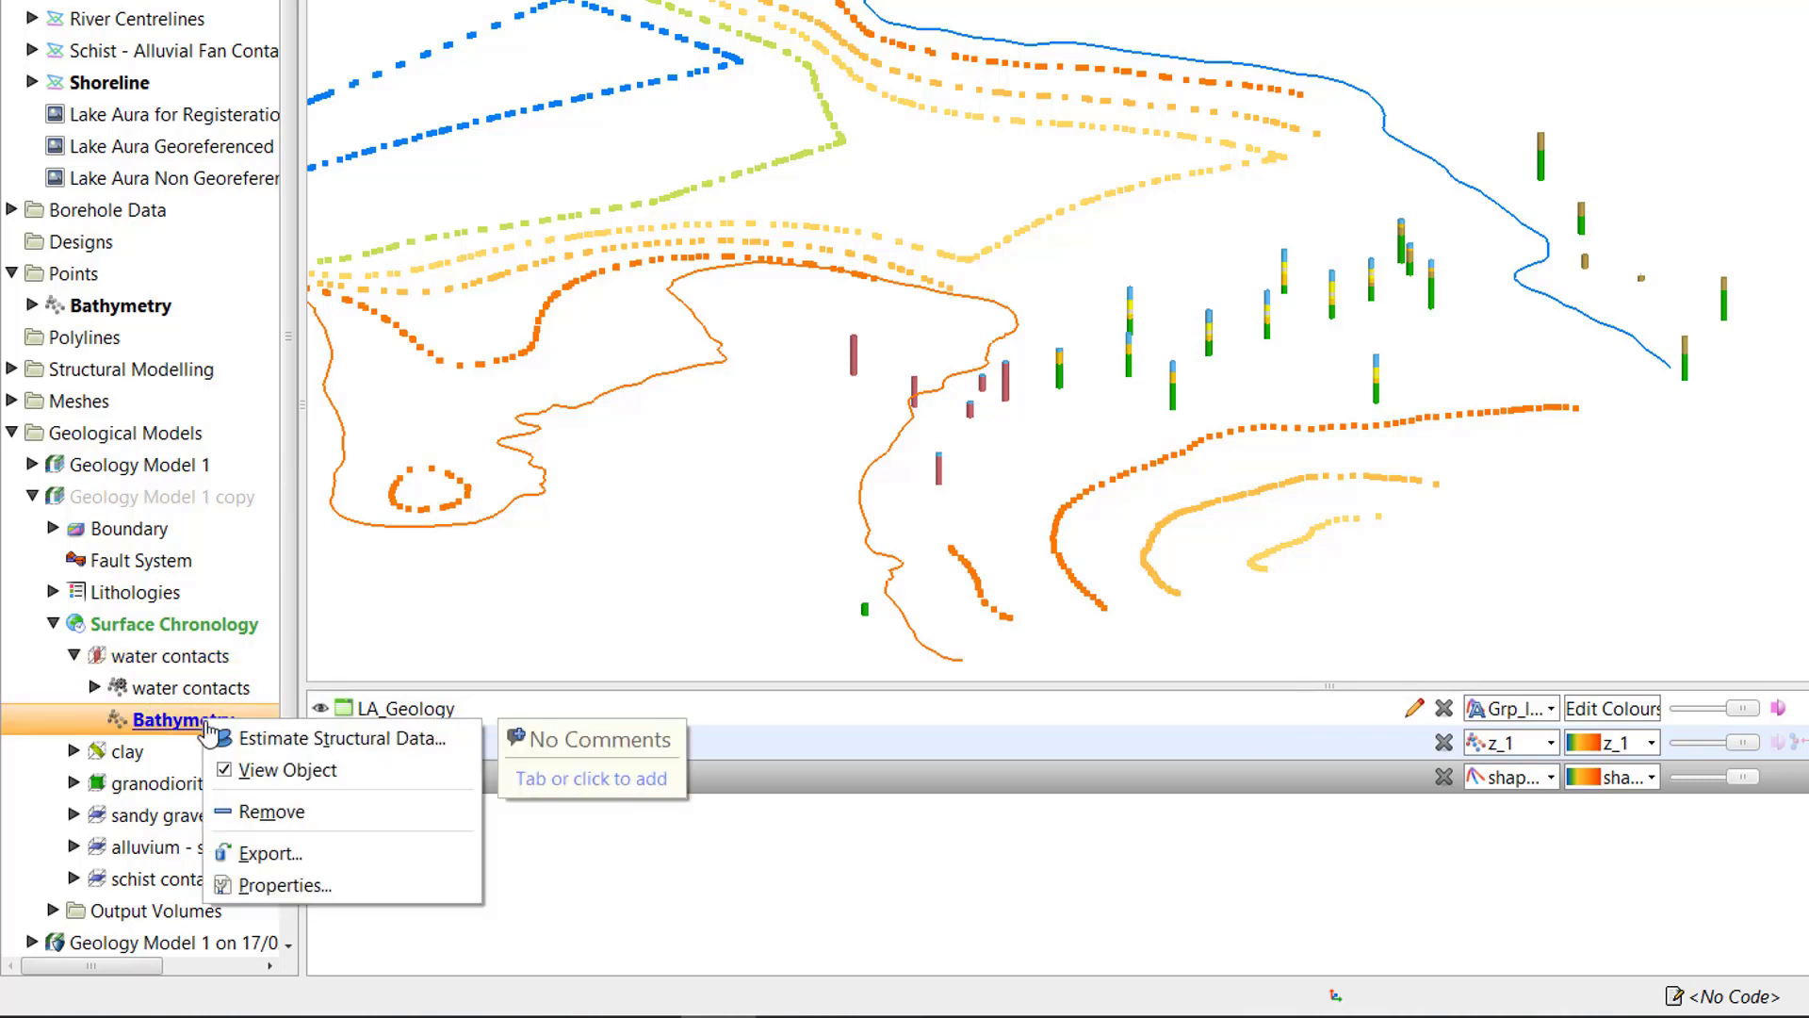
left_click(507, 821)
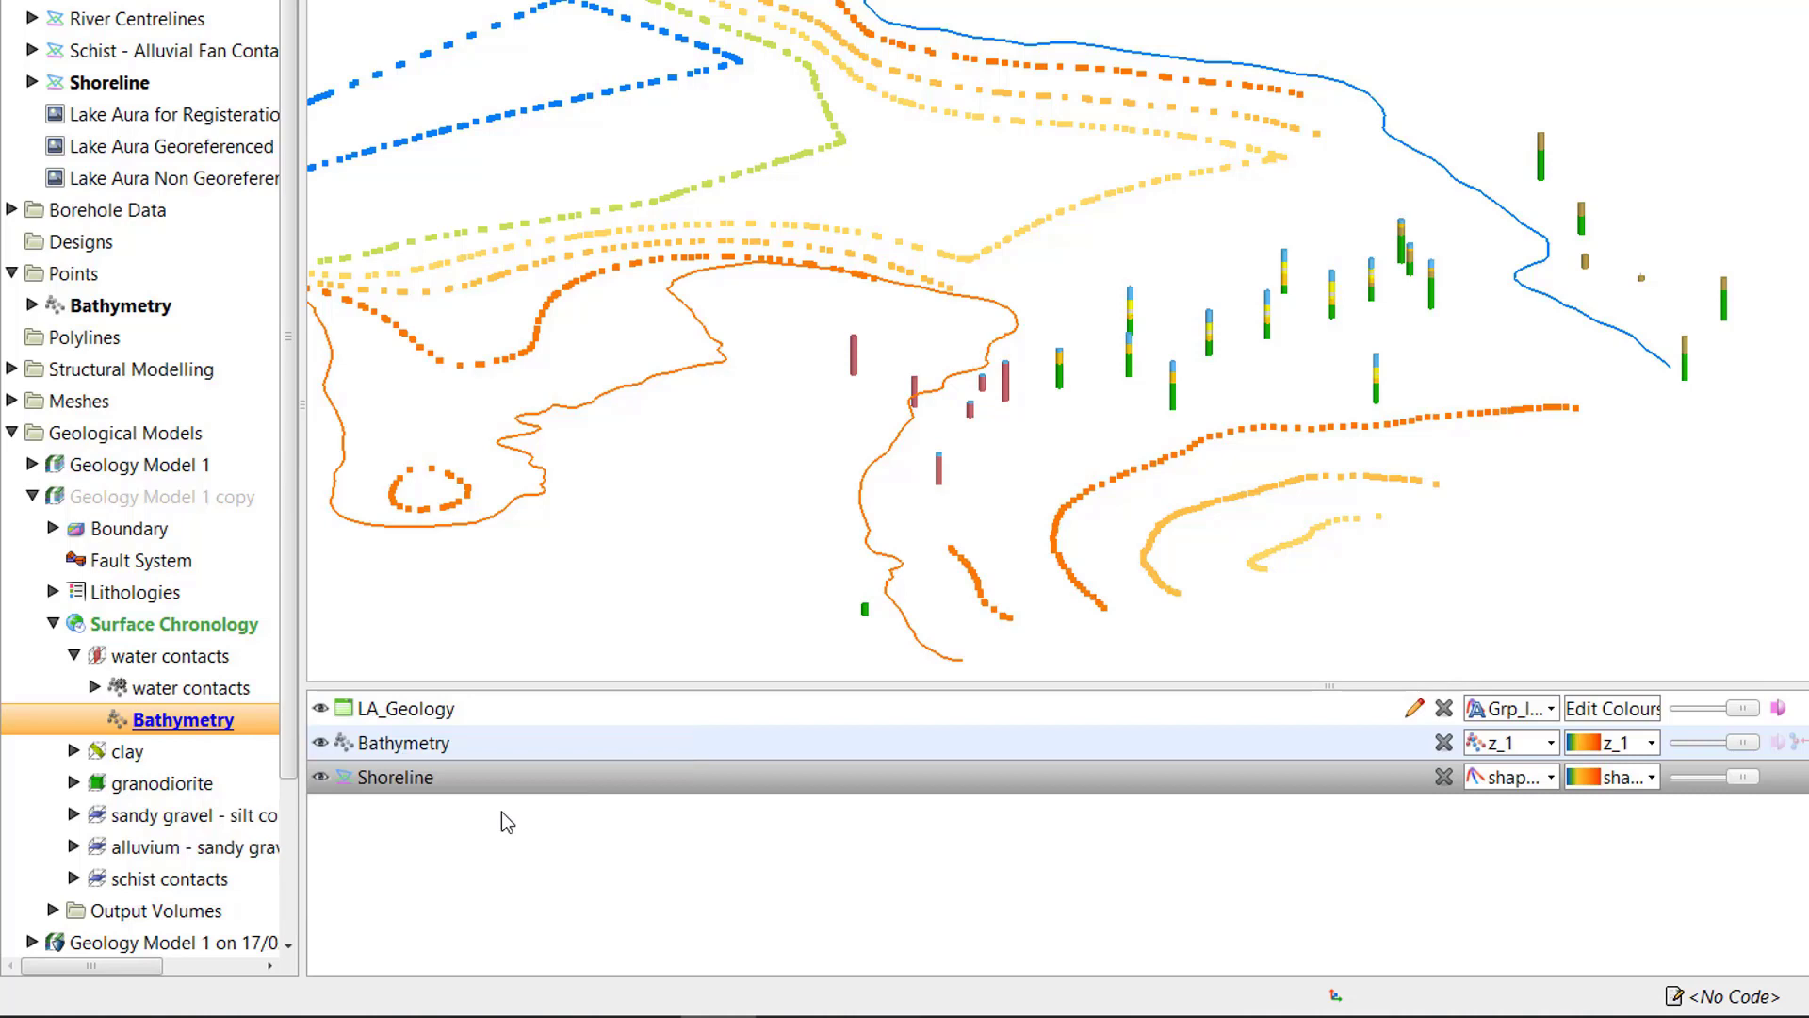
Add the Shoreline (On Topography) GIS vector line as input to water contacts
right_click(224, 658)
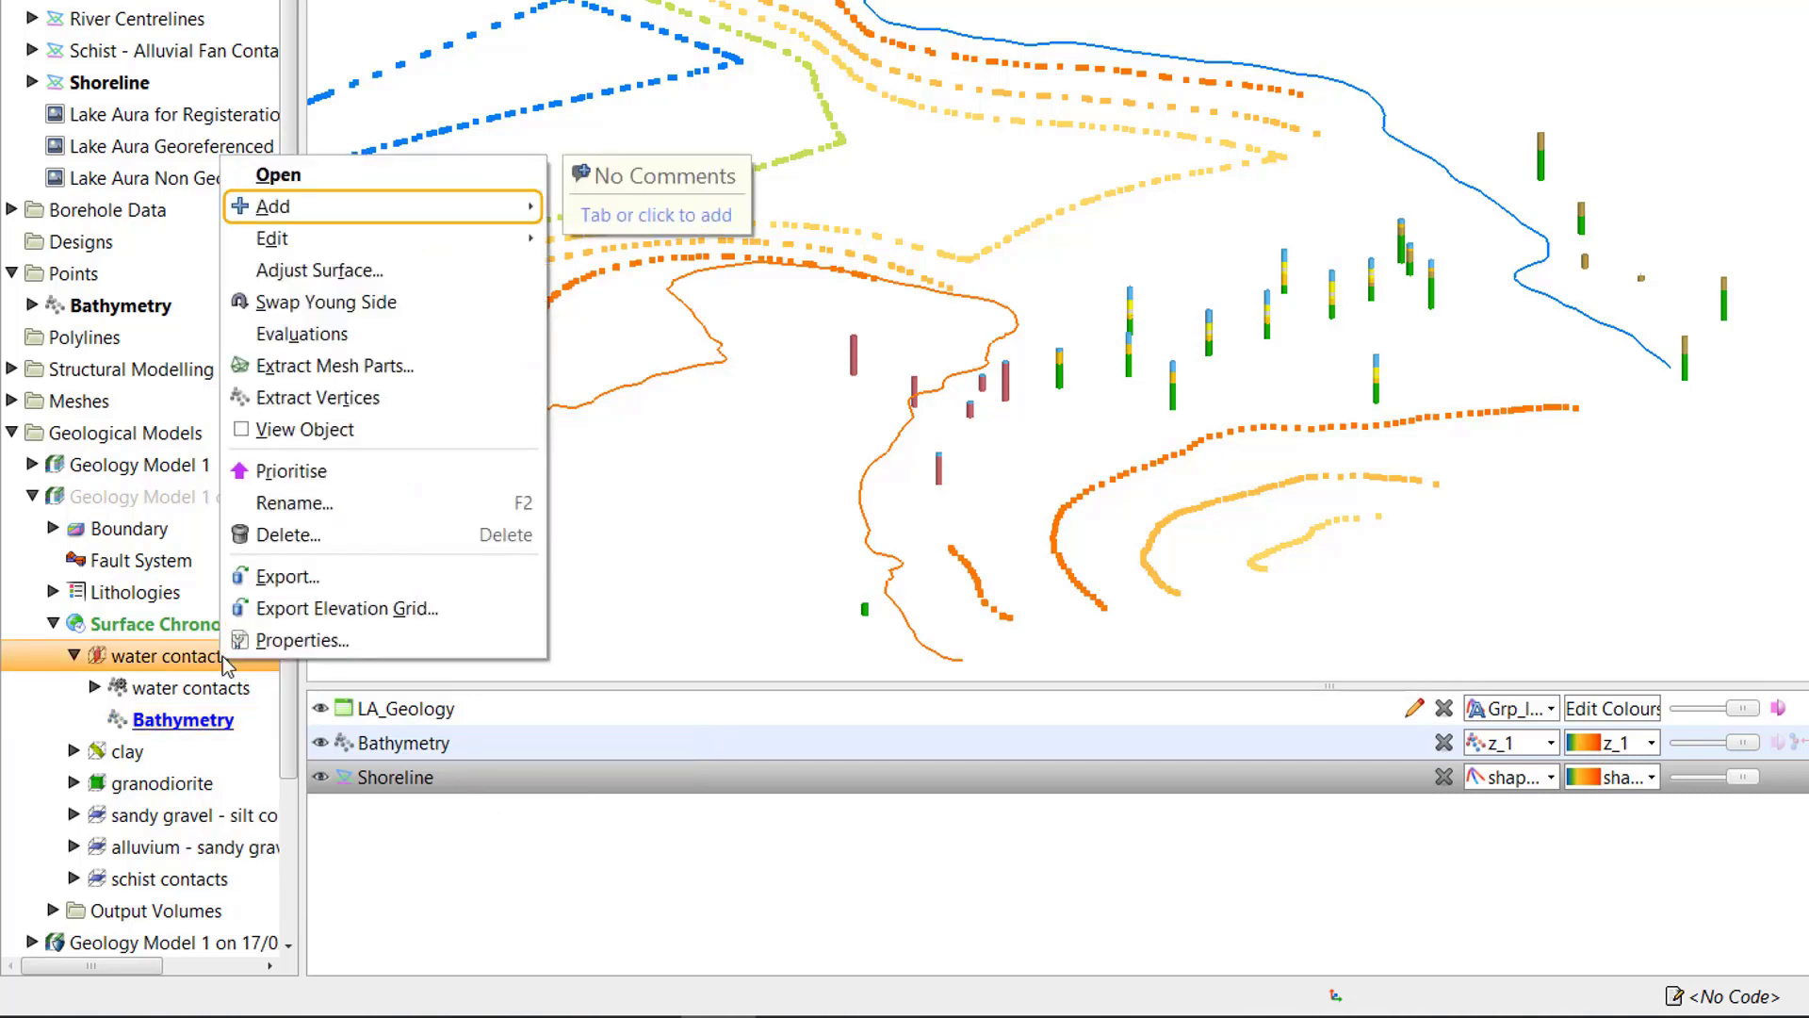
mouse_move(528, 213)
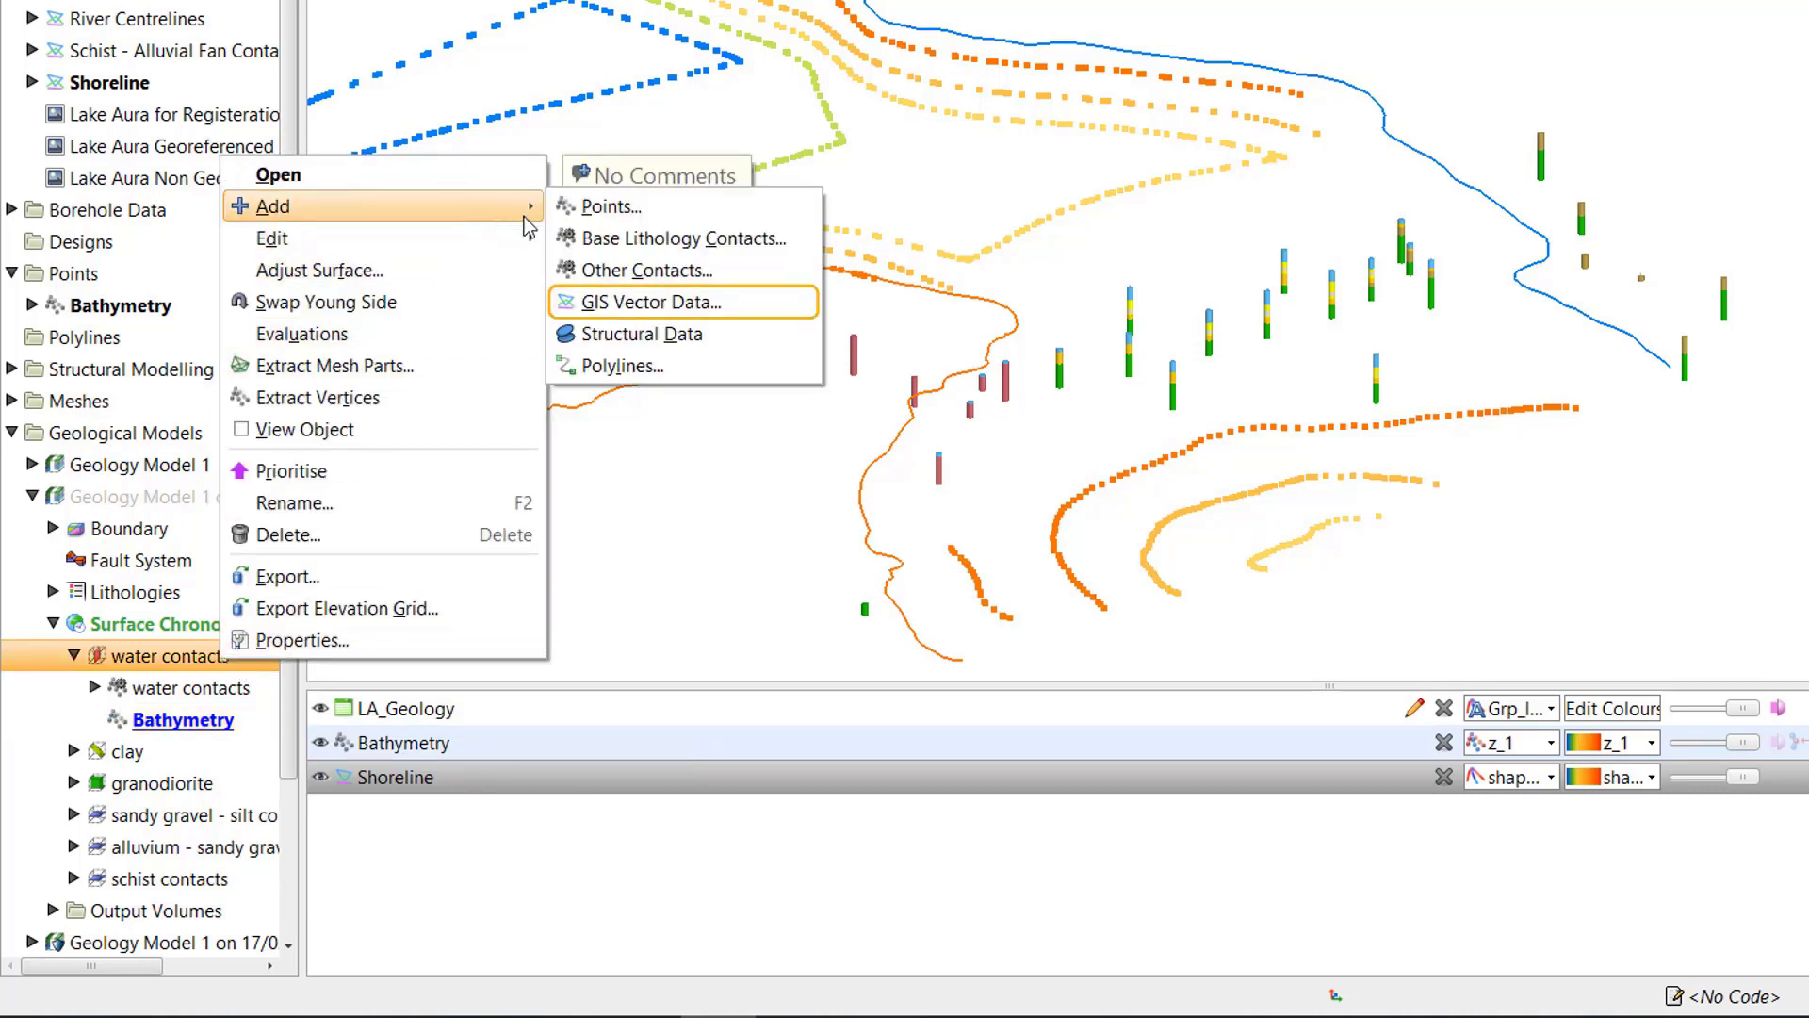
left_click(745, 303)
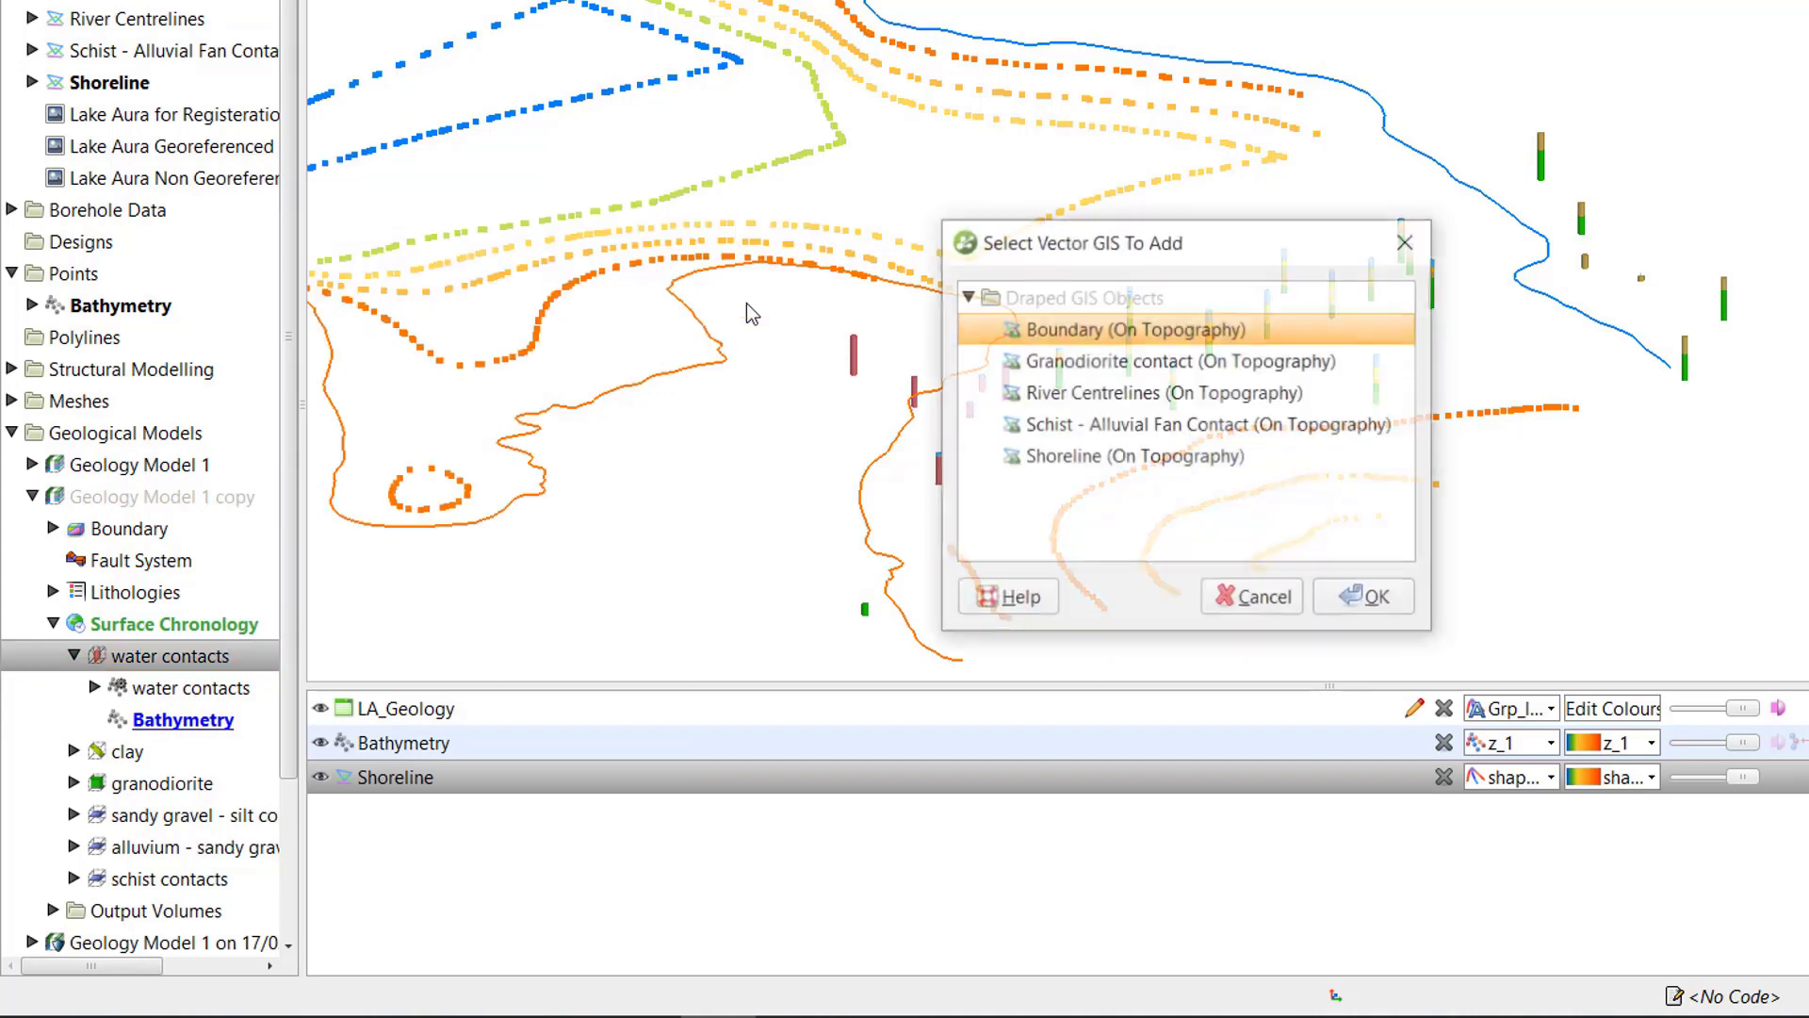
left_click(1170, 466)
left_click(1374, 599)
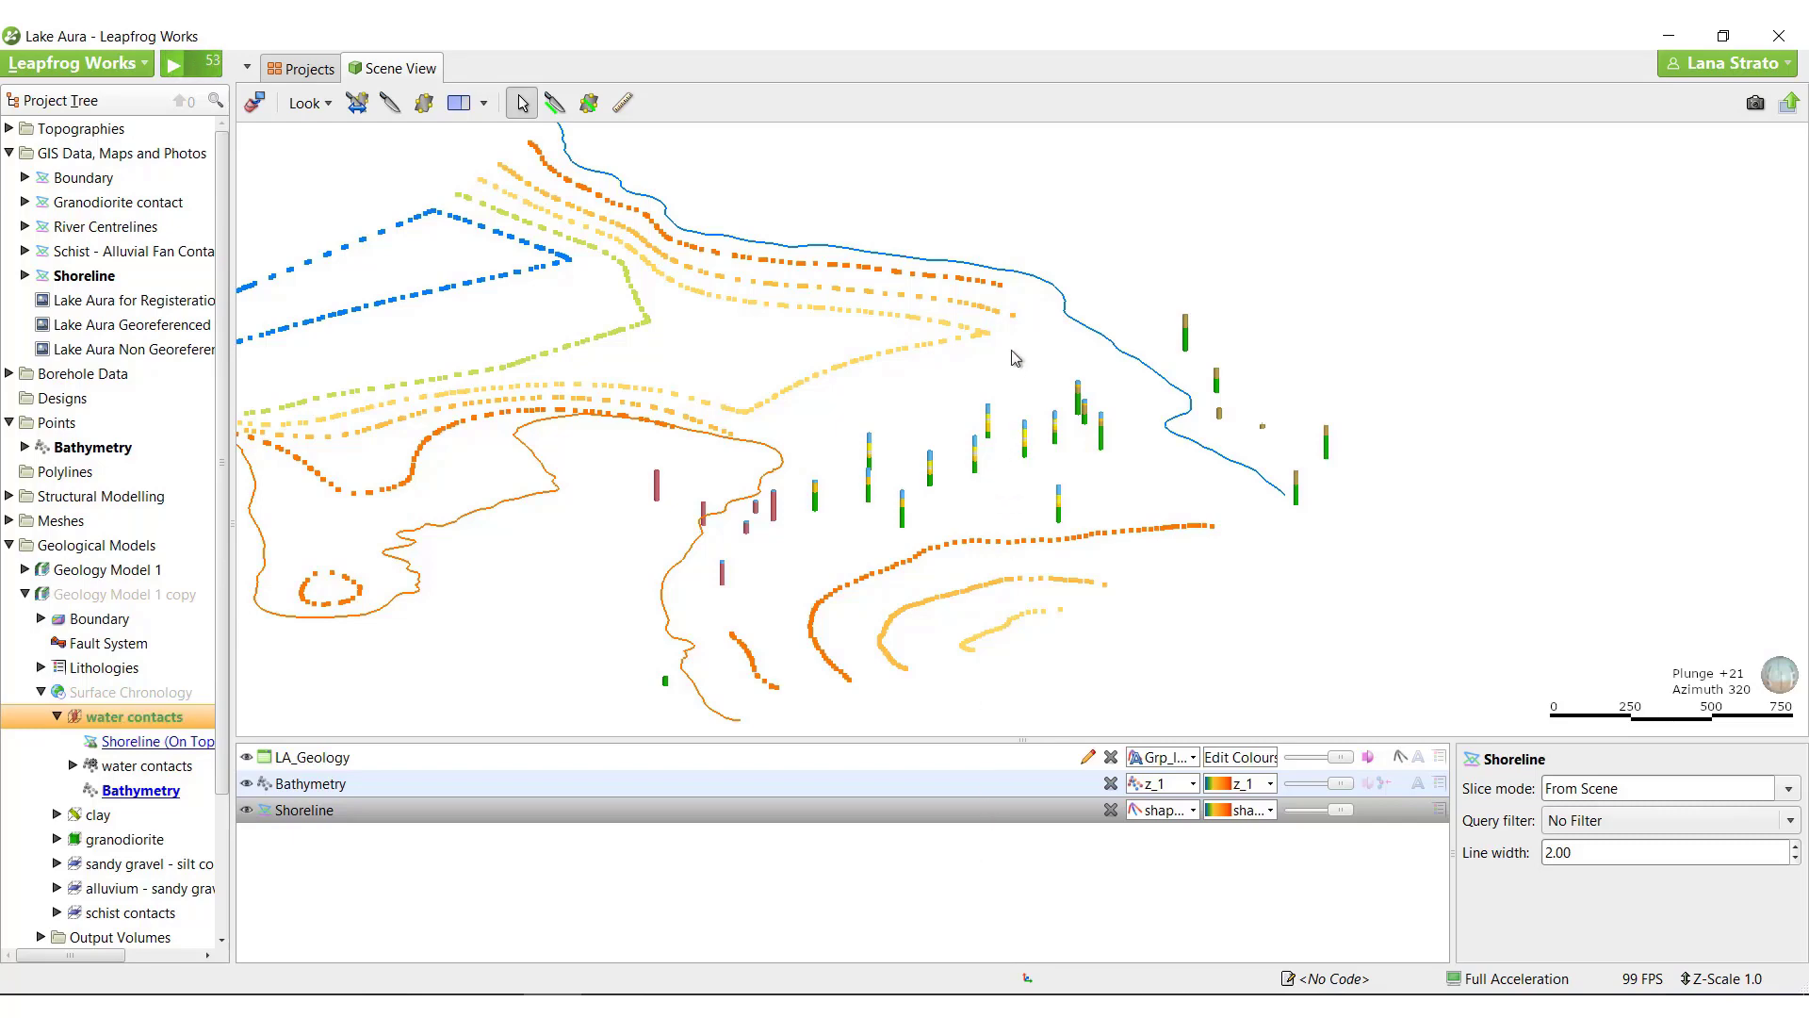
Show Topography and the water contacts surface in the scene, raising the topography opacity
scroll(1014, 368, "down", 1)
scroll(1014, 368, "down", 1)
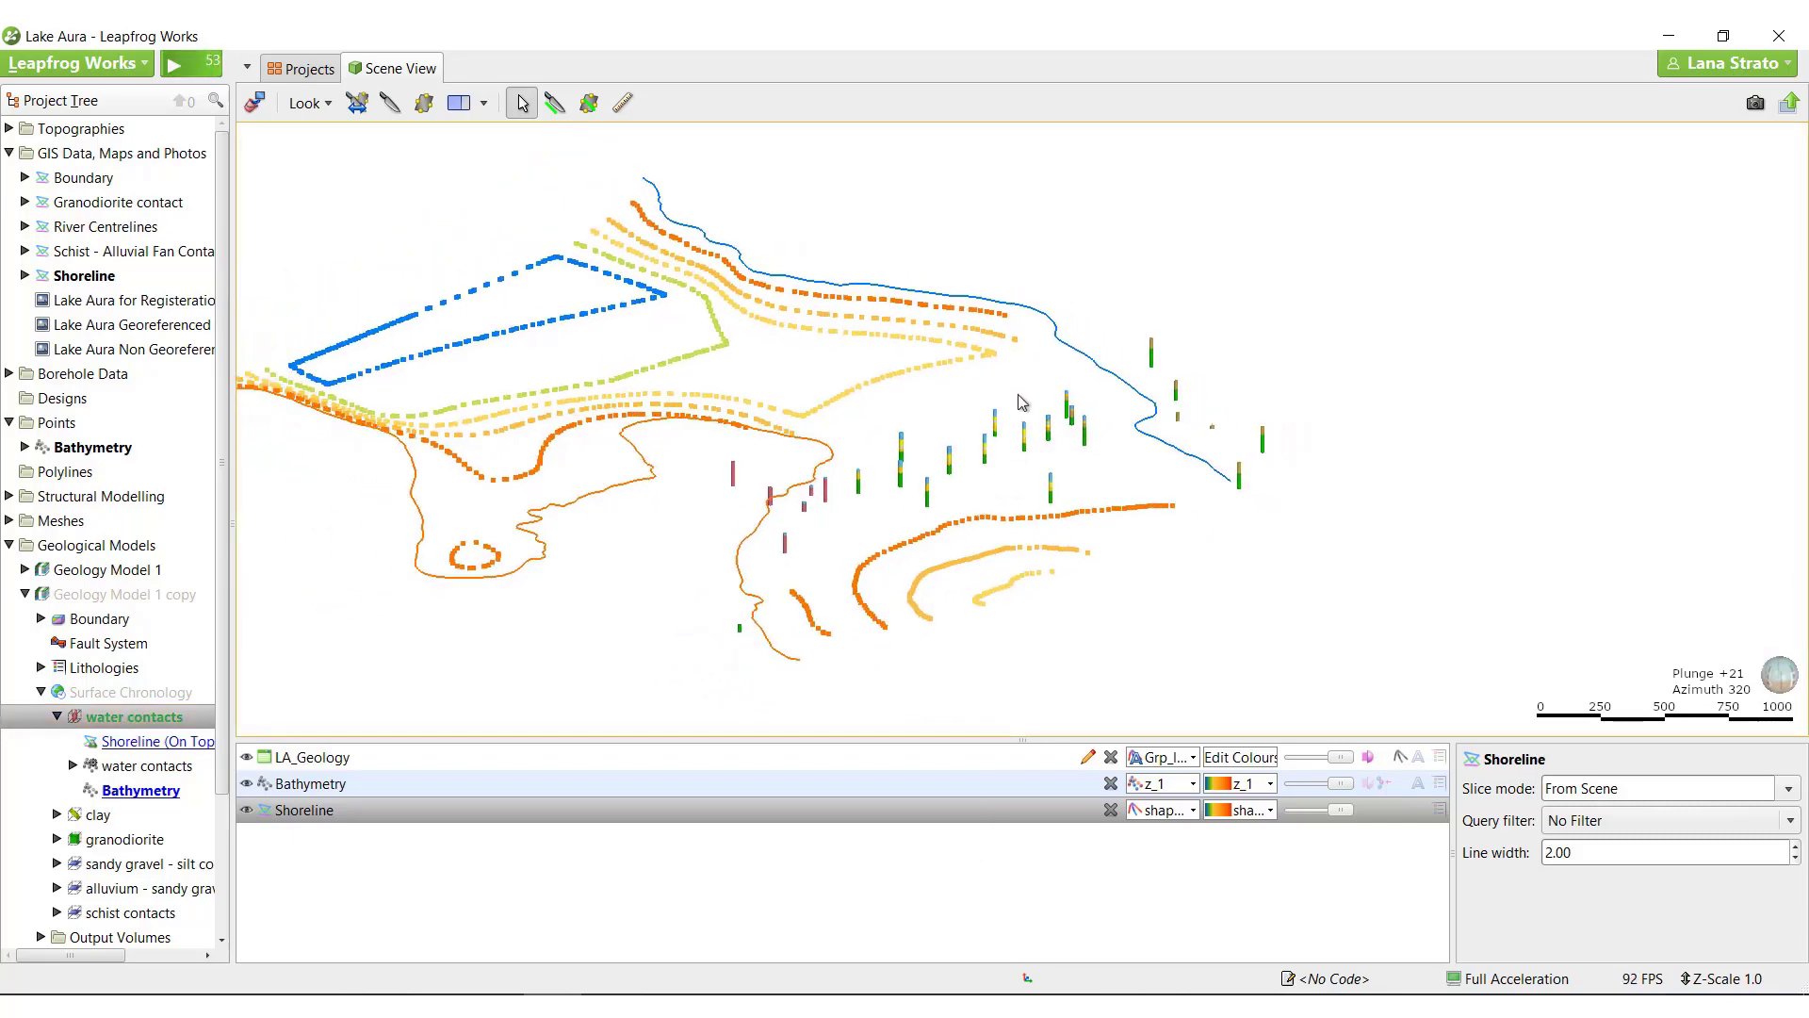
left_click(9, 129)
left_click_drag(75, 155, 729, 336)
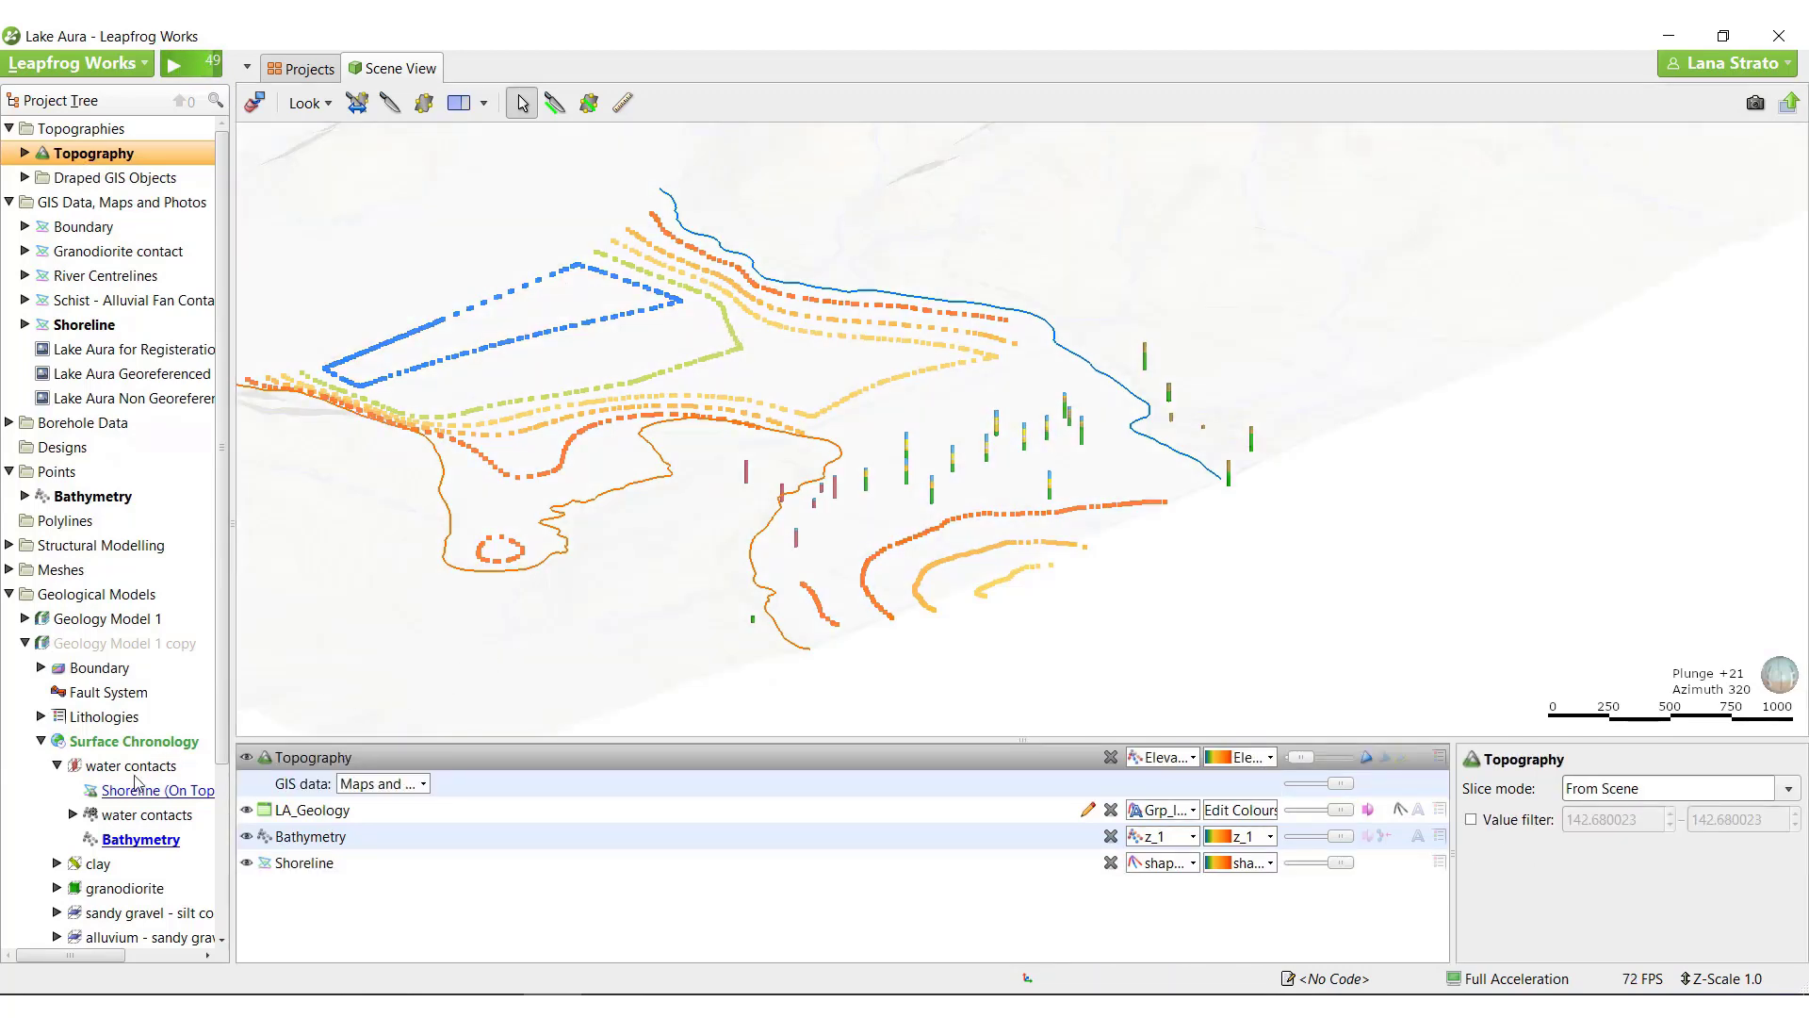
left_click_drag(137, 768, 1048, 665)
left_click_drag(1306, 761, 1312, 759)
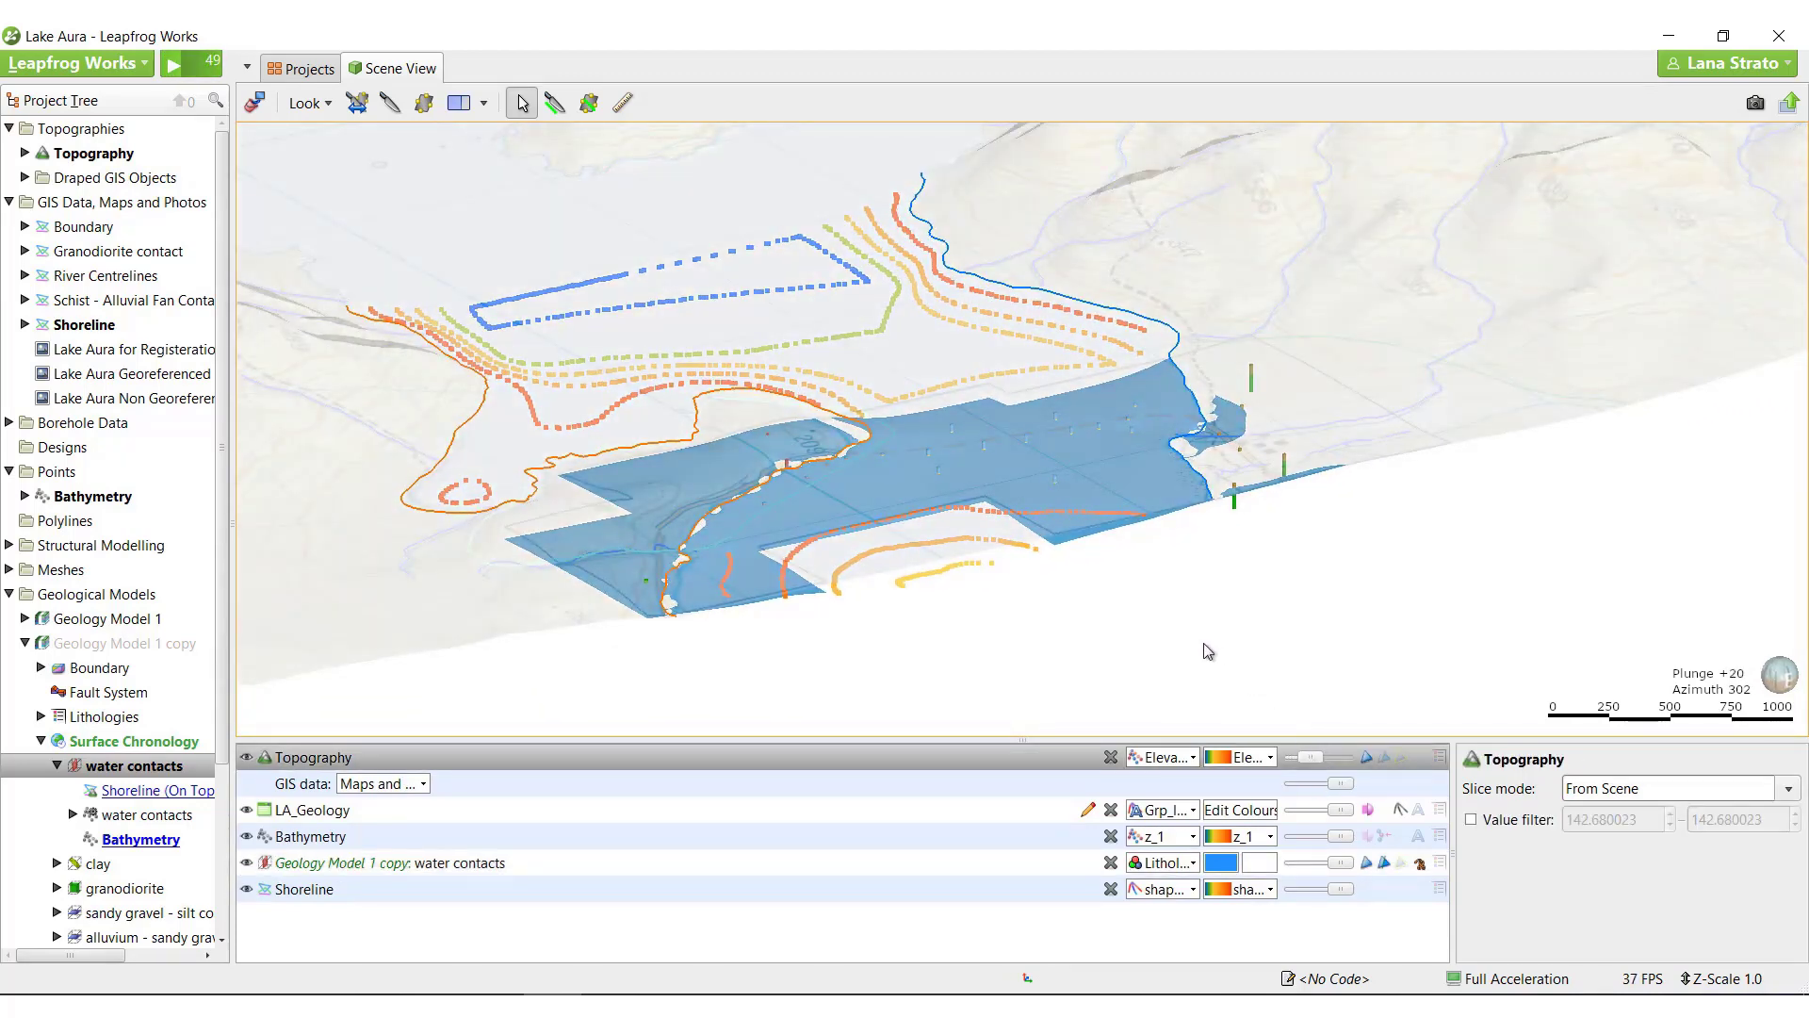
left_click_drag(1204, 649, 1336, 670)
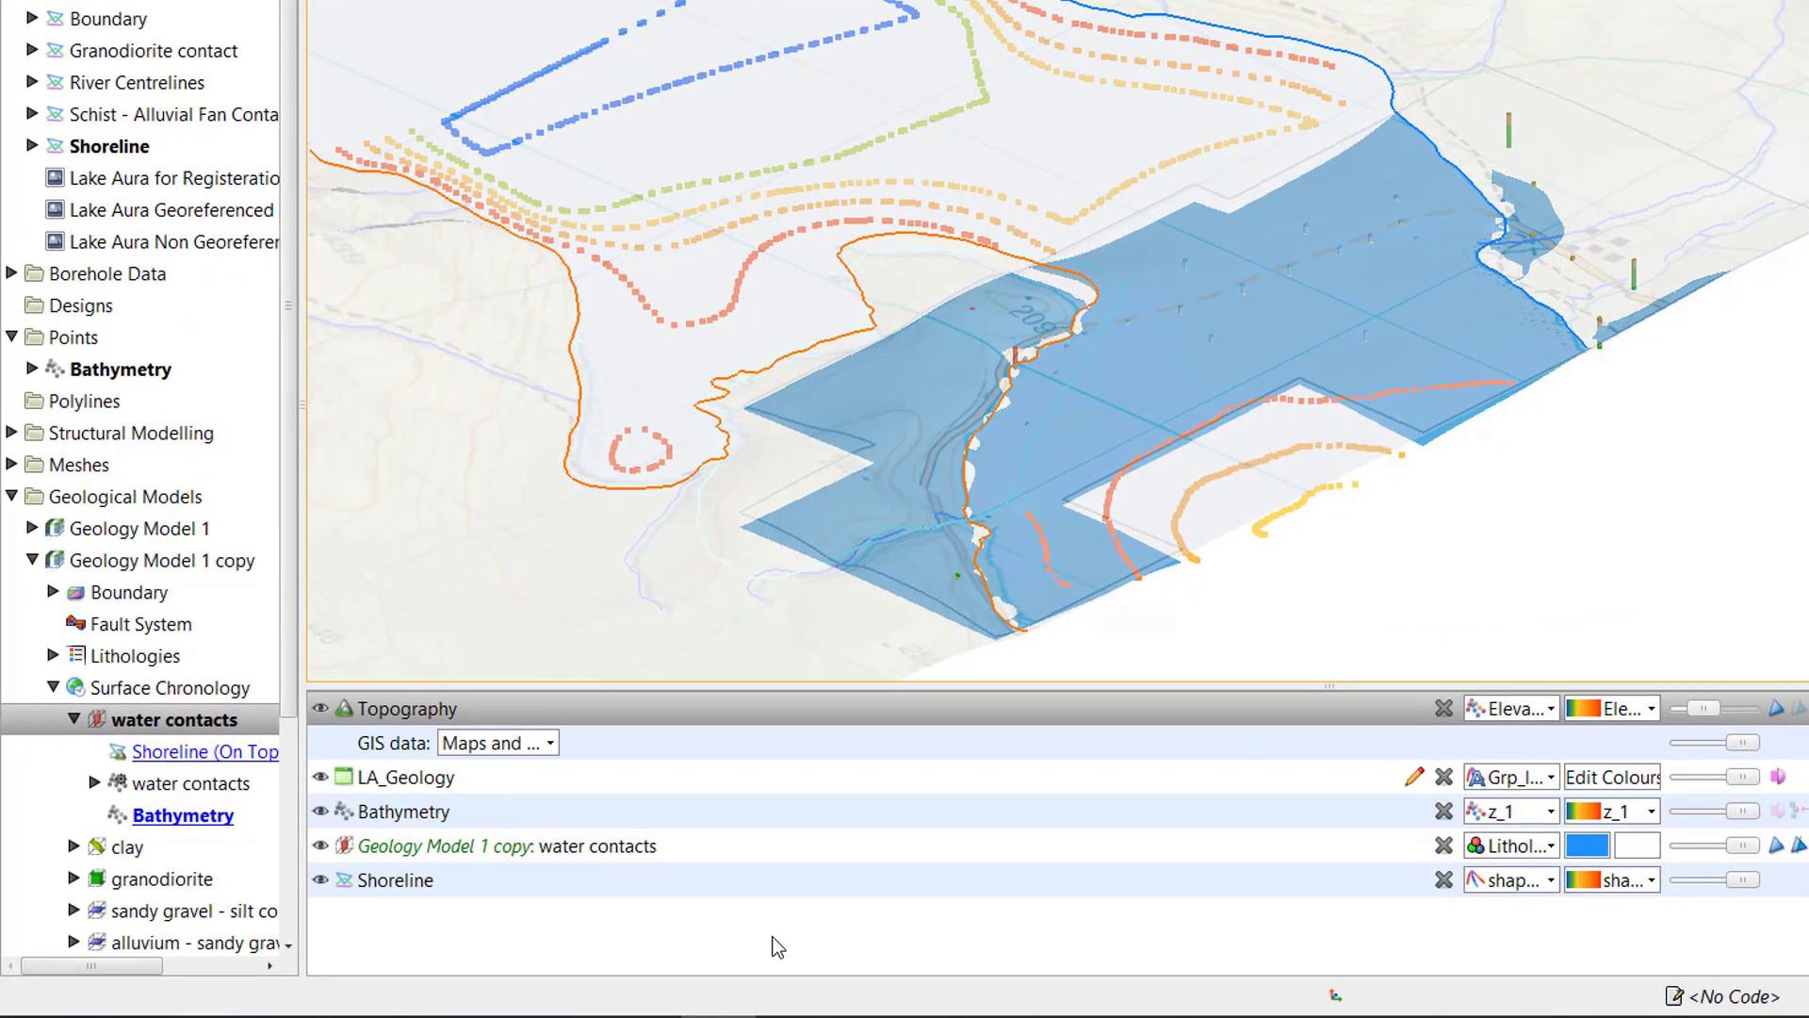
Start editing water contacts with a new polyline, water contacts 2
right_click(206, 720)
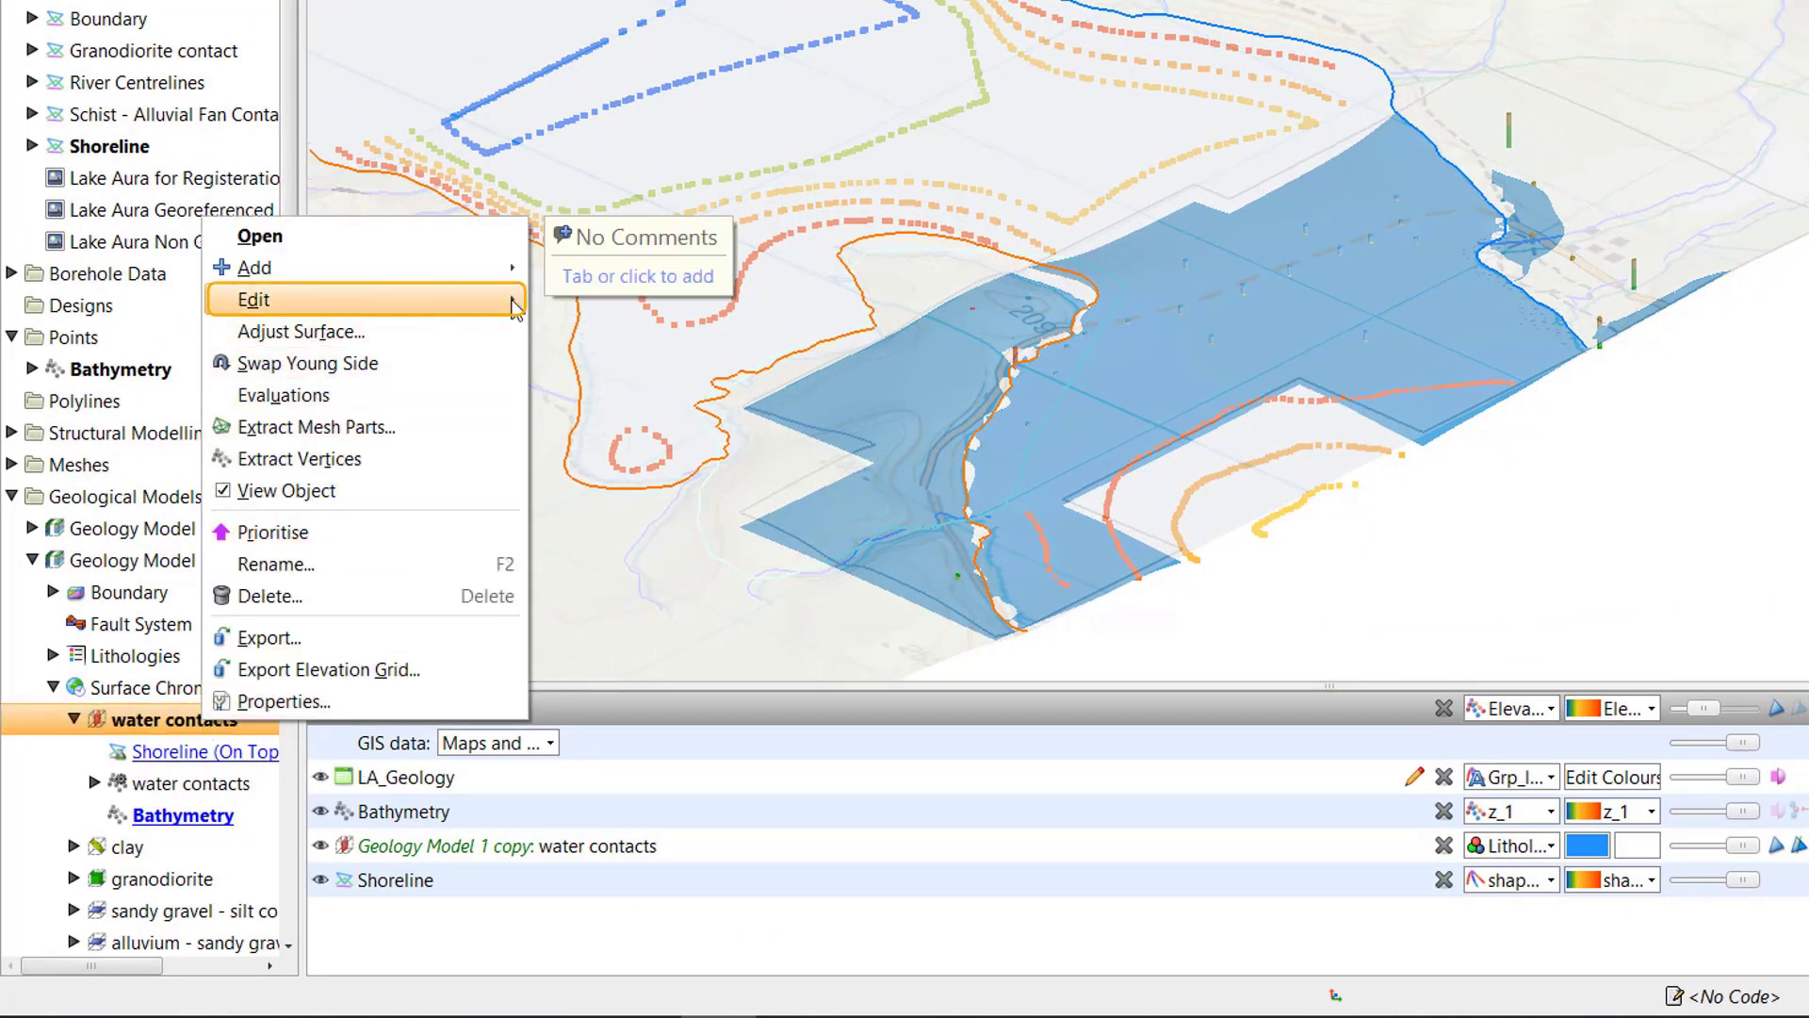
mouse_move(516, 309)
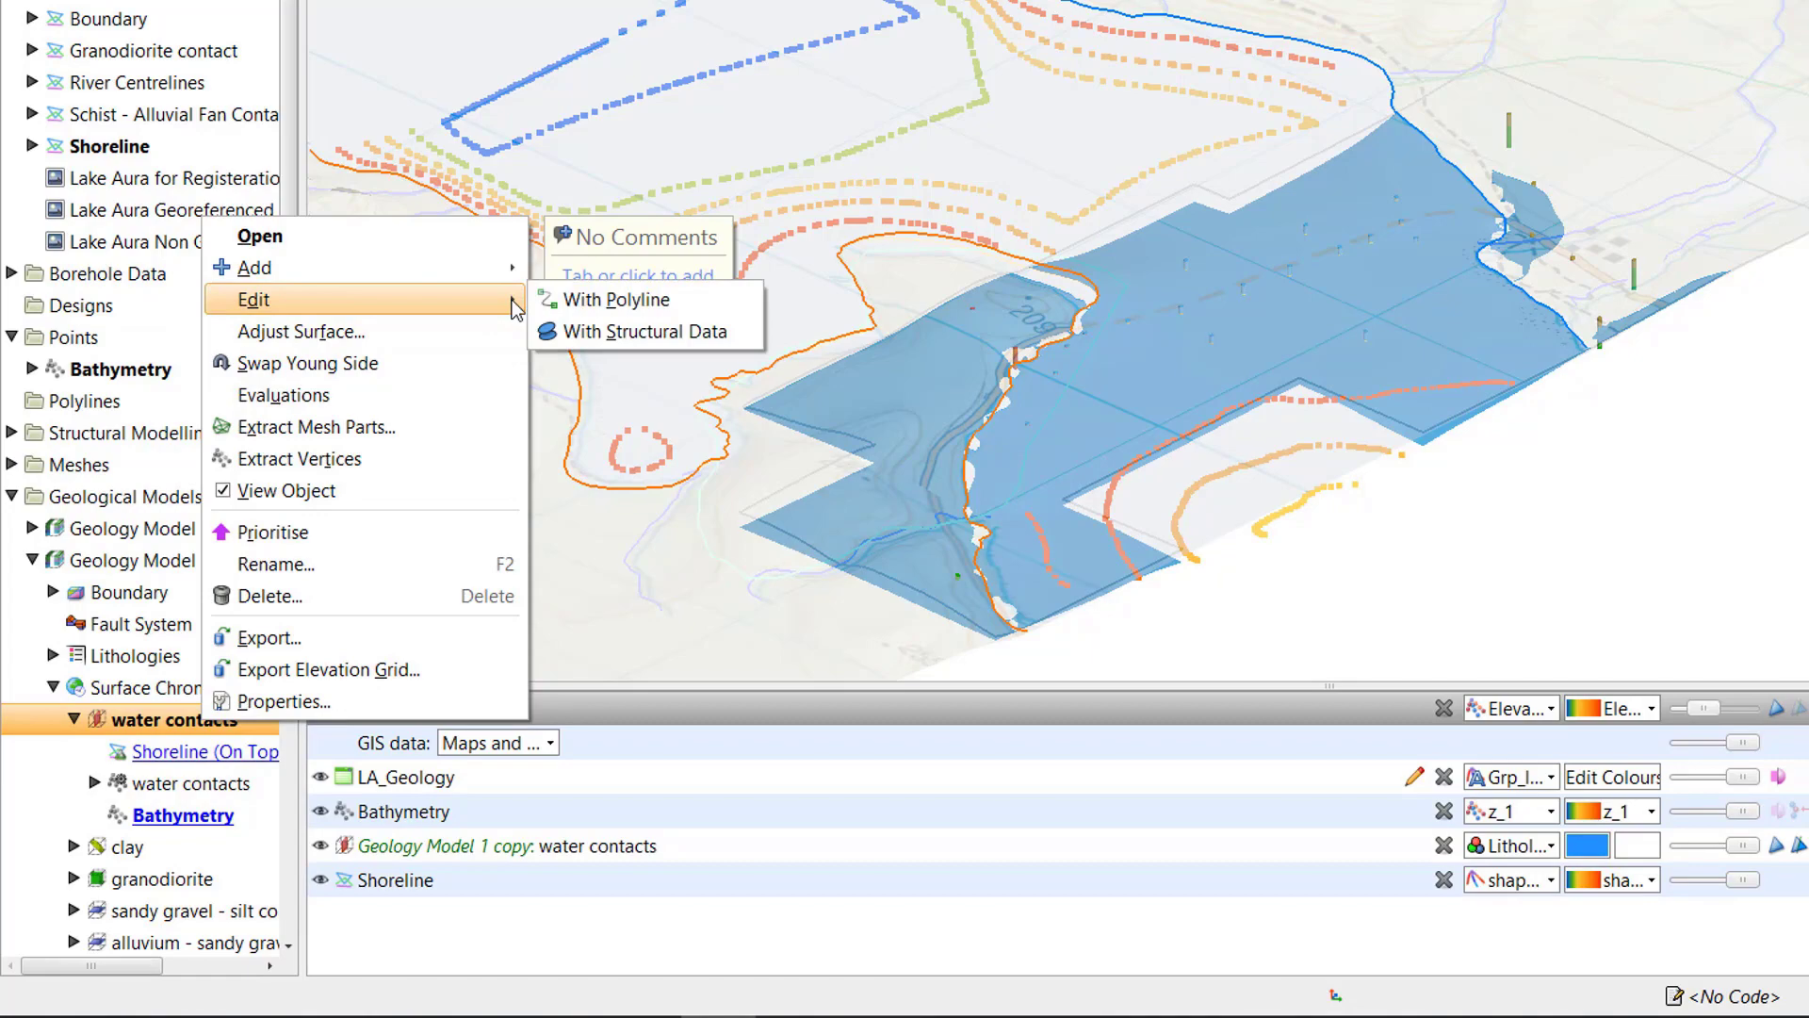
left_click(717, 300)
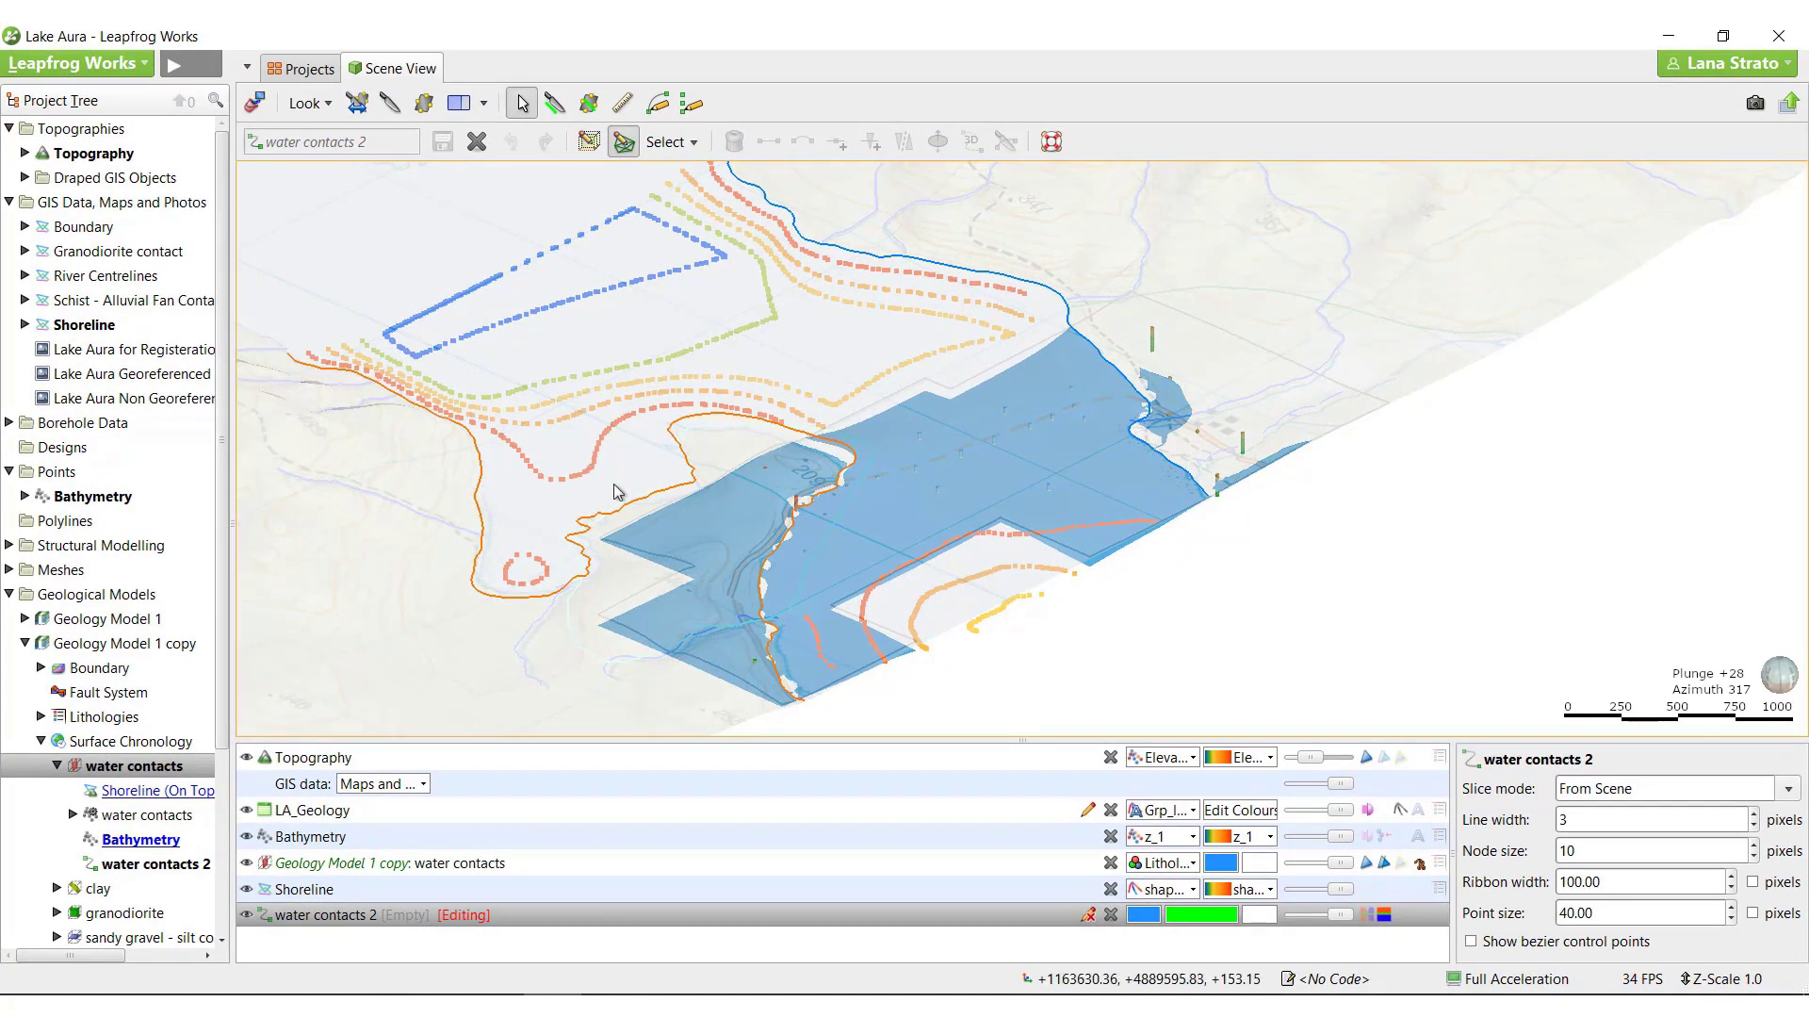
Add a slicer, enable drawing 2D lines on it, and view the lake low from the side
key("d")
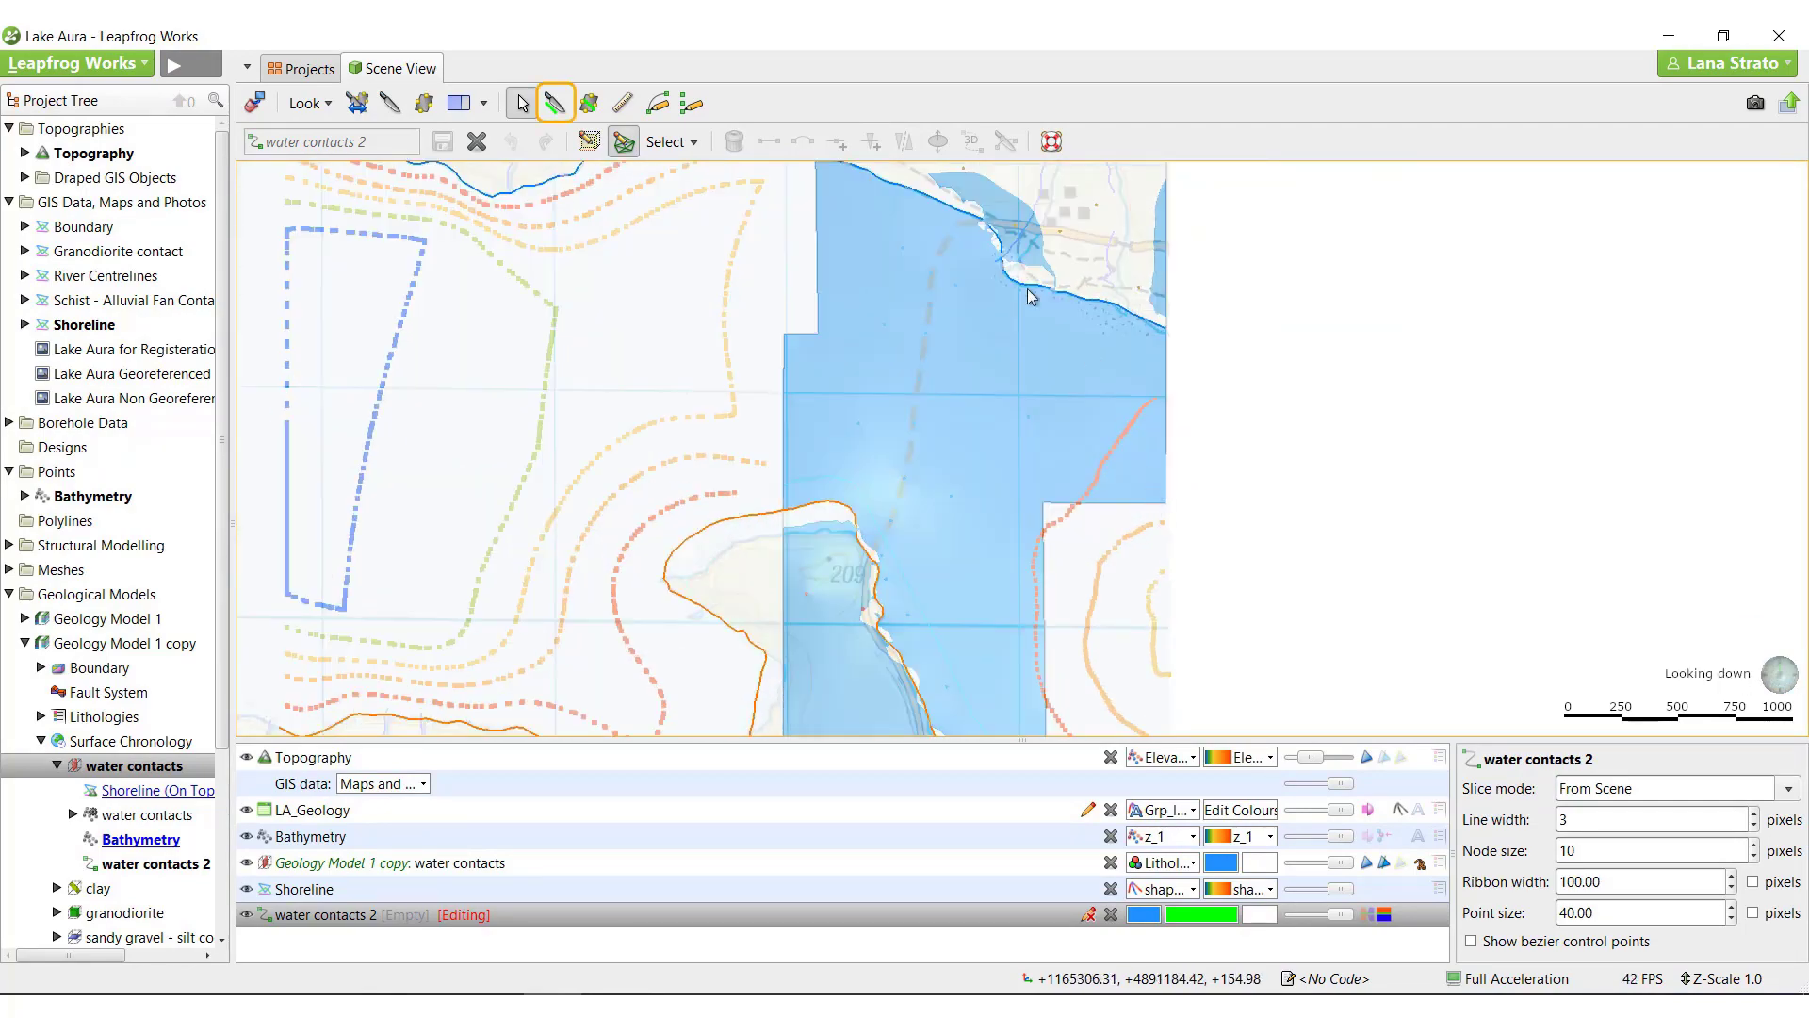
left_click(555, 103)
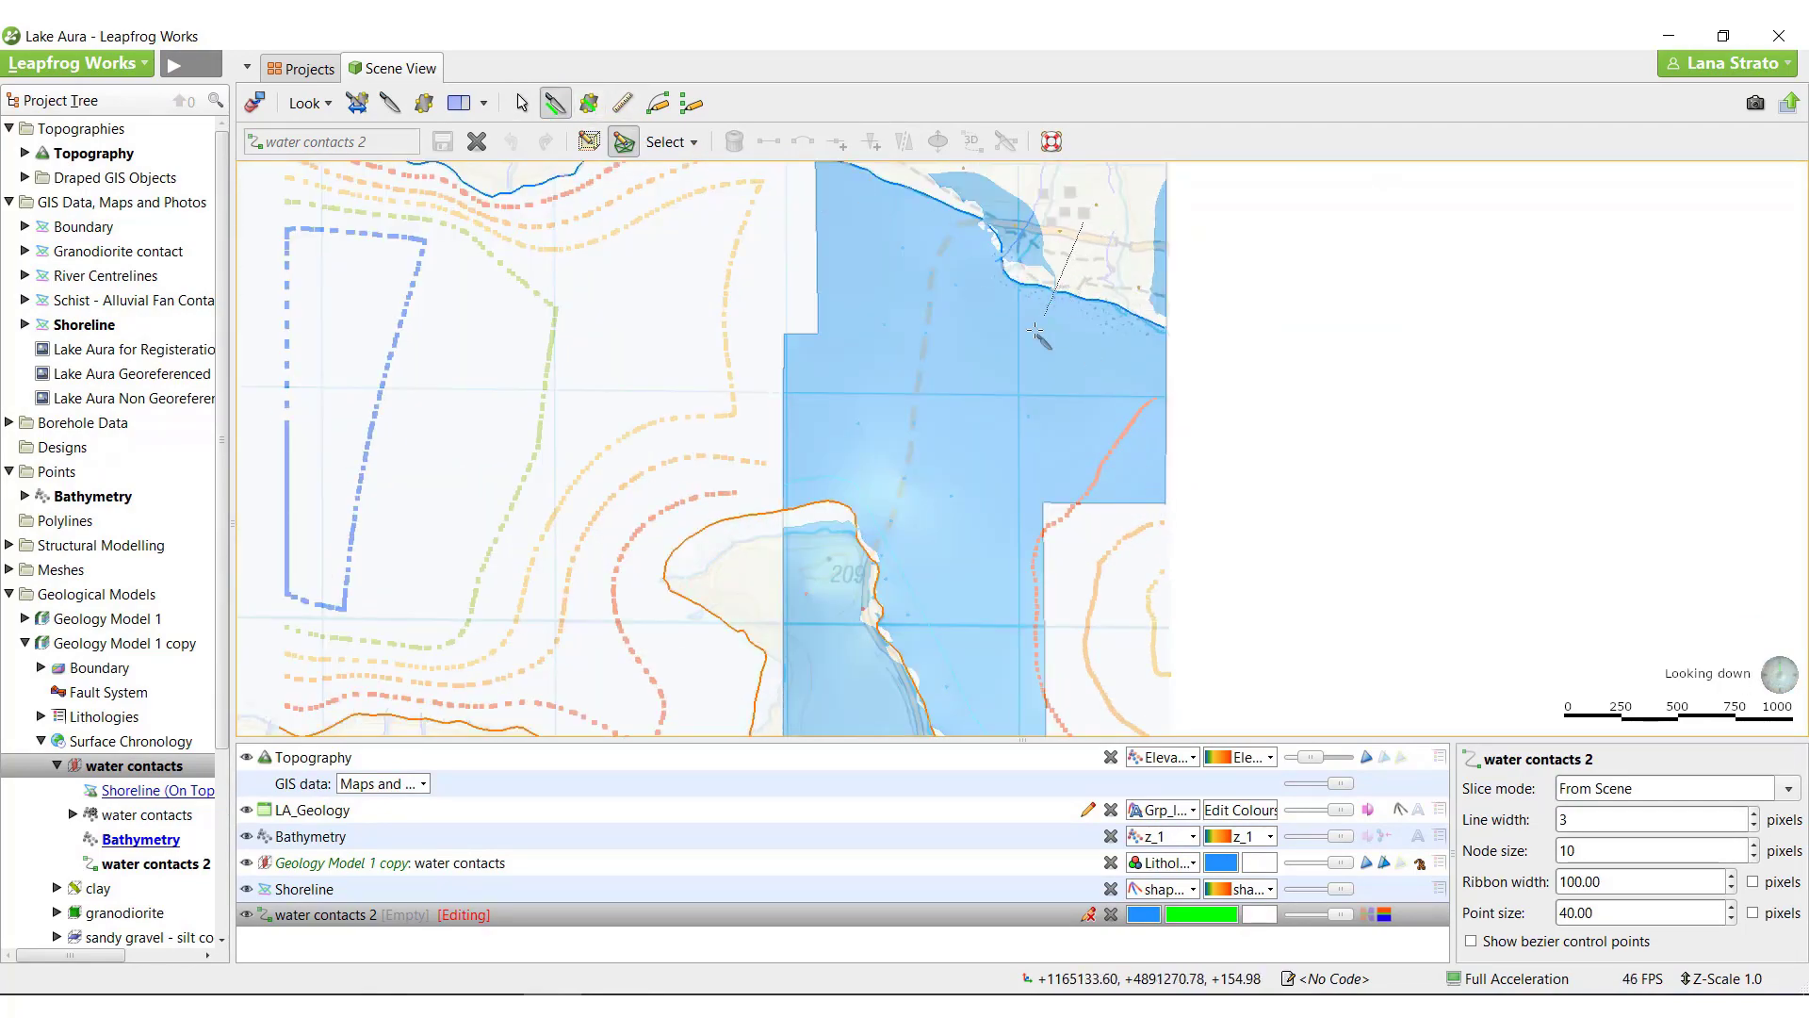
key("alt+s")
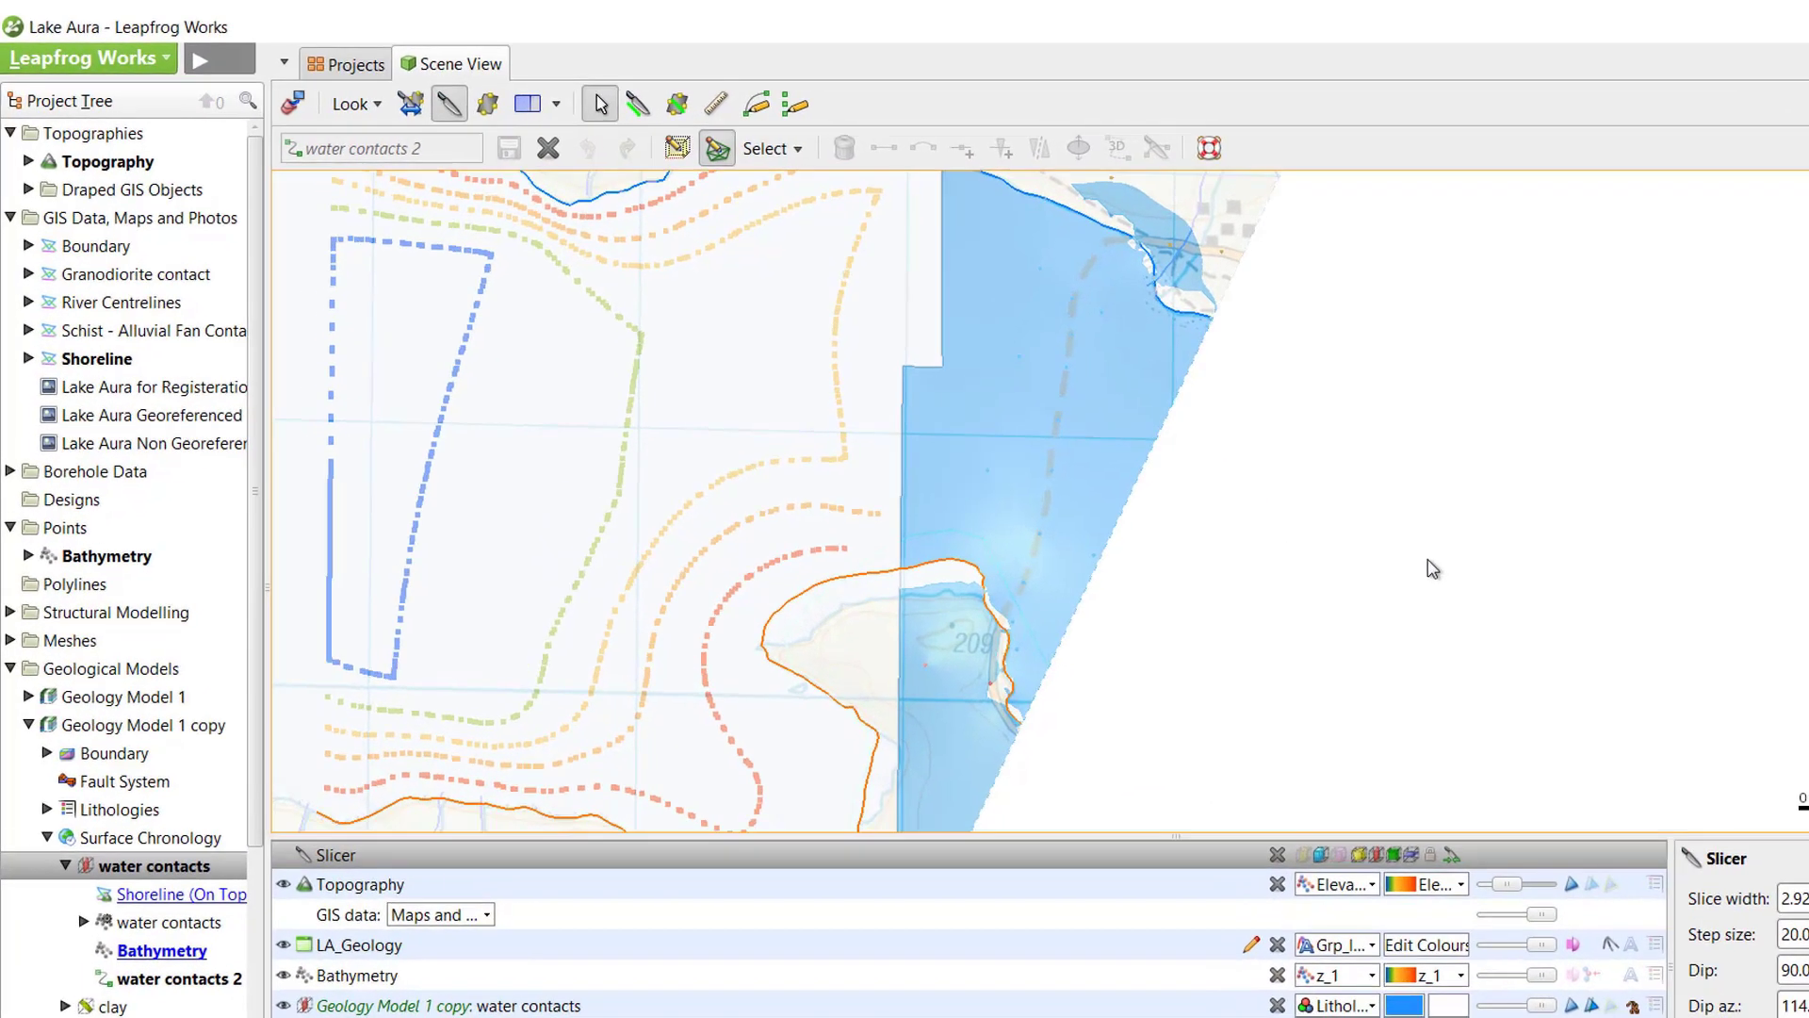
left_click_drag(1433, 569, 808, 237)
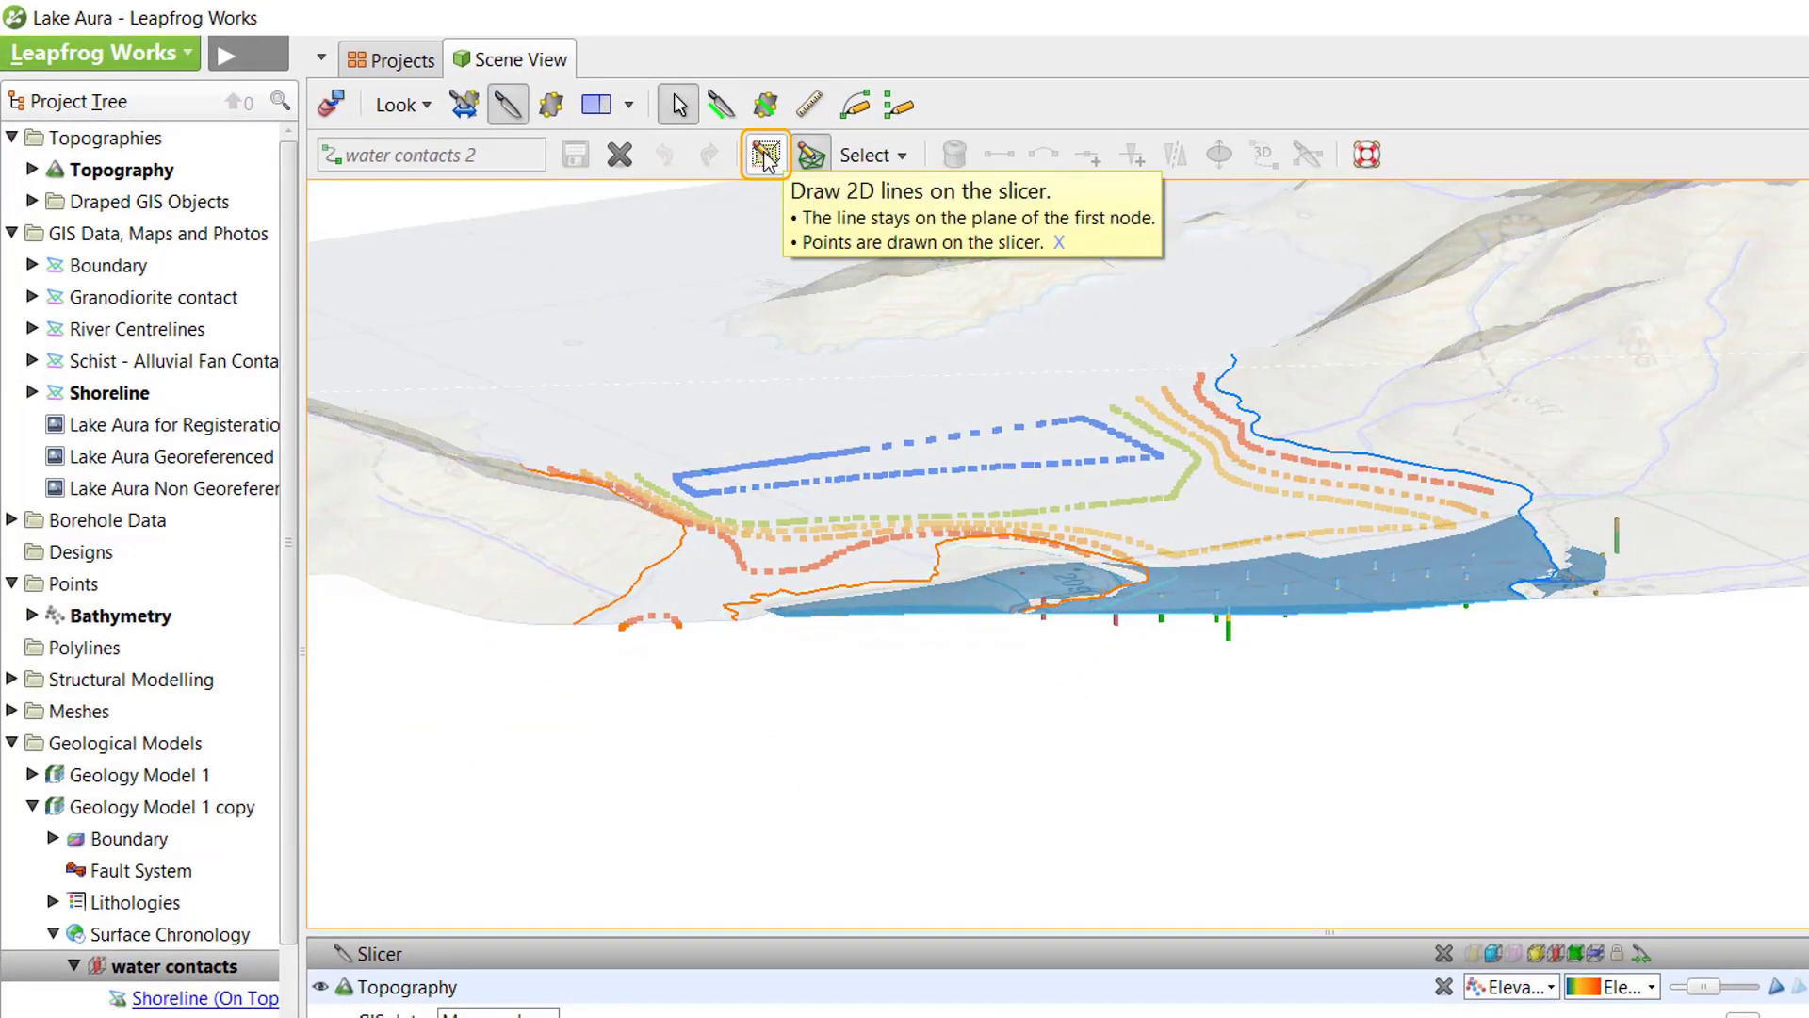
left_click(766, 155)
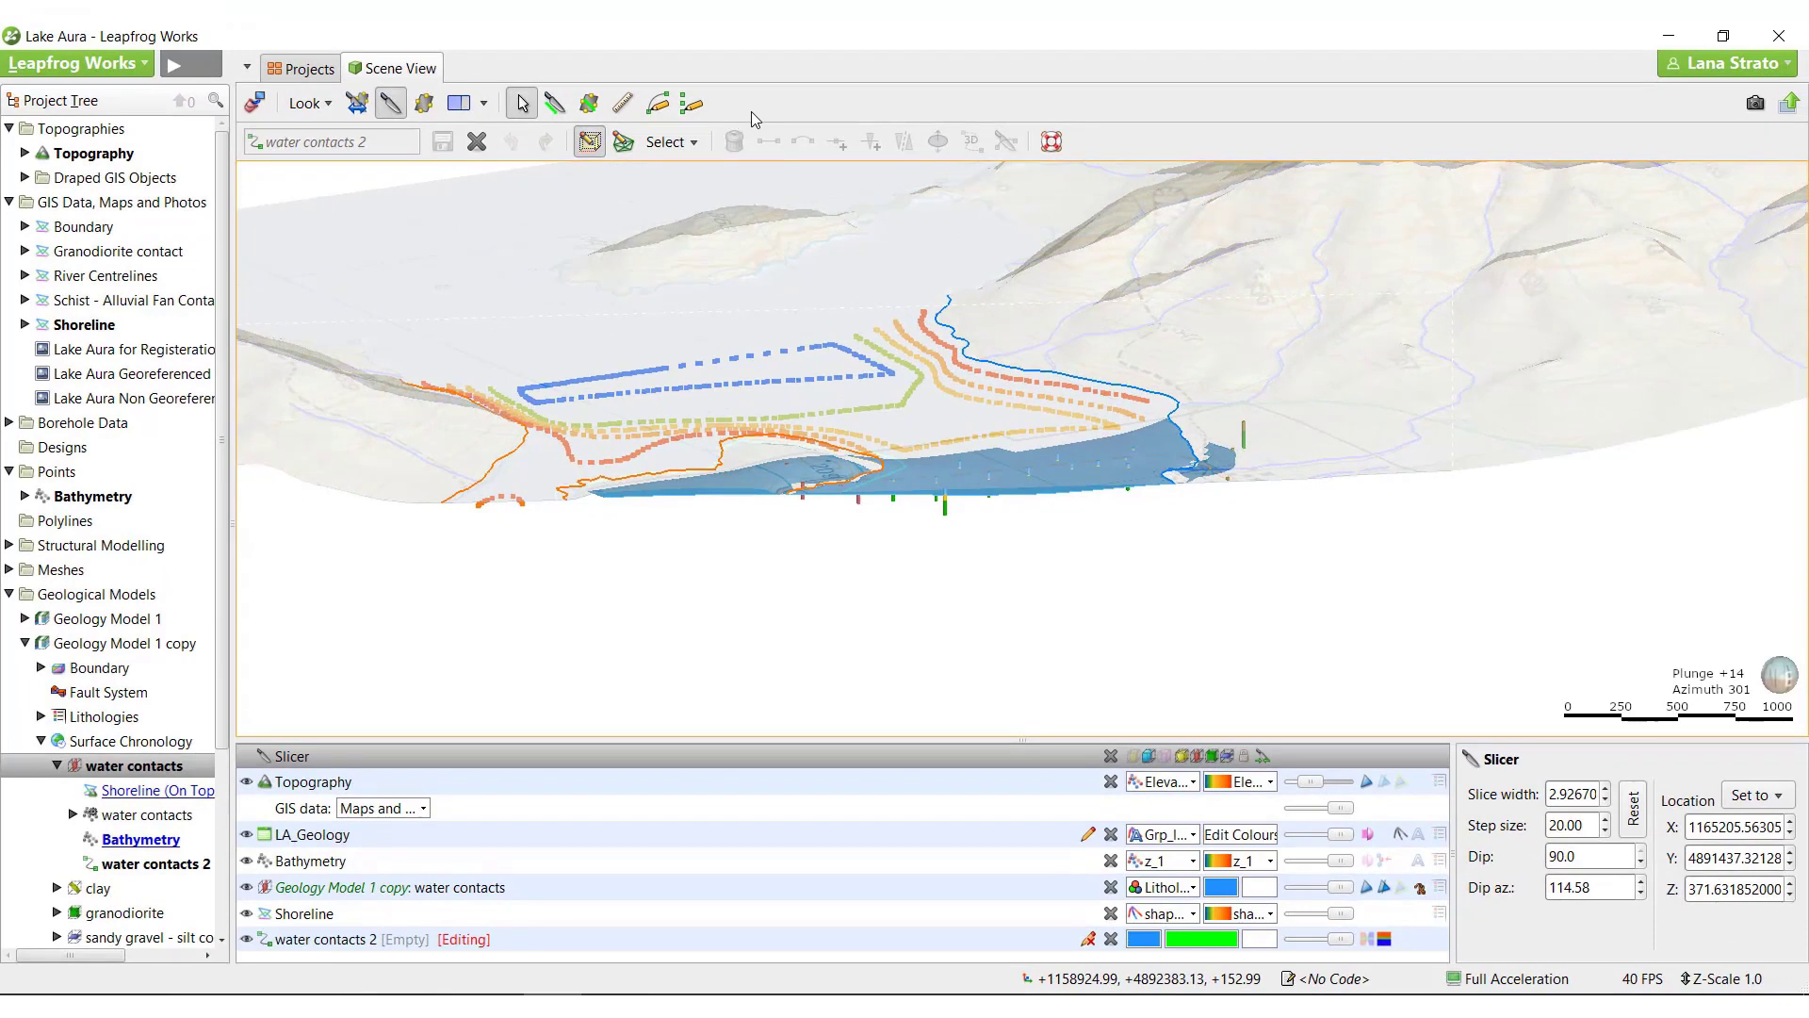
scroll(1288, 597, "up", 5)
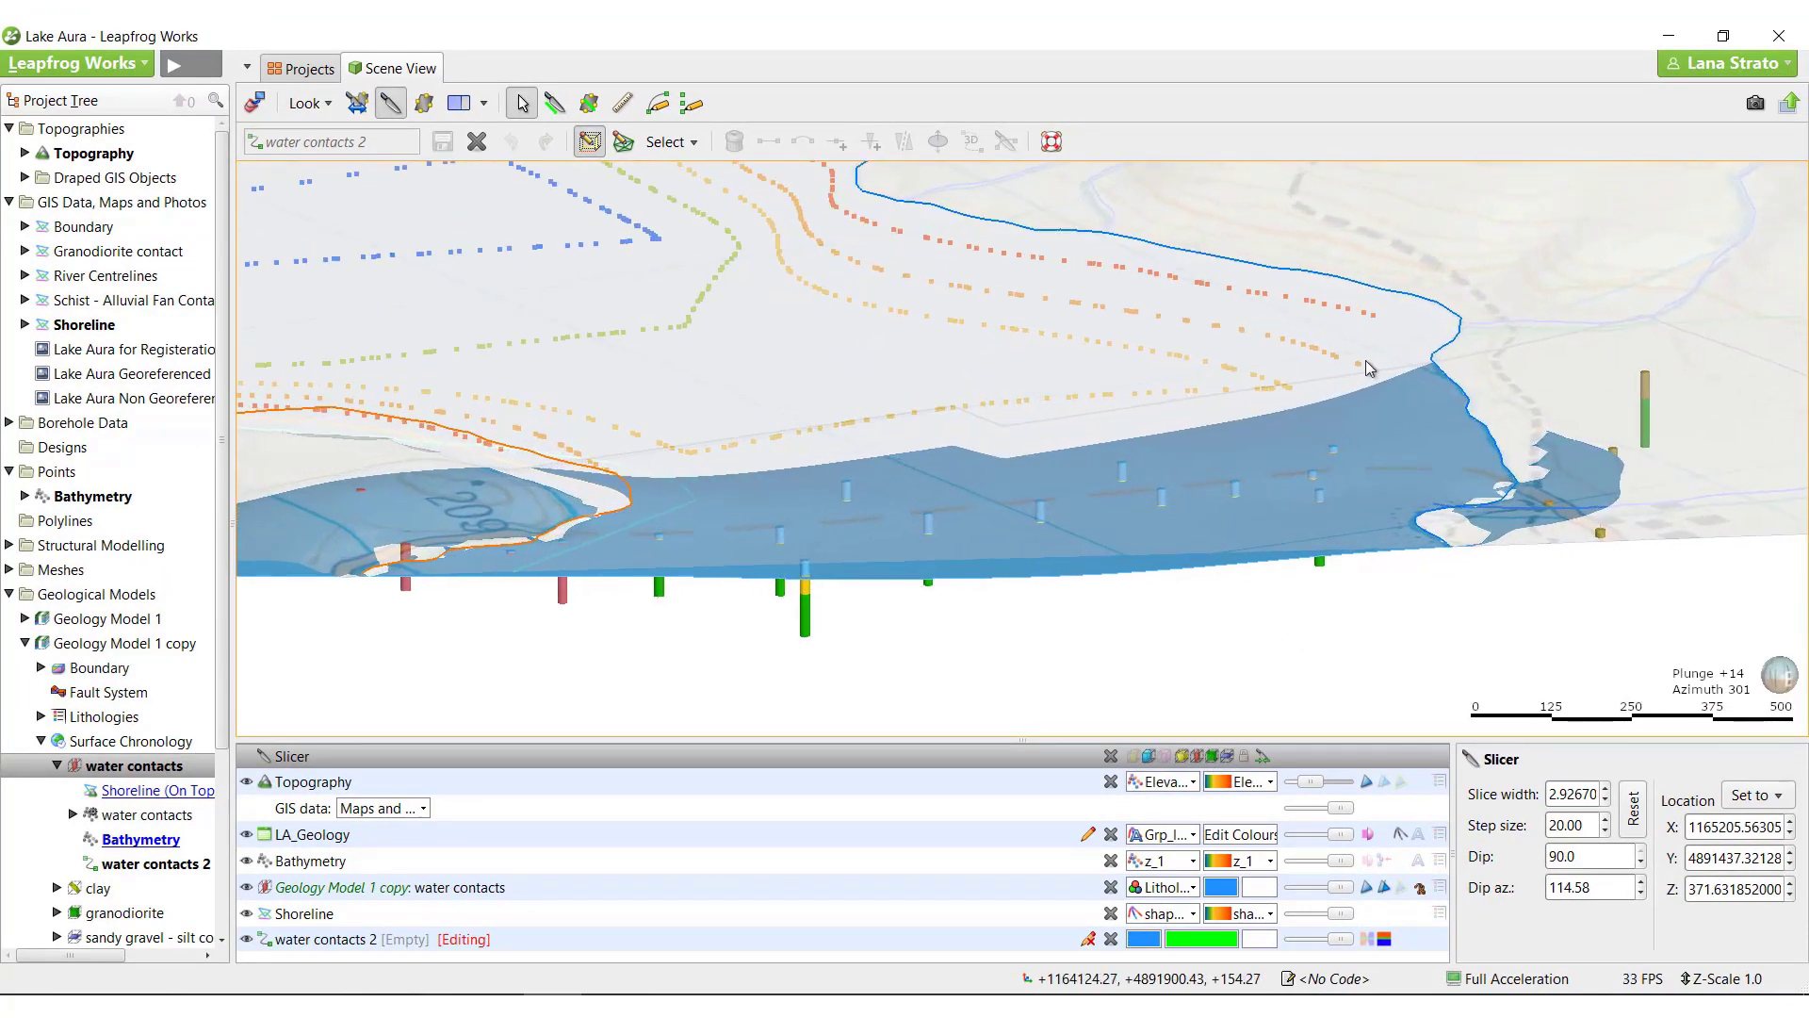
right_click_drag(1369, 364, 1077, 552)
left_click_drag(1076, 551, 1044, 517)
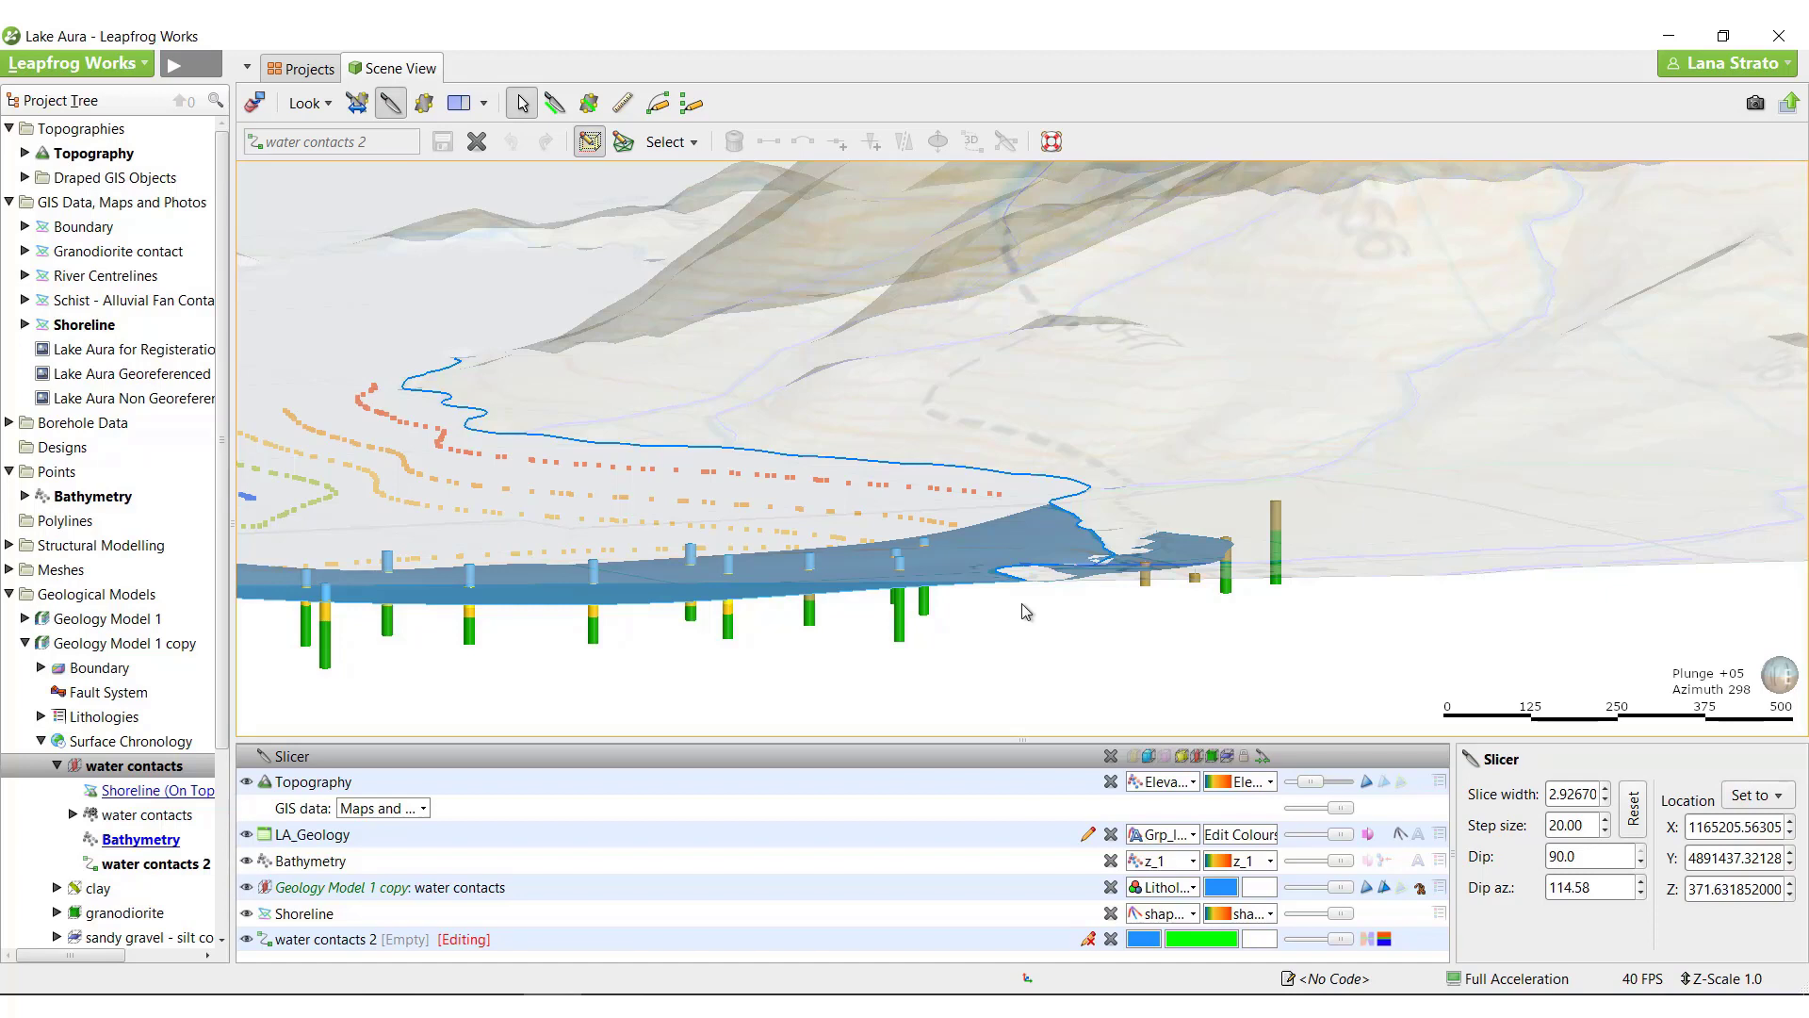
Draw two contact points above the lake, one with an orientation normal
left_click(692, 106)
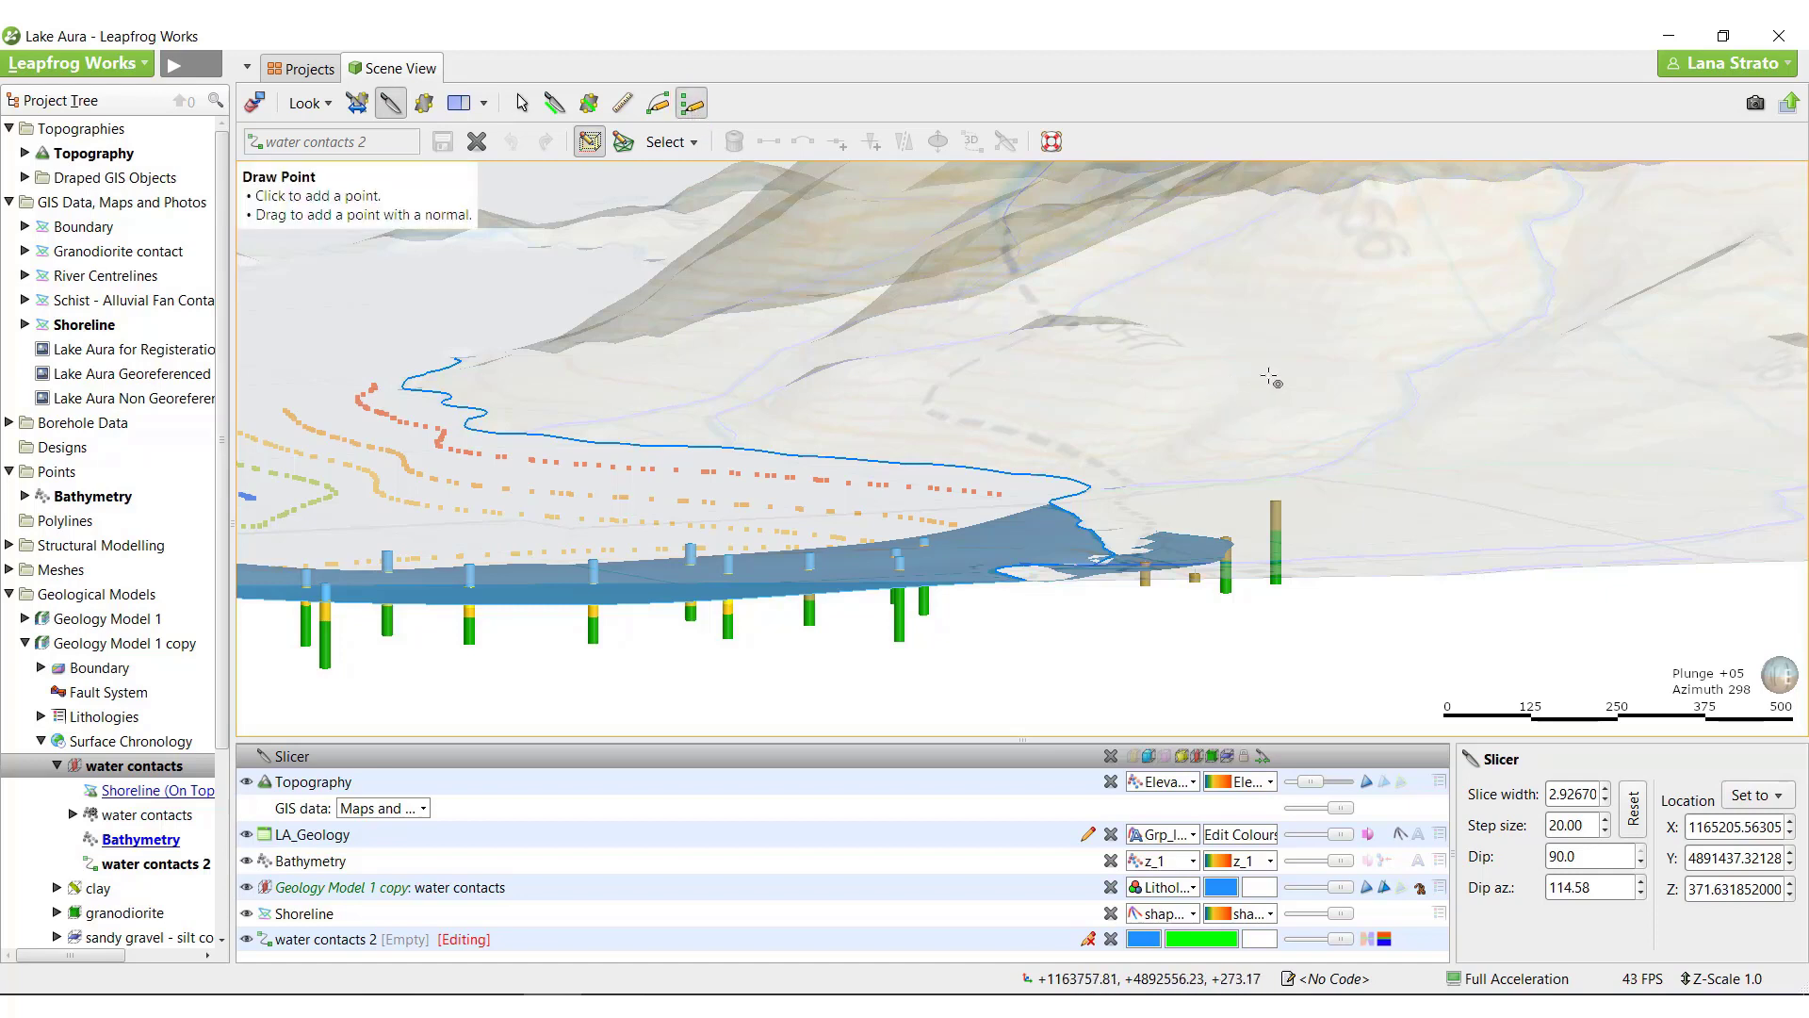
left_click(1336, 321)
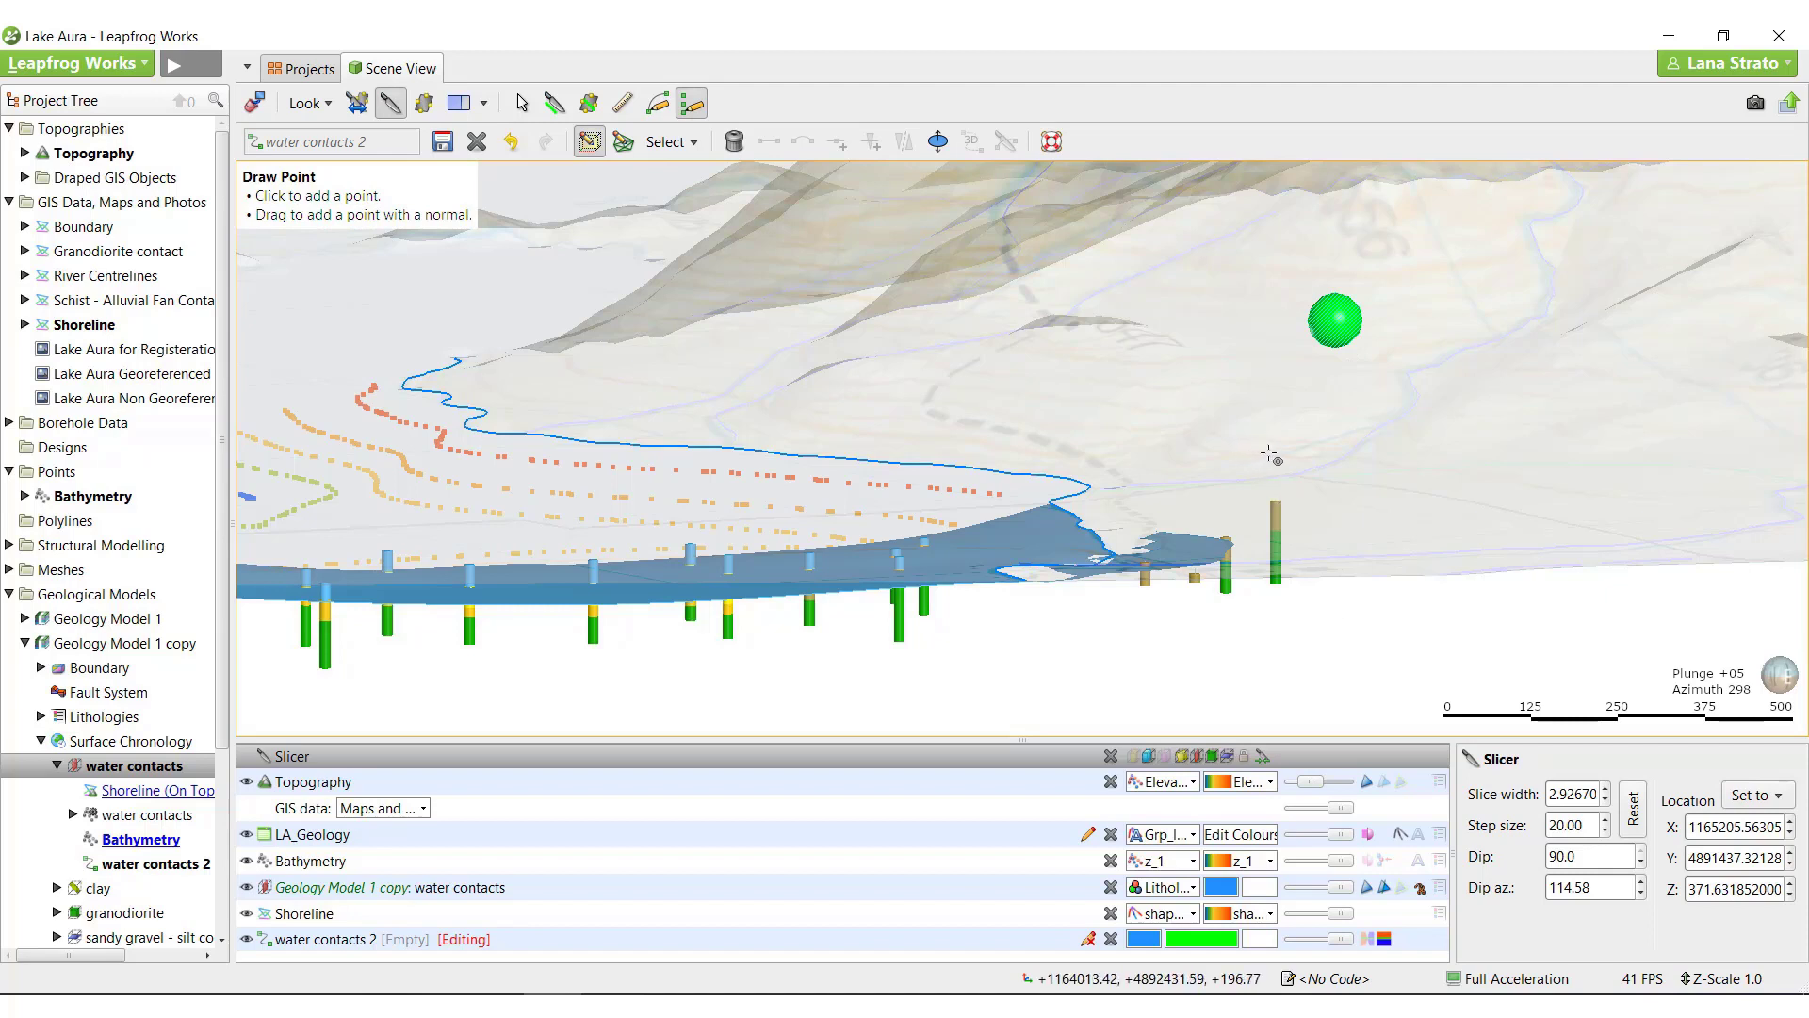
left_click_drag(1271, 456, 1308, 388)
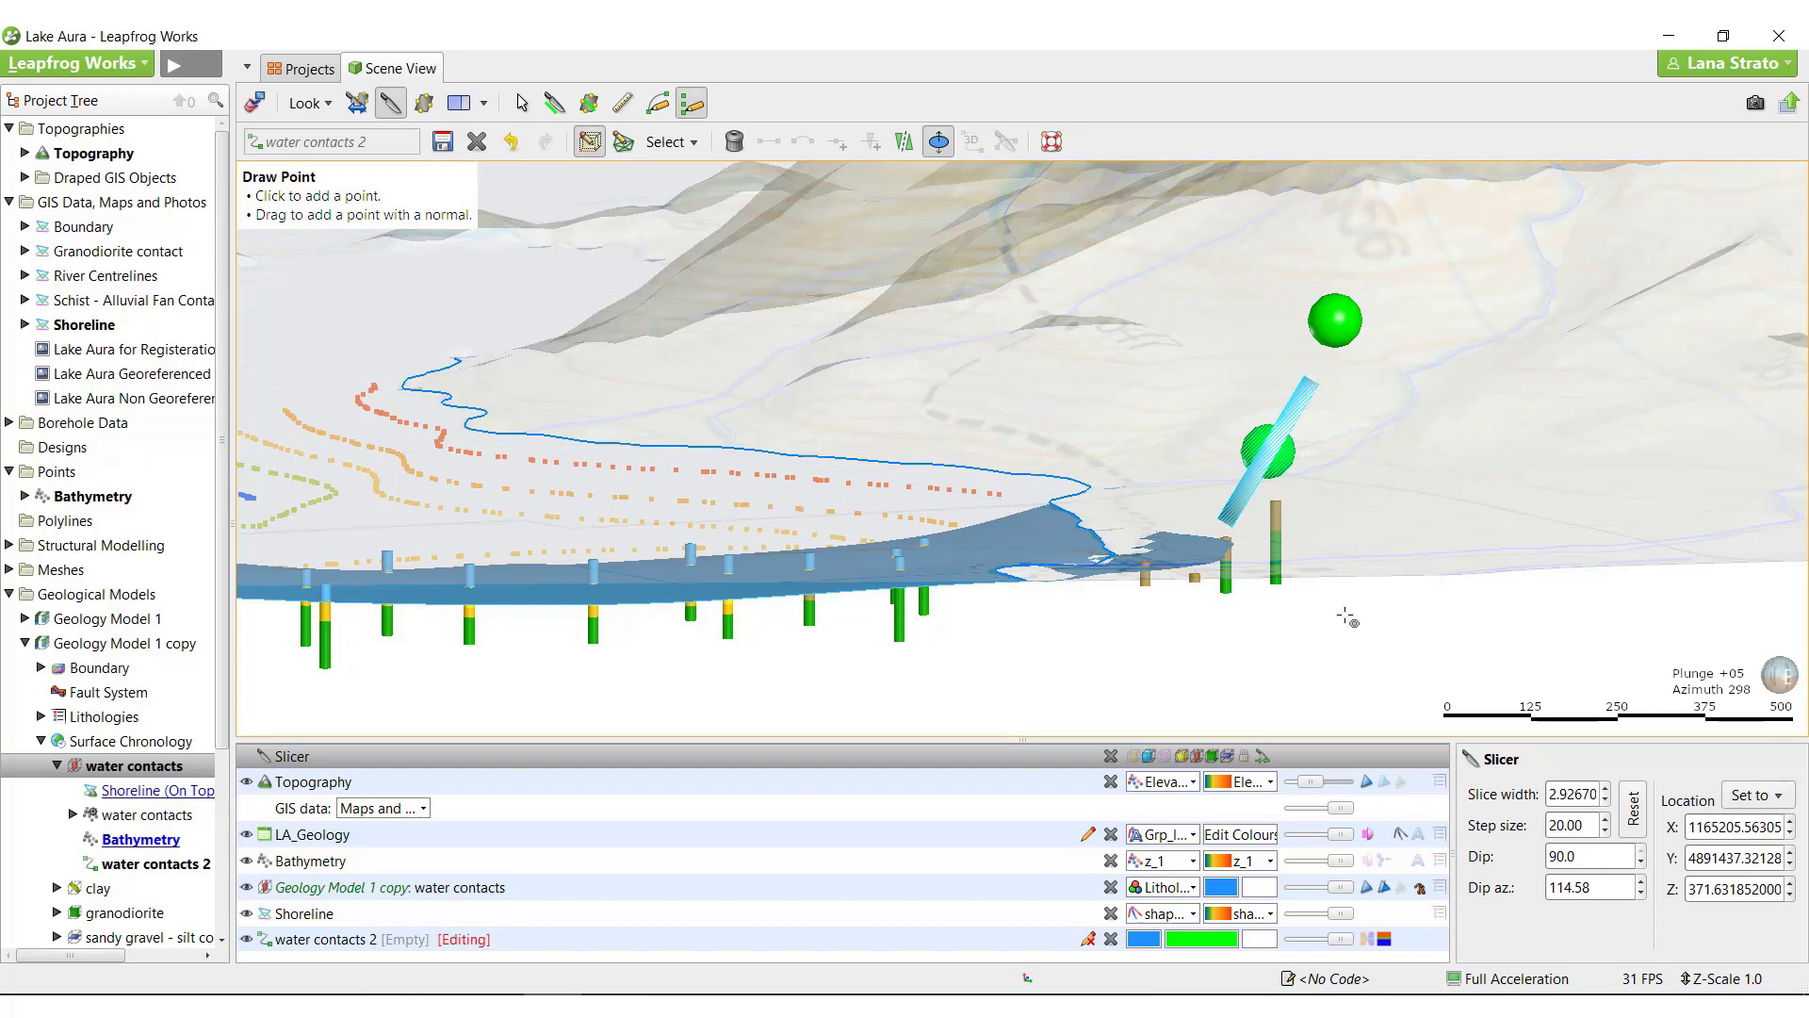
key("s")
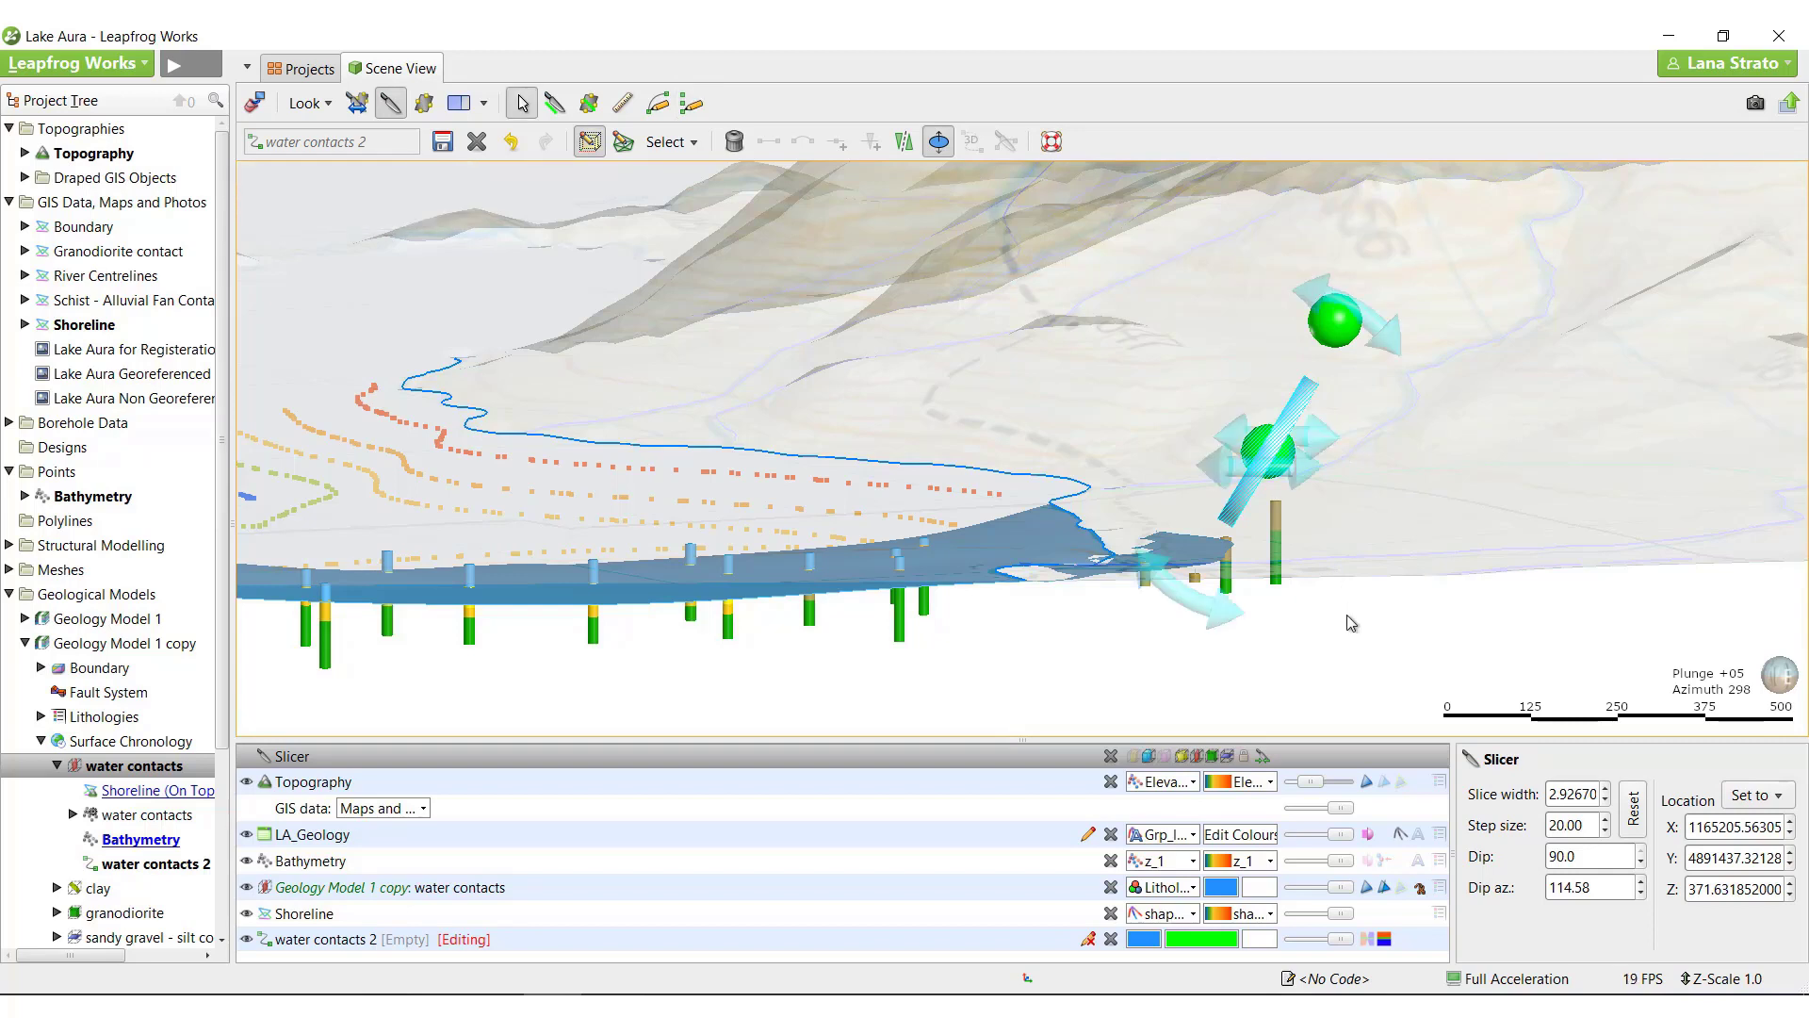
key("Escape")
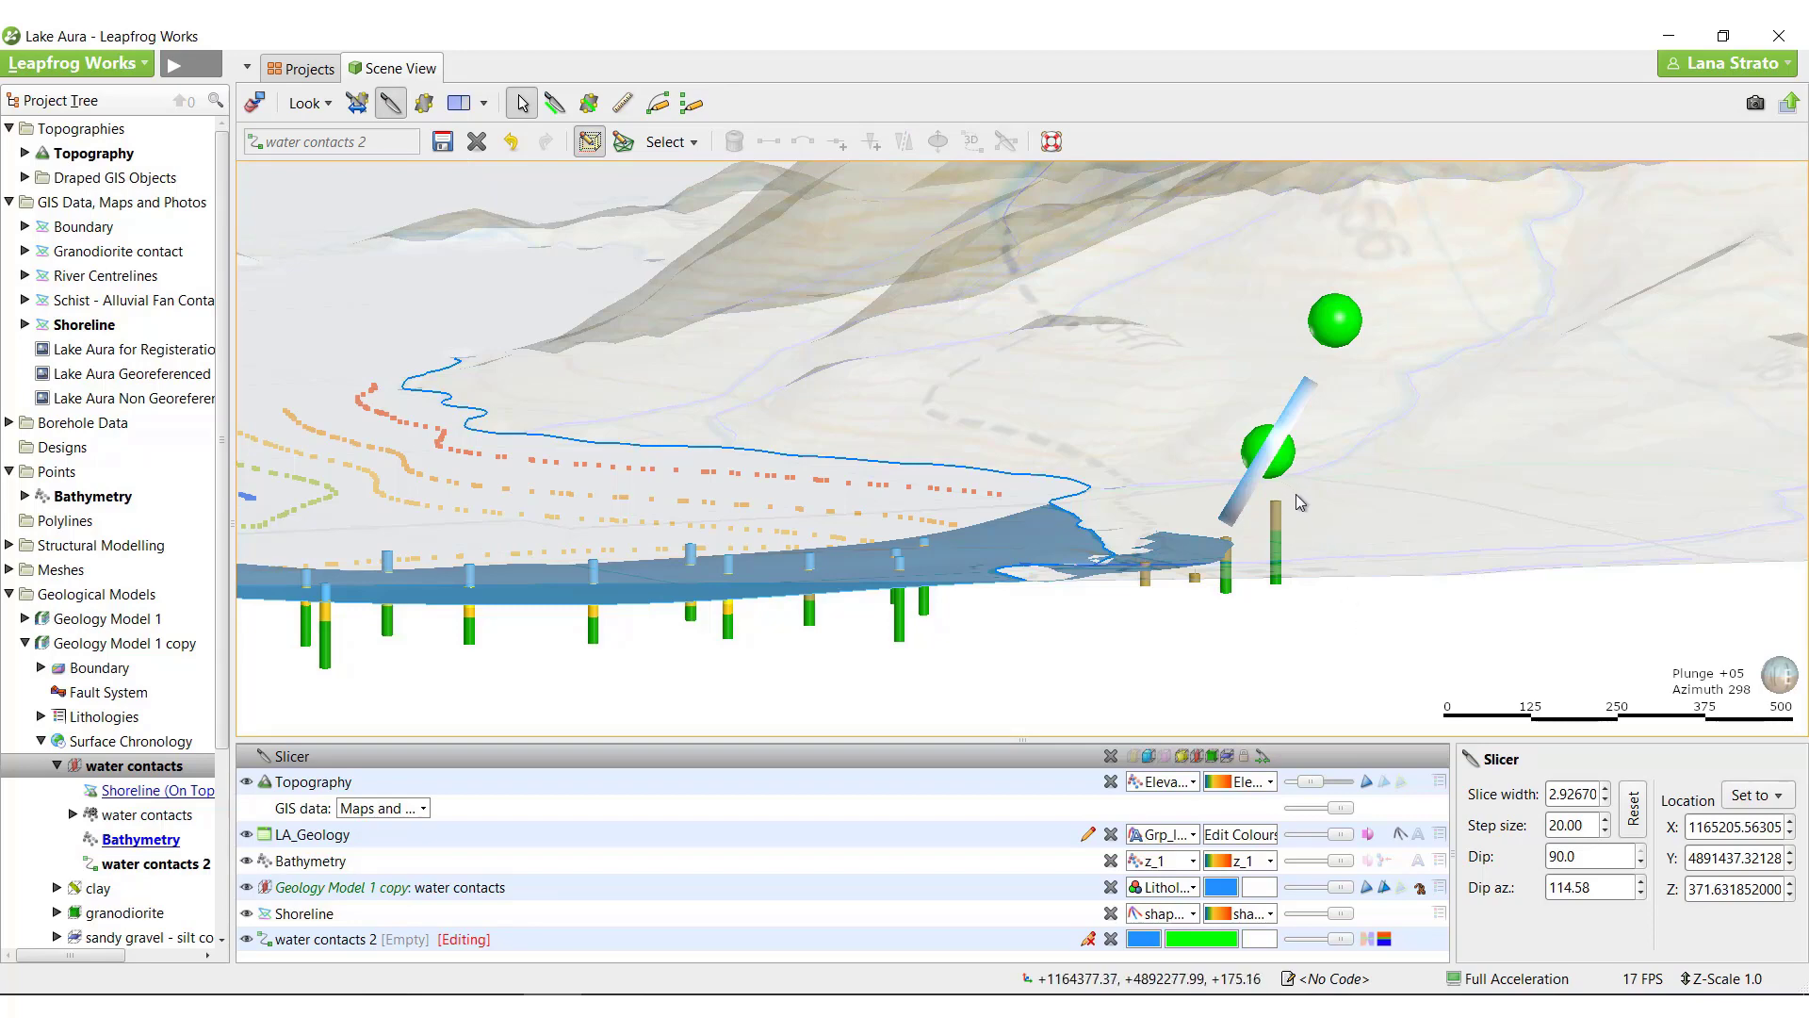
left_click_drag(1297, 494, 1374, 494)
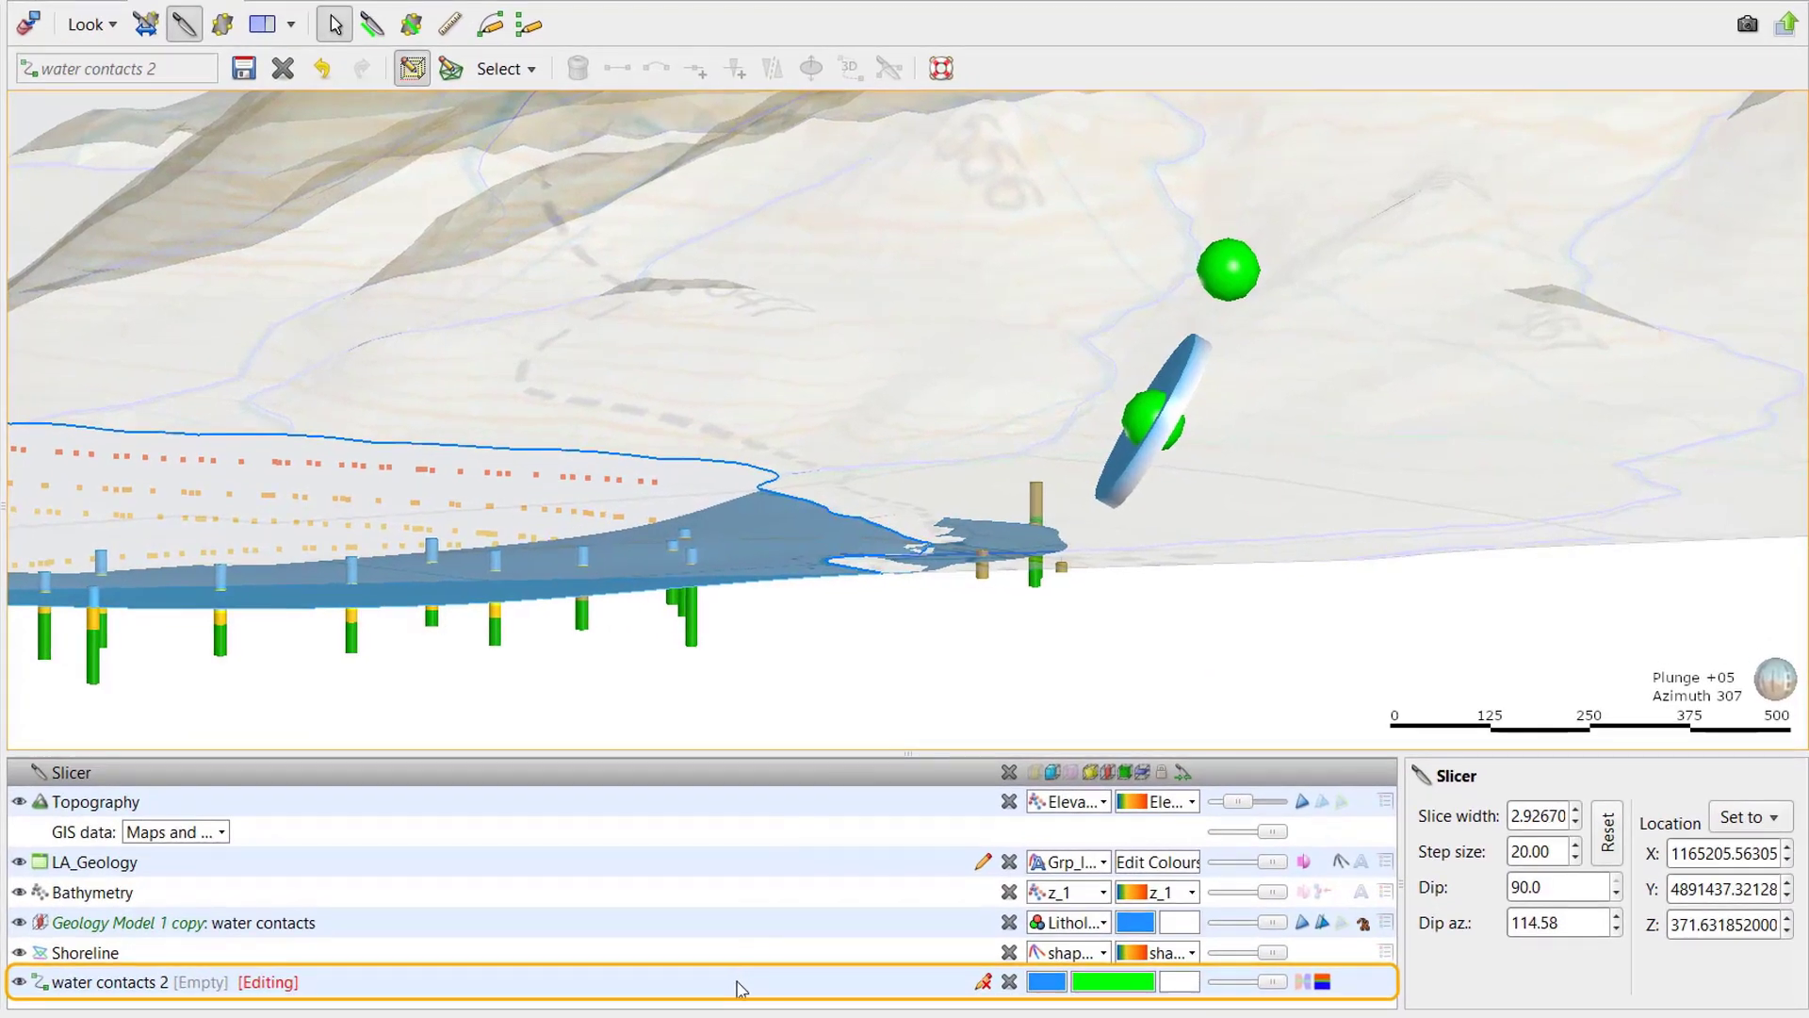
Set the water contacts 2 point size to 10
left_click(741, 988)
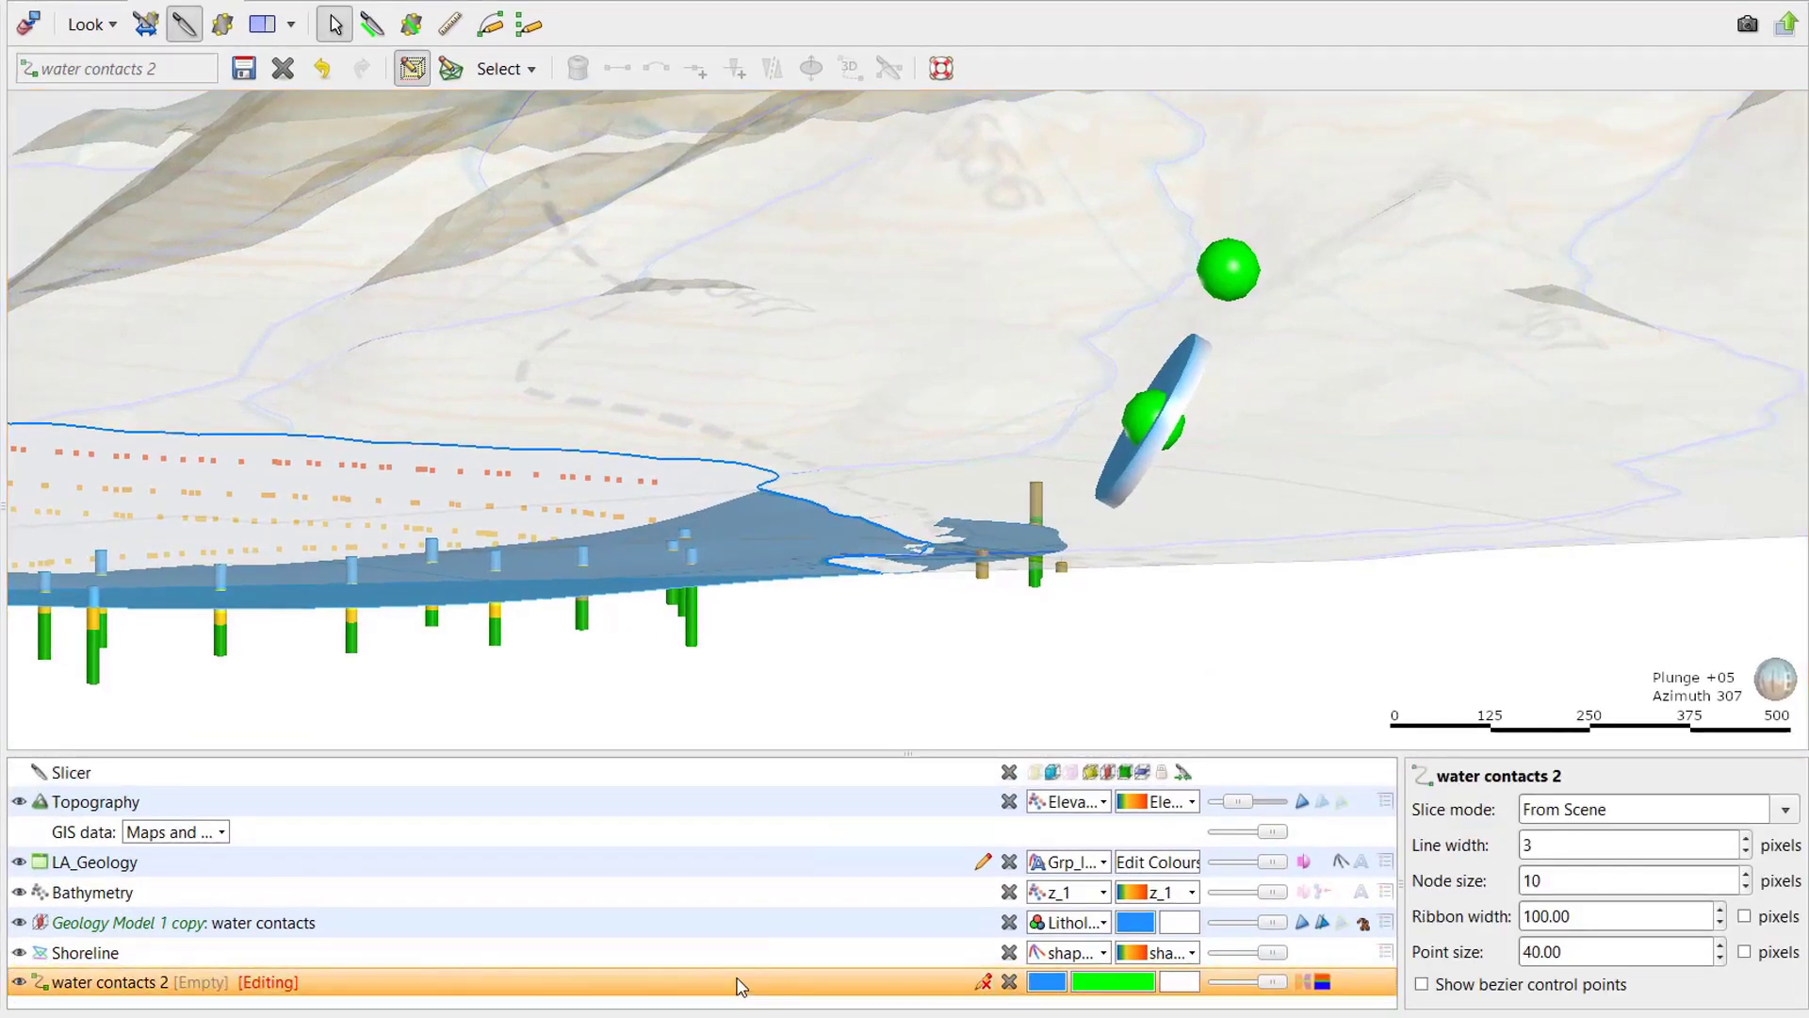
left_click(1575, 950)
double_click(1576, 950)
type("10")
key("Return")
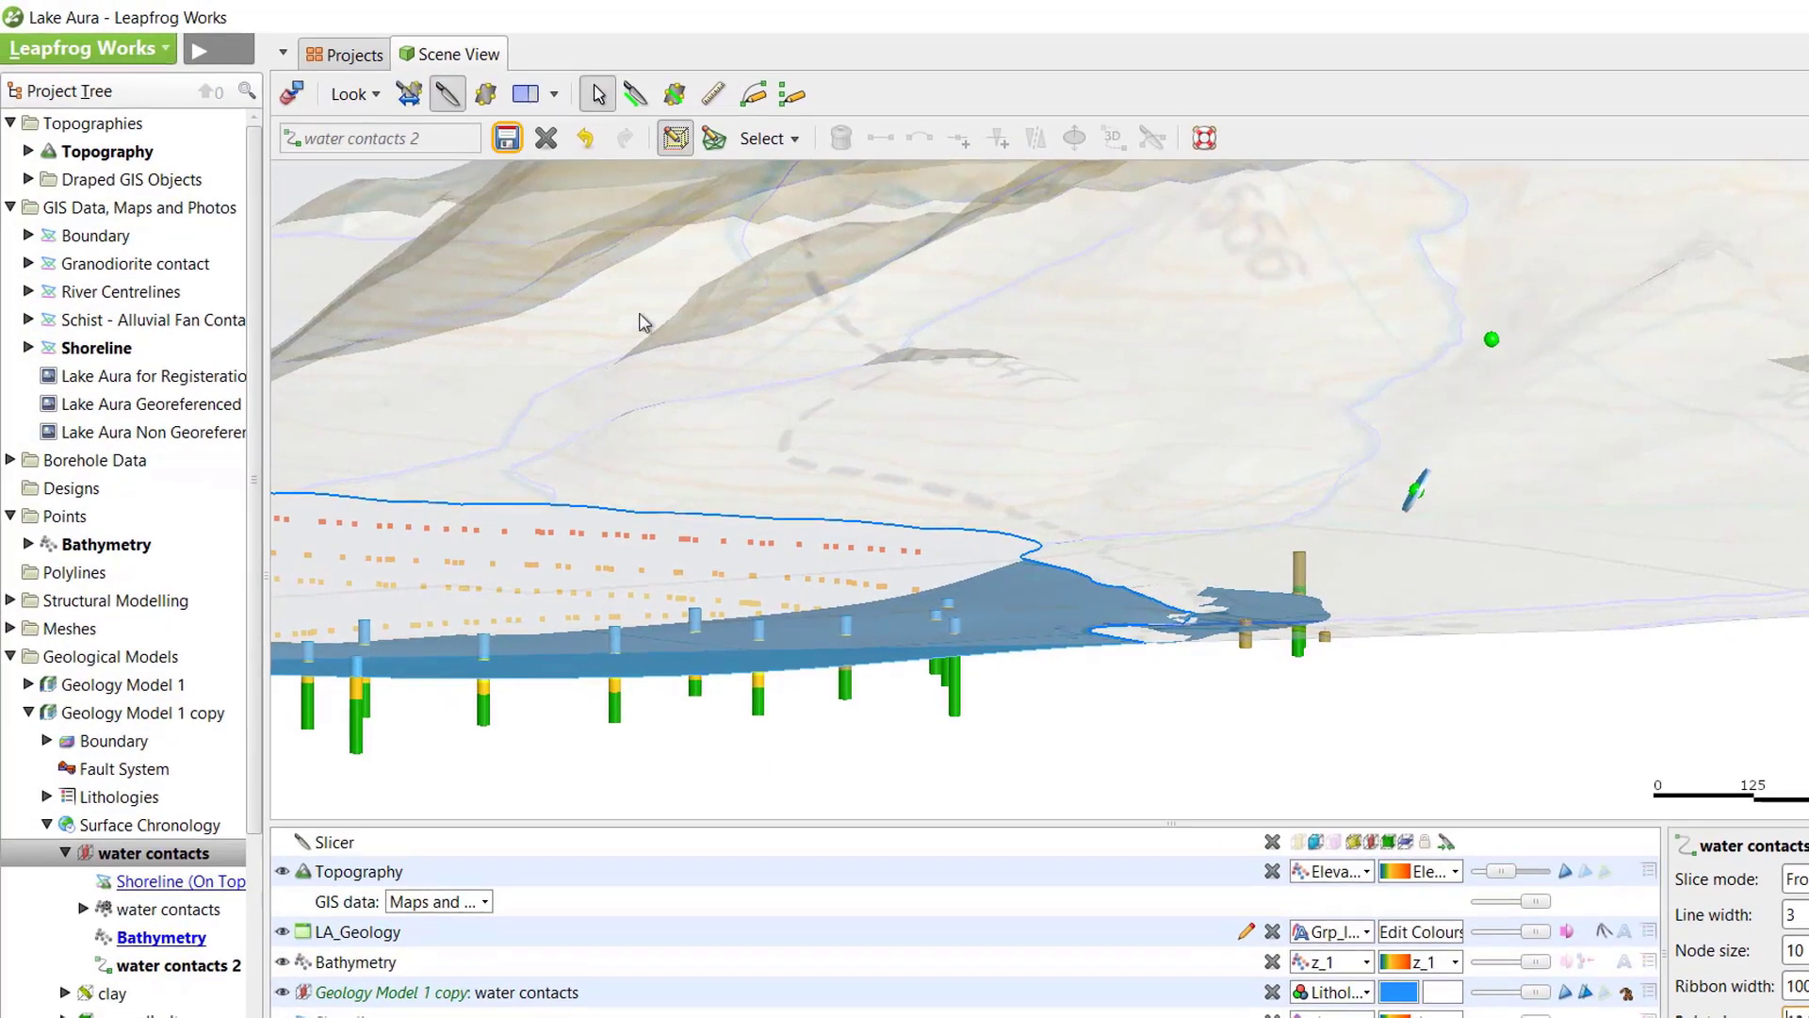
Save the contact points so water contacts rebuilds, then turn off the slicer
left_click(505, 138)
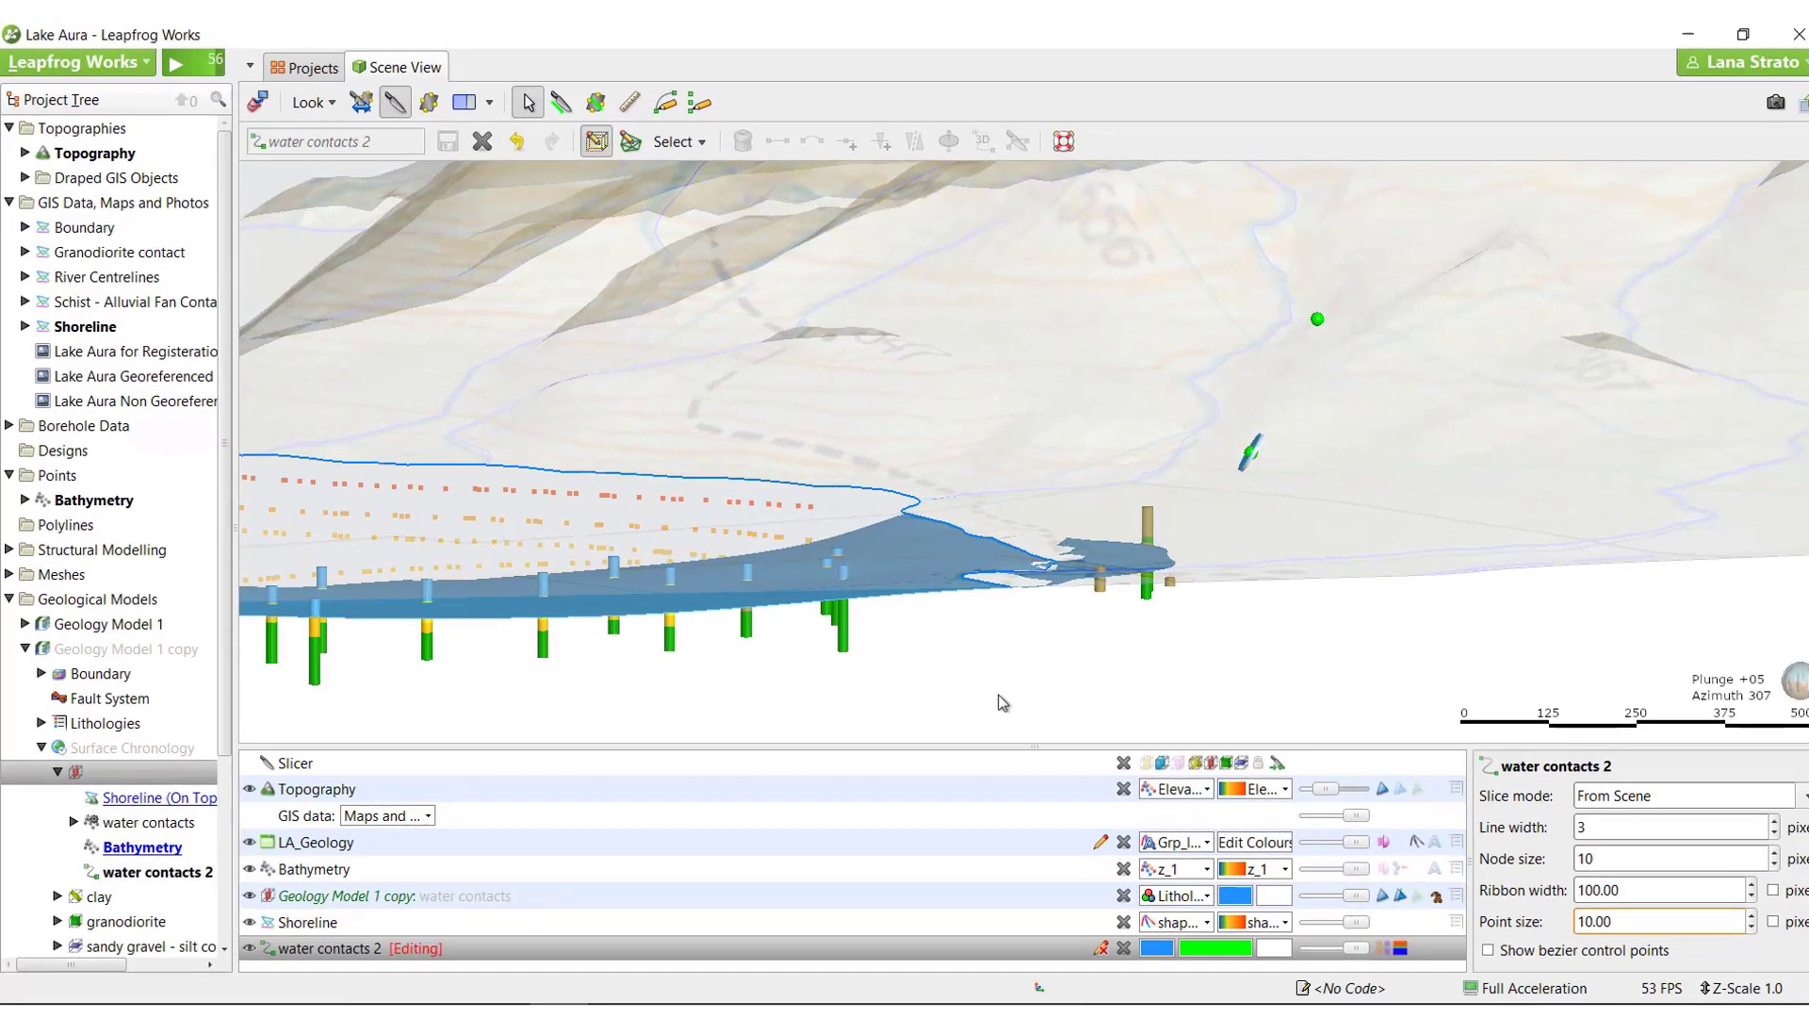
scroll(1046, 510, "down", 4)
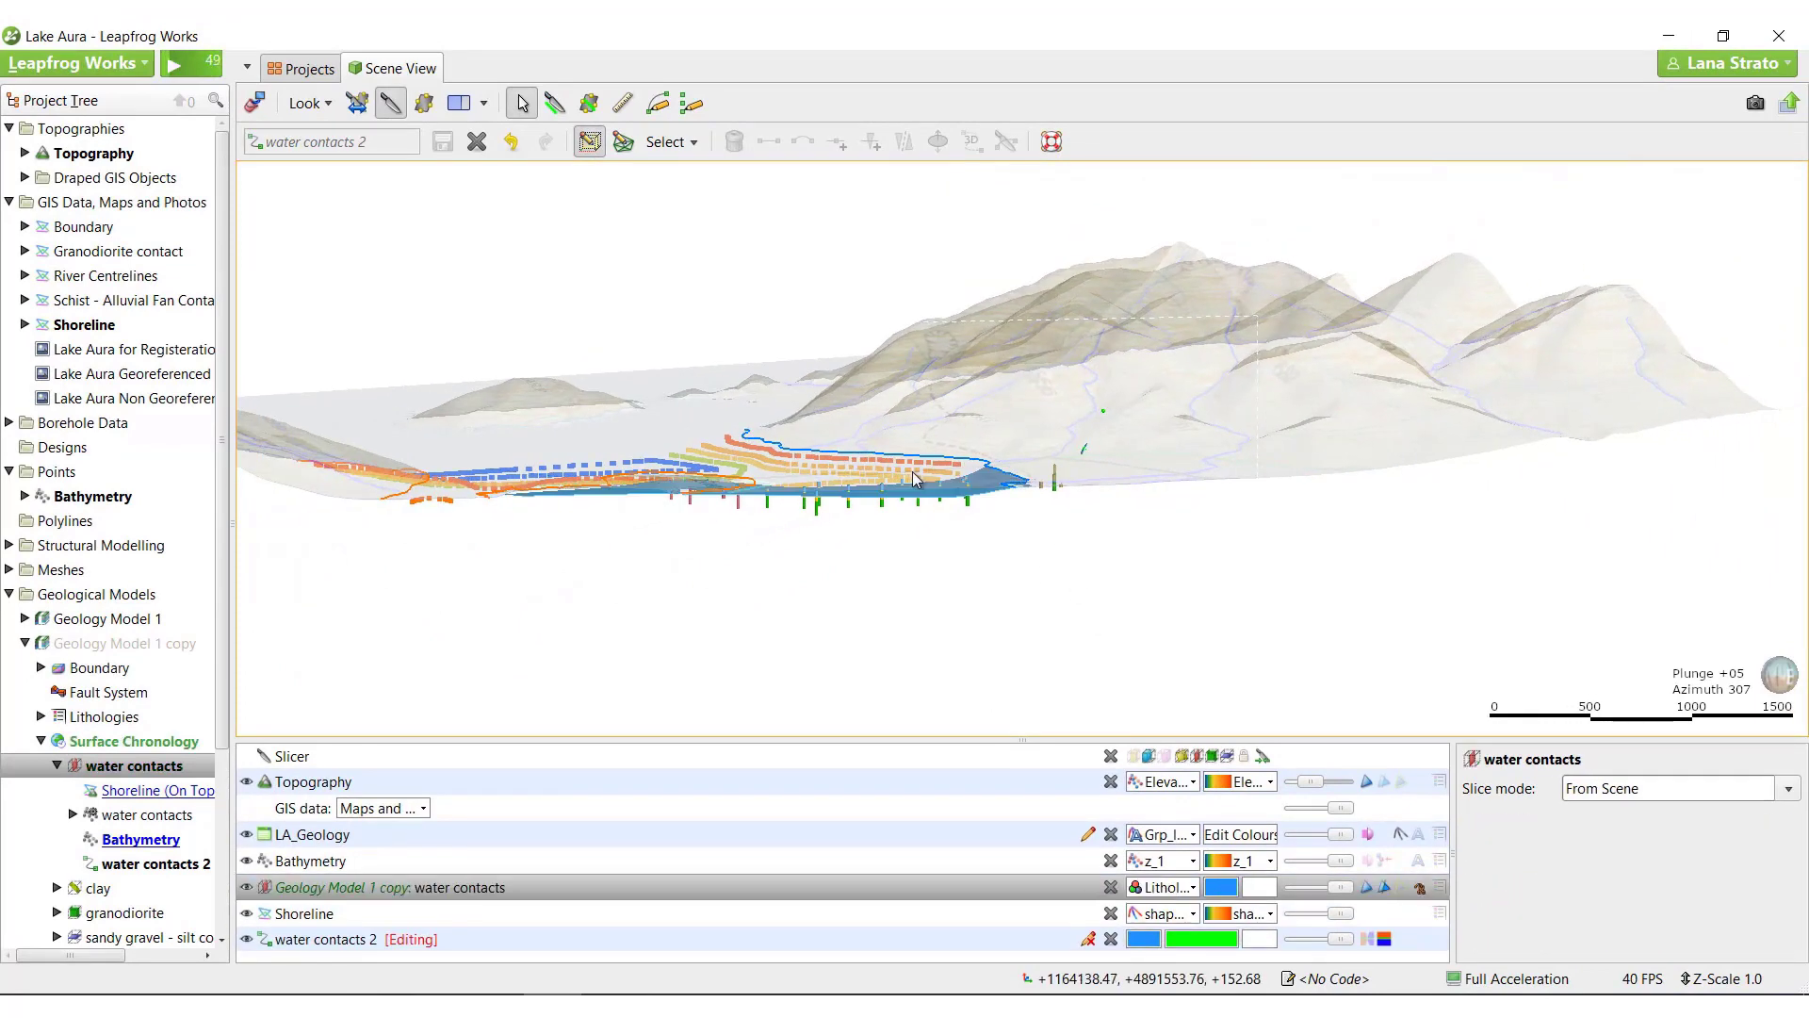
left_click_drag(1073, 580, 1046, 552)
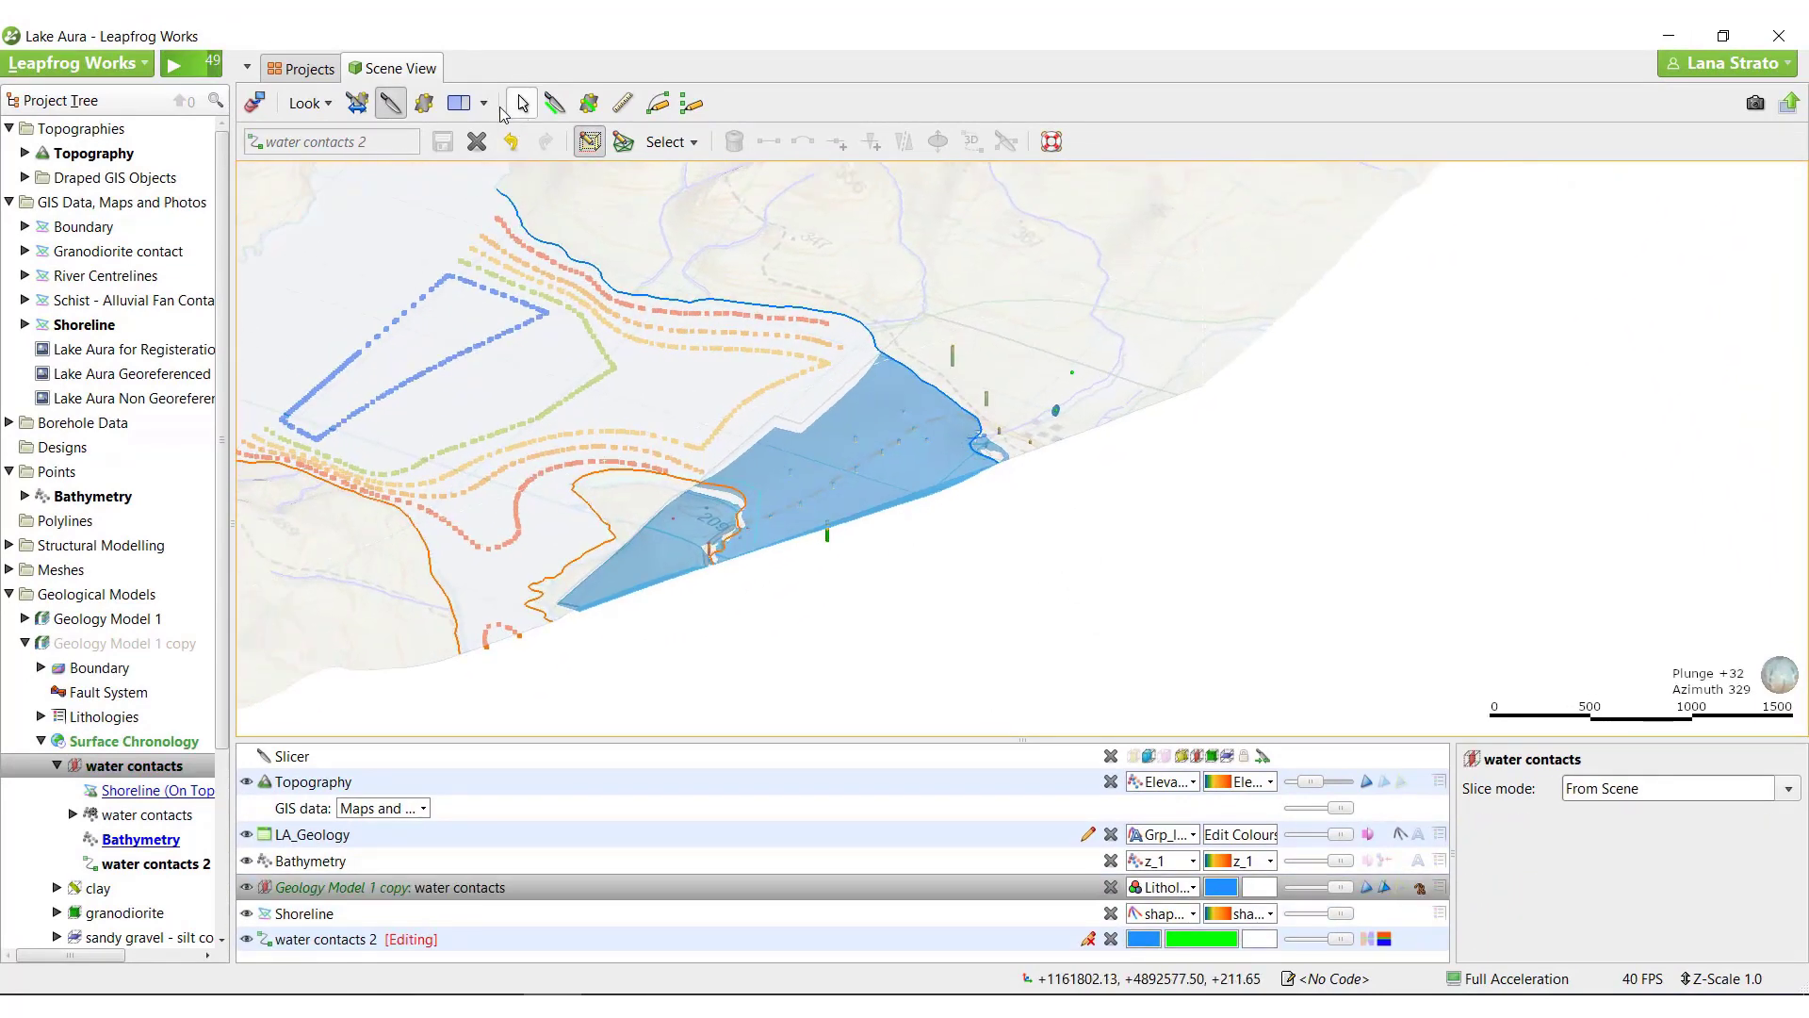
left_click(390, 104)
left_click_drag(1140, 460, 995, 443)
scroll(995, 444, "up", 5)
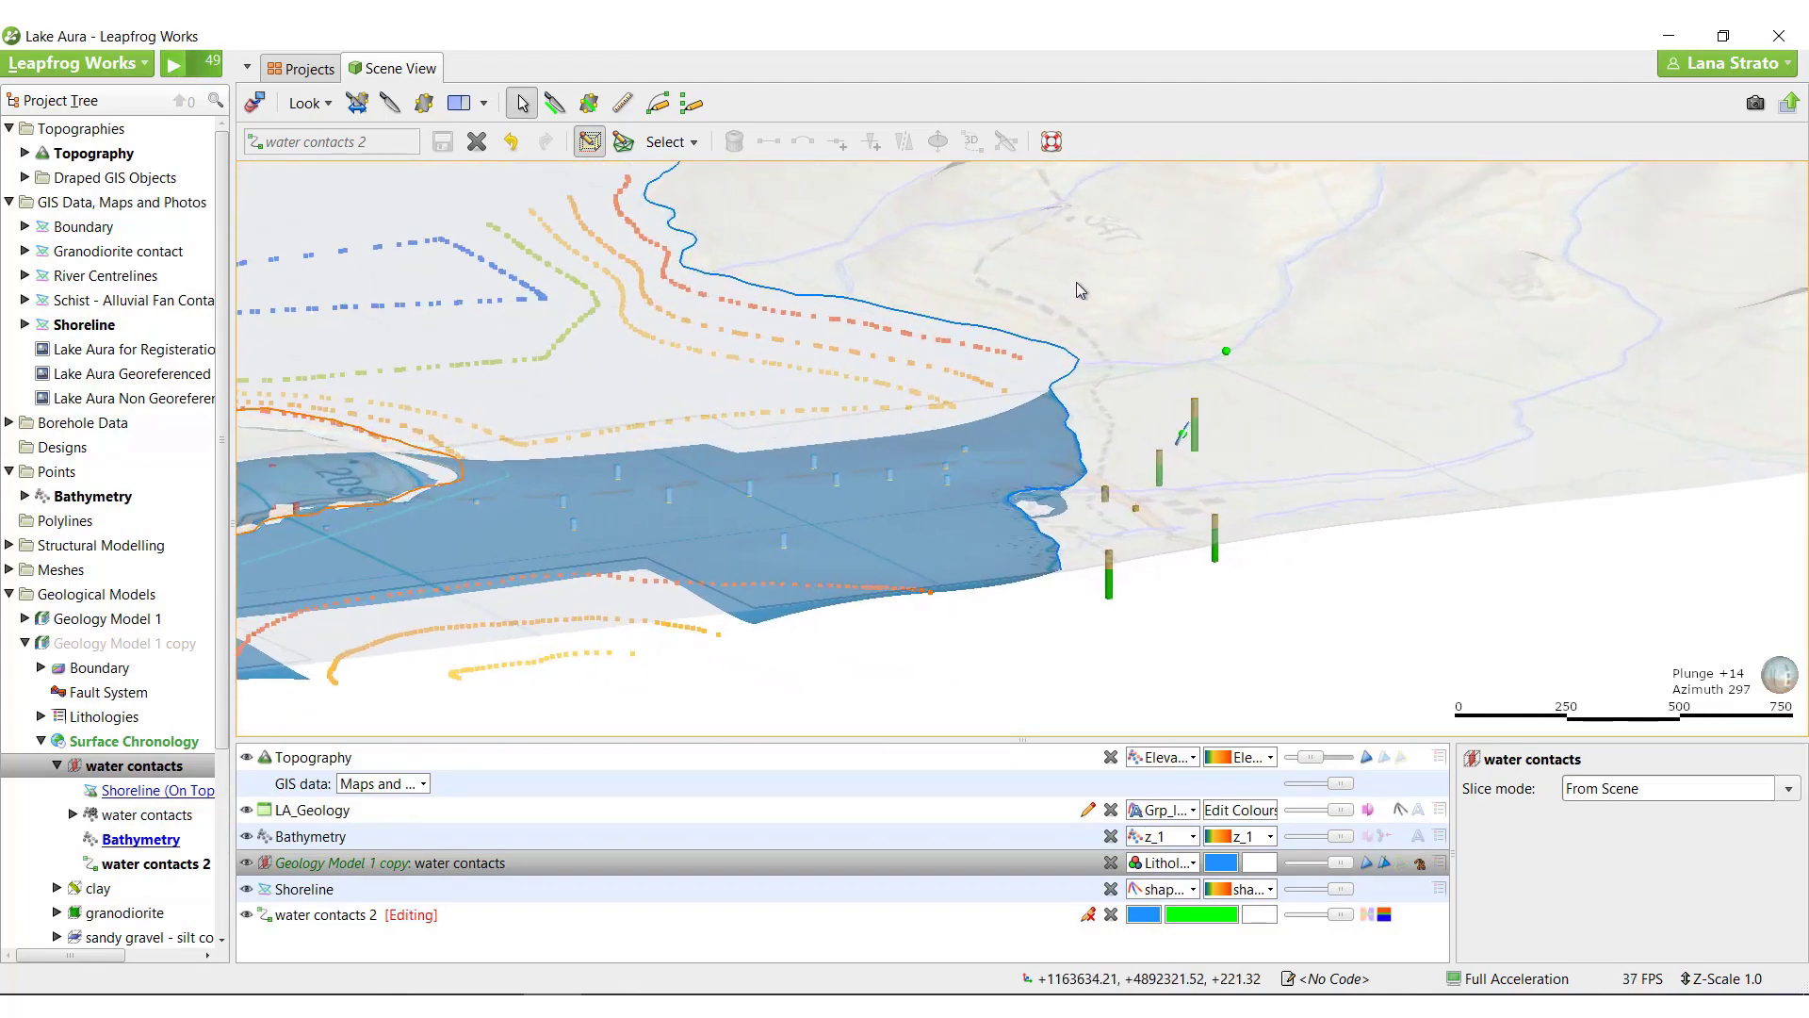
left_click_drag(1084, 233, 1094, 280)
scroll(942, 487, "down", 3)
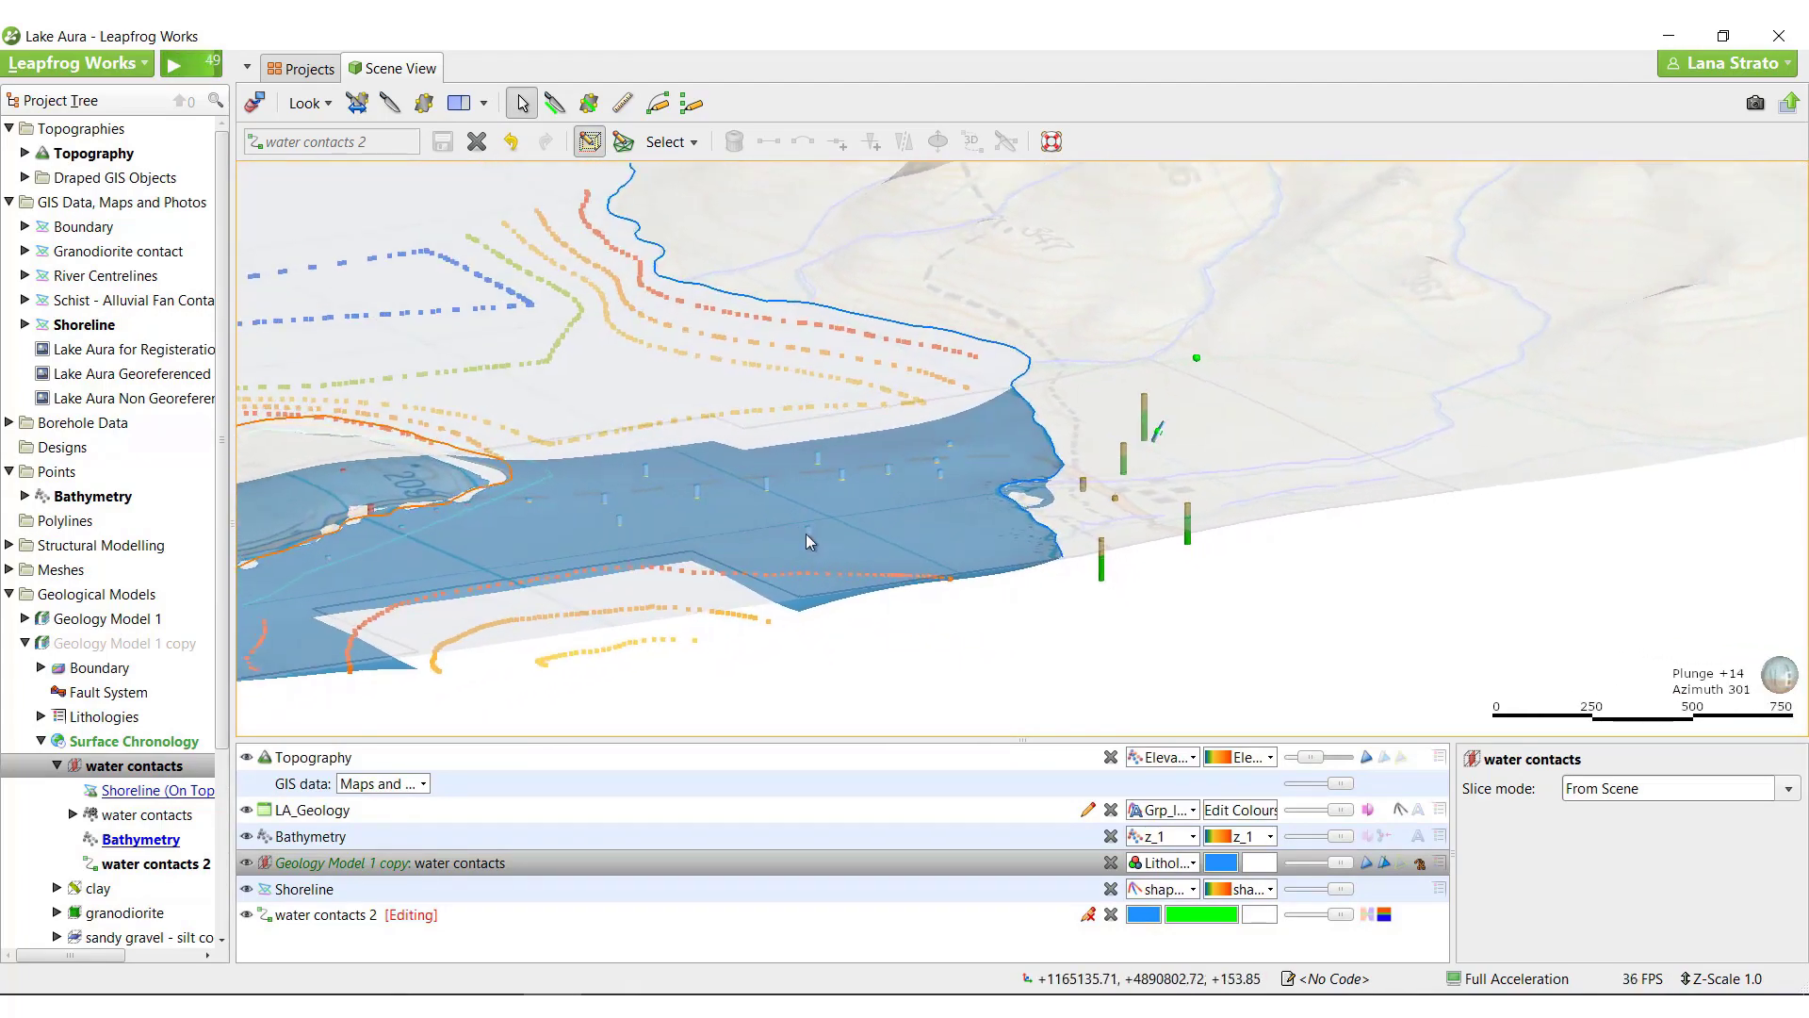
scroll(121, 819, "down", 3)
Add the model's water output volume to the scene and select it
left_click(42, 766)
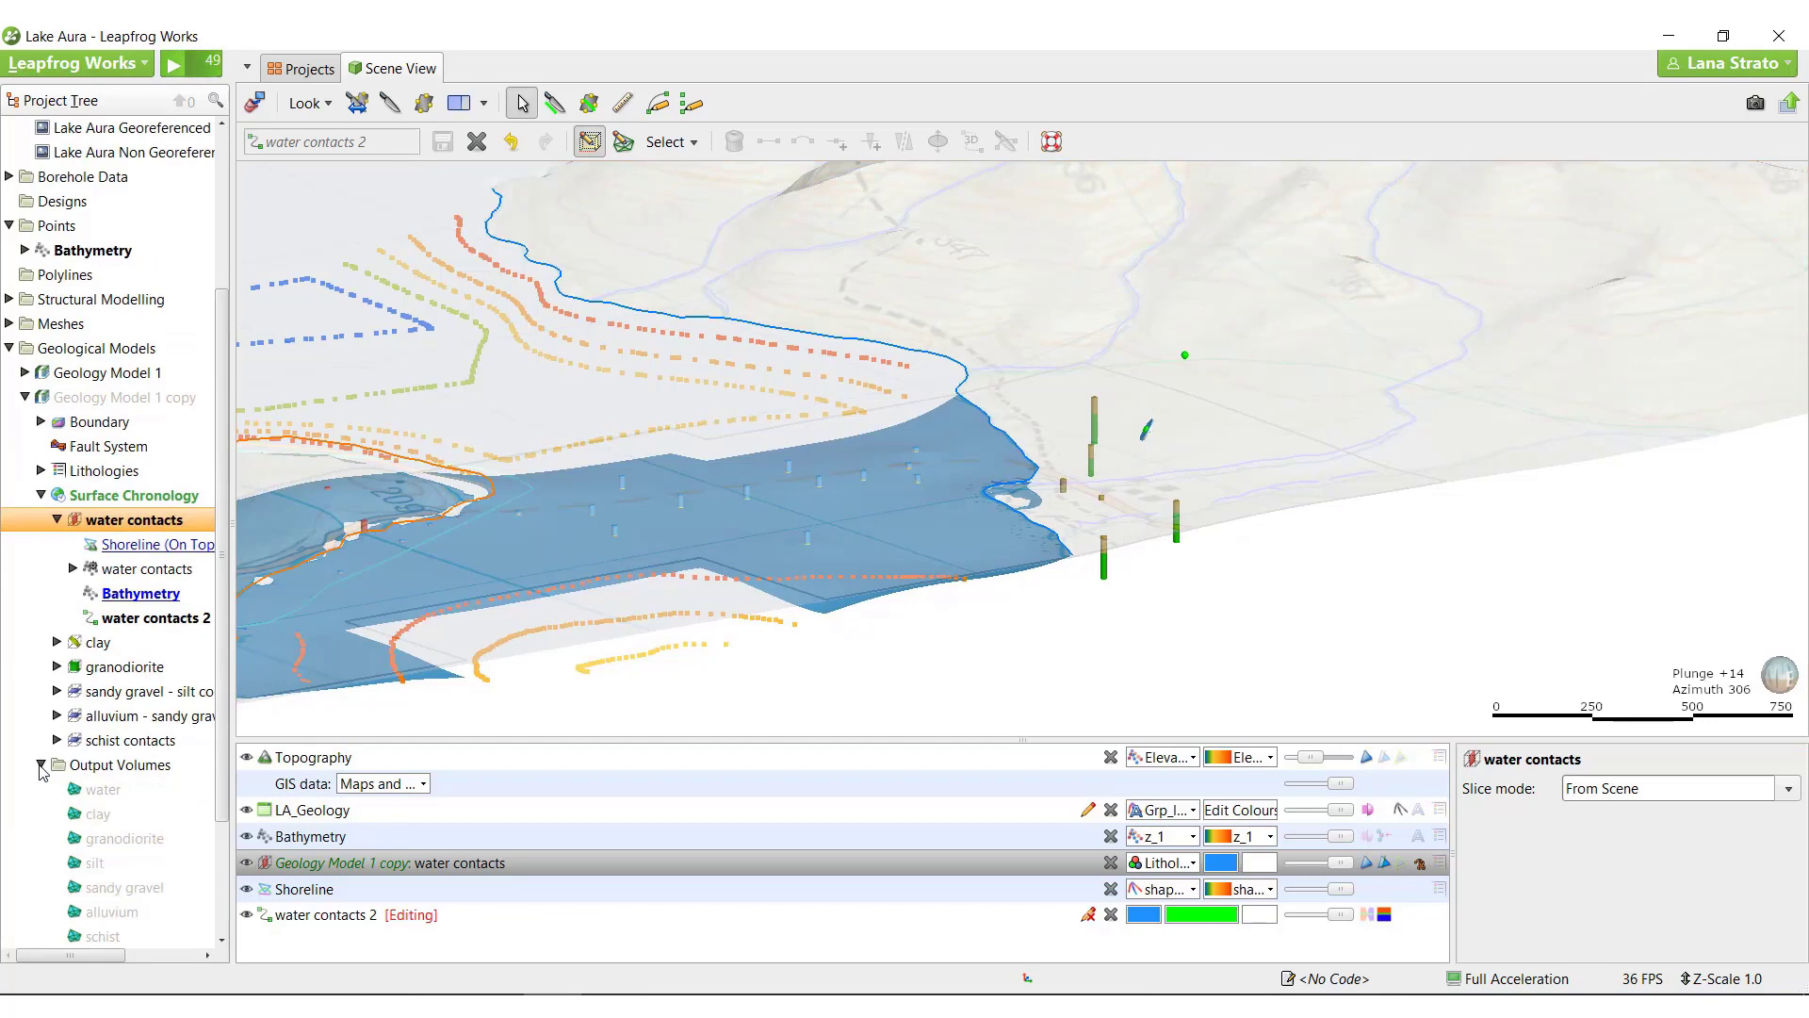
left_click_drag(104, 789, 754, 471)
left_click_drag(943, 472, 1181, 689)
left_click(329, 854)
left_click(390, 103)
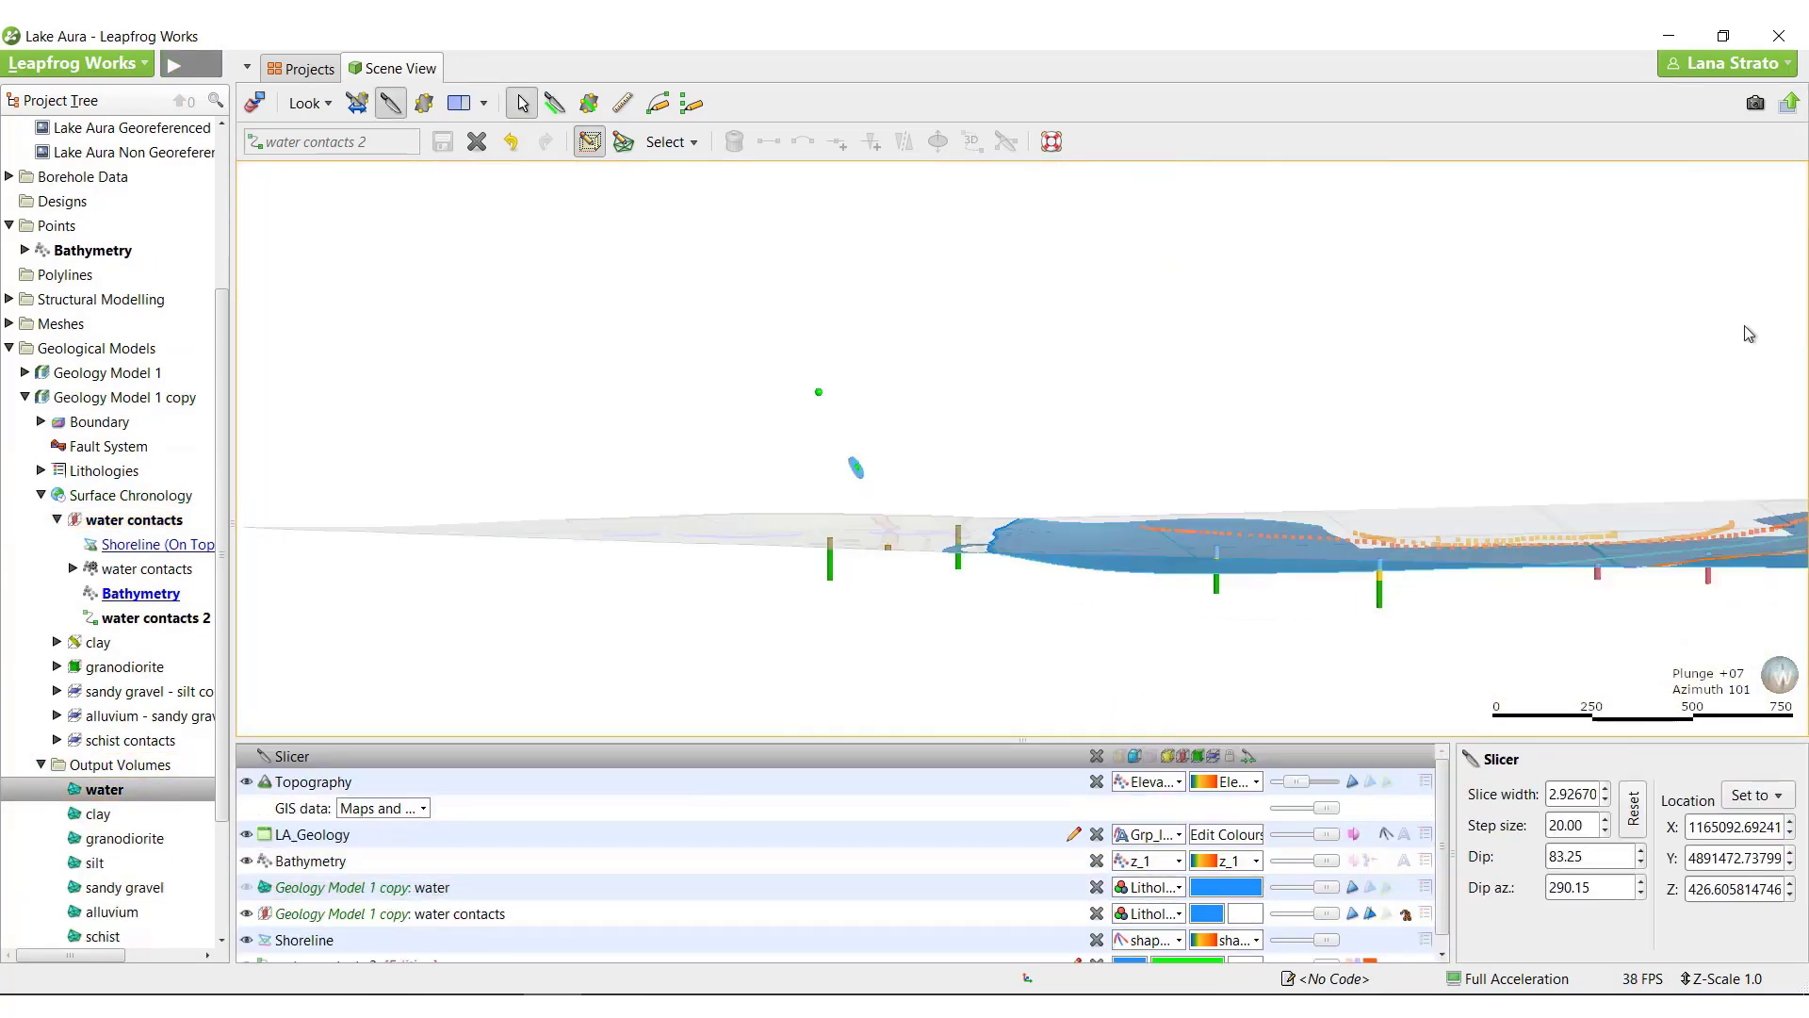
Turn the slicer back on and switch to drawing points in plan view
left_click(690, 103)
key("d")
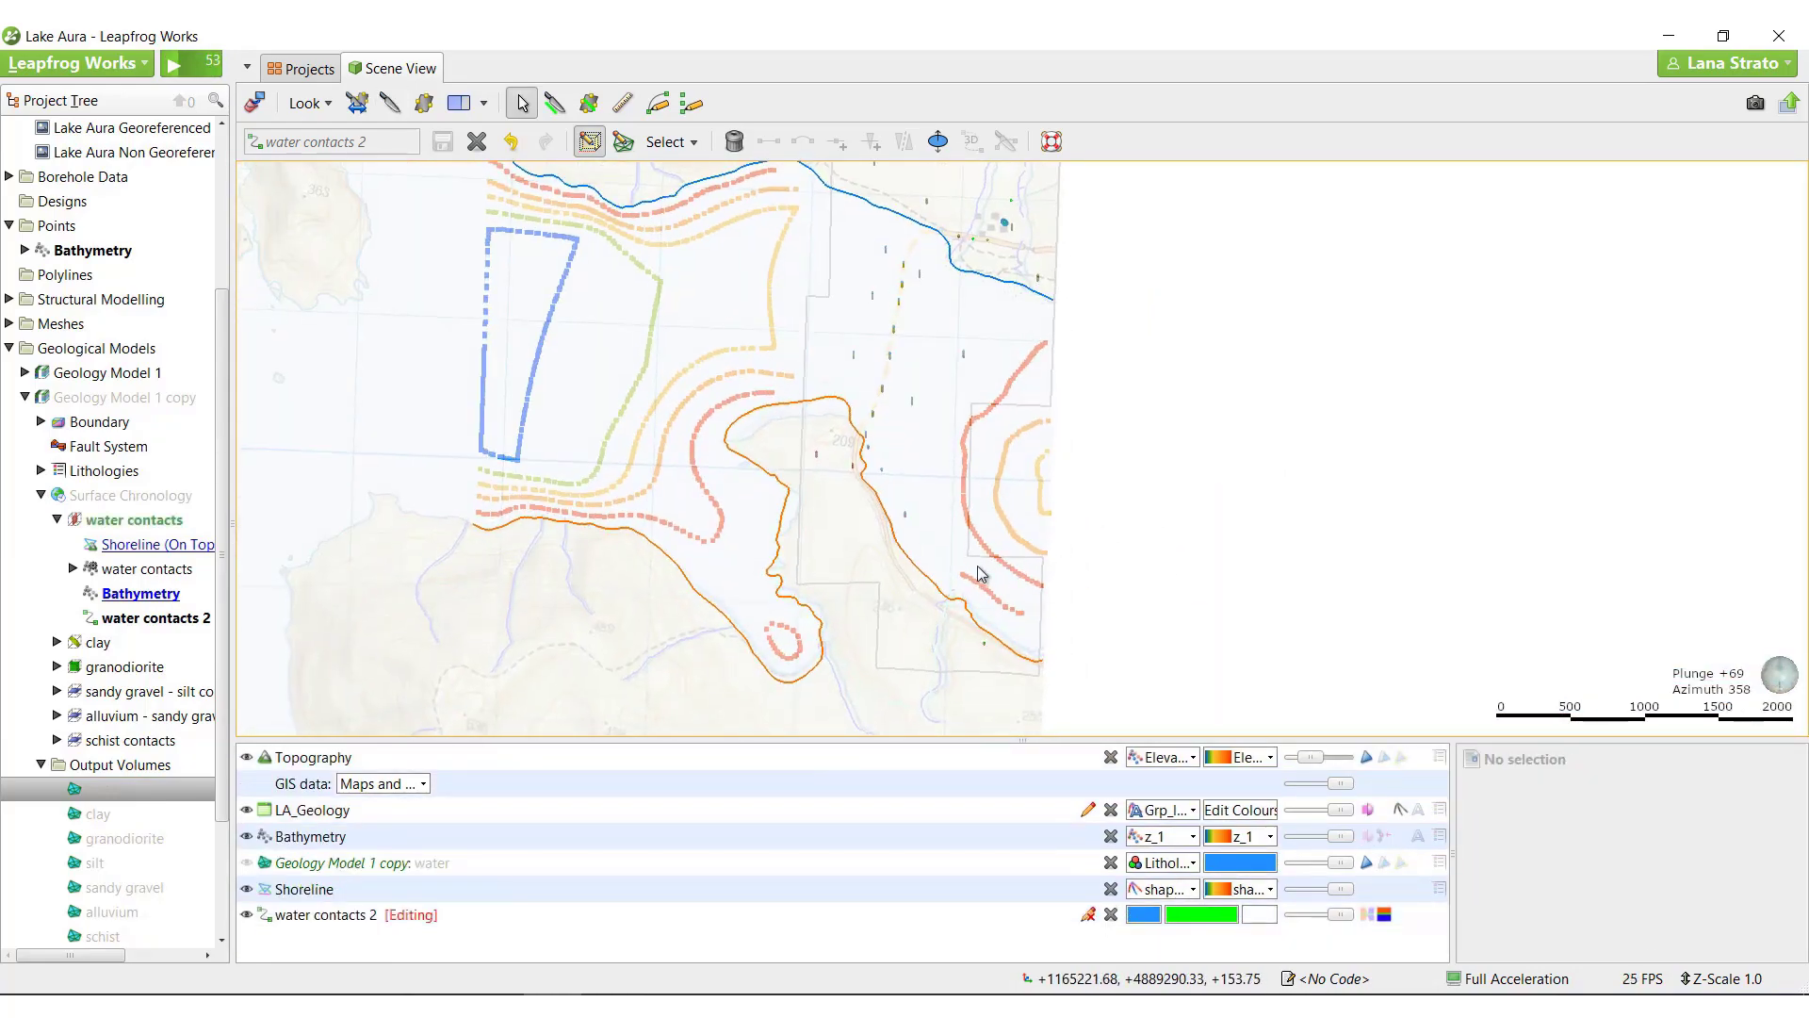
key("s")
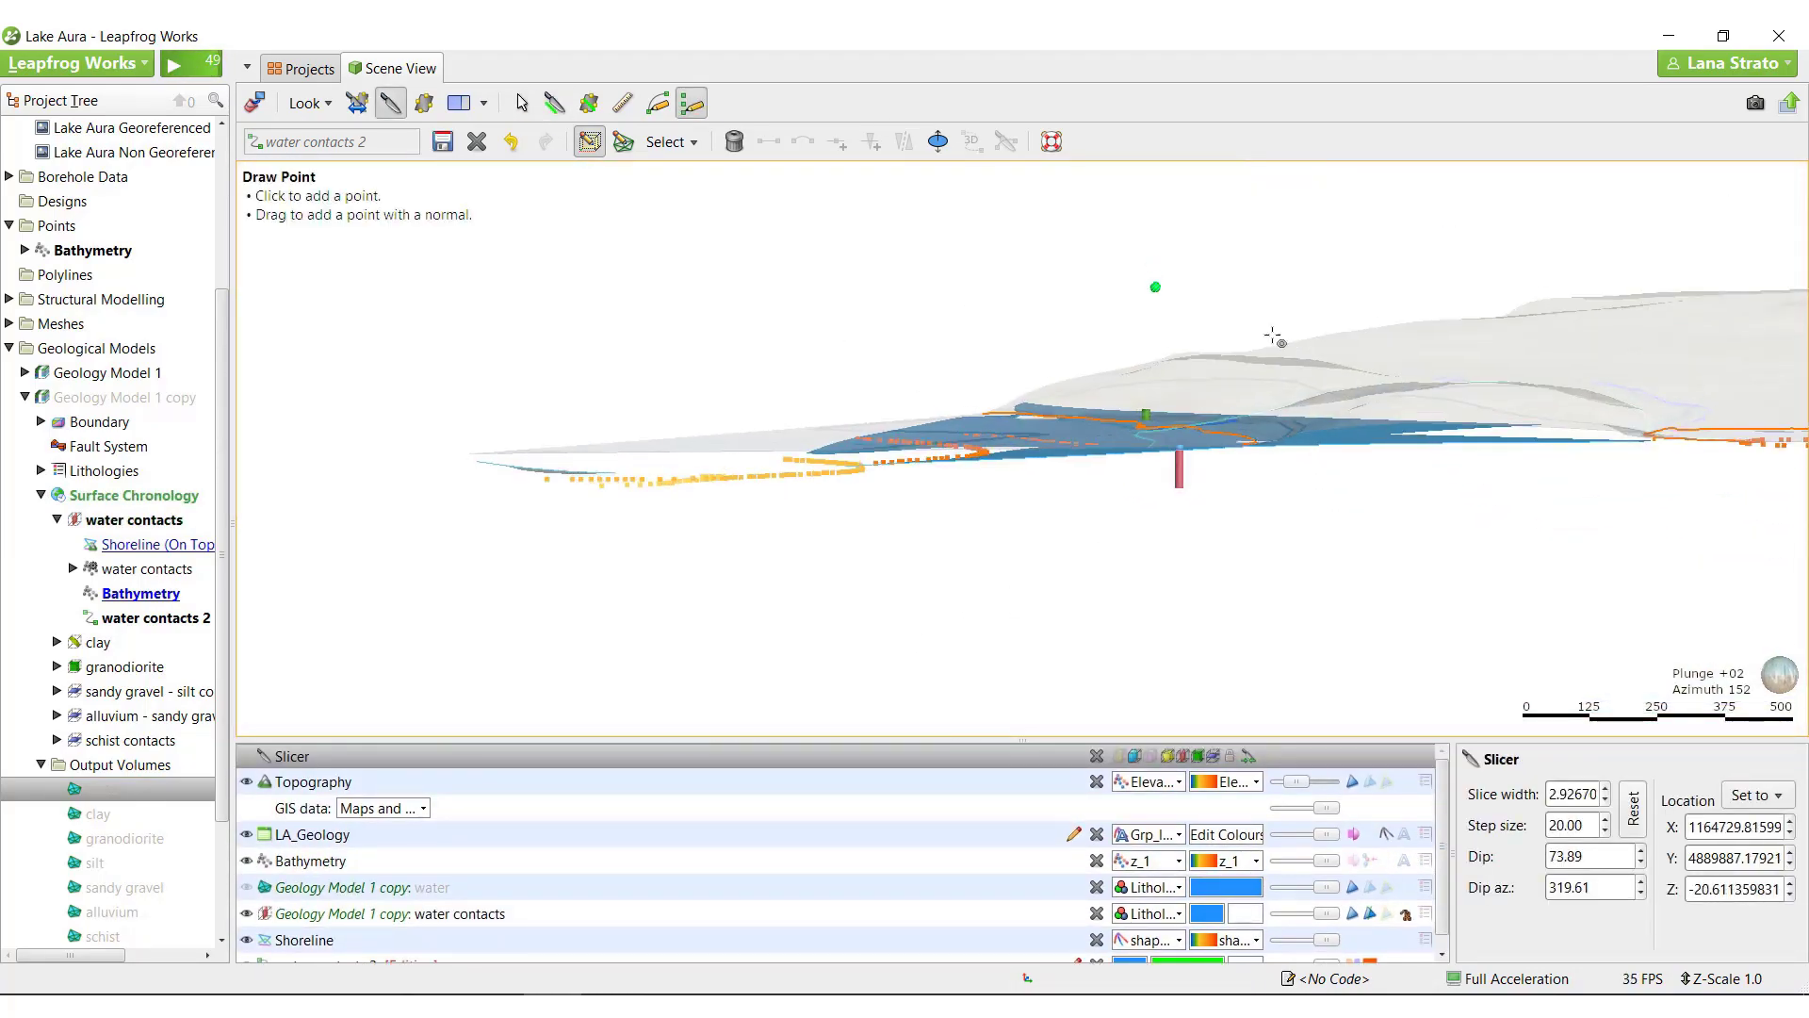
left_click(519, 104)
key("d")
key("s")
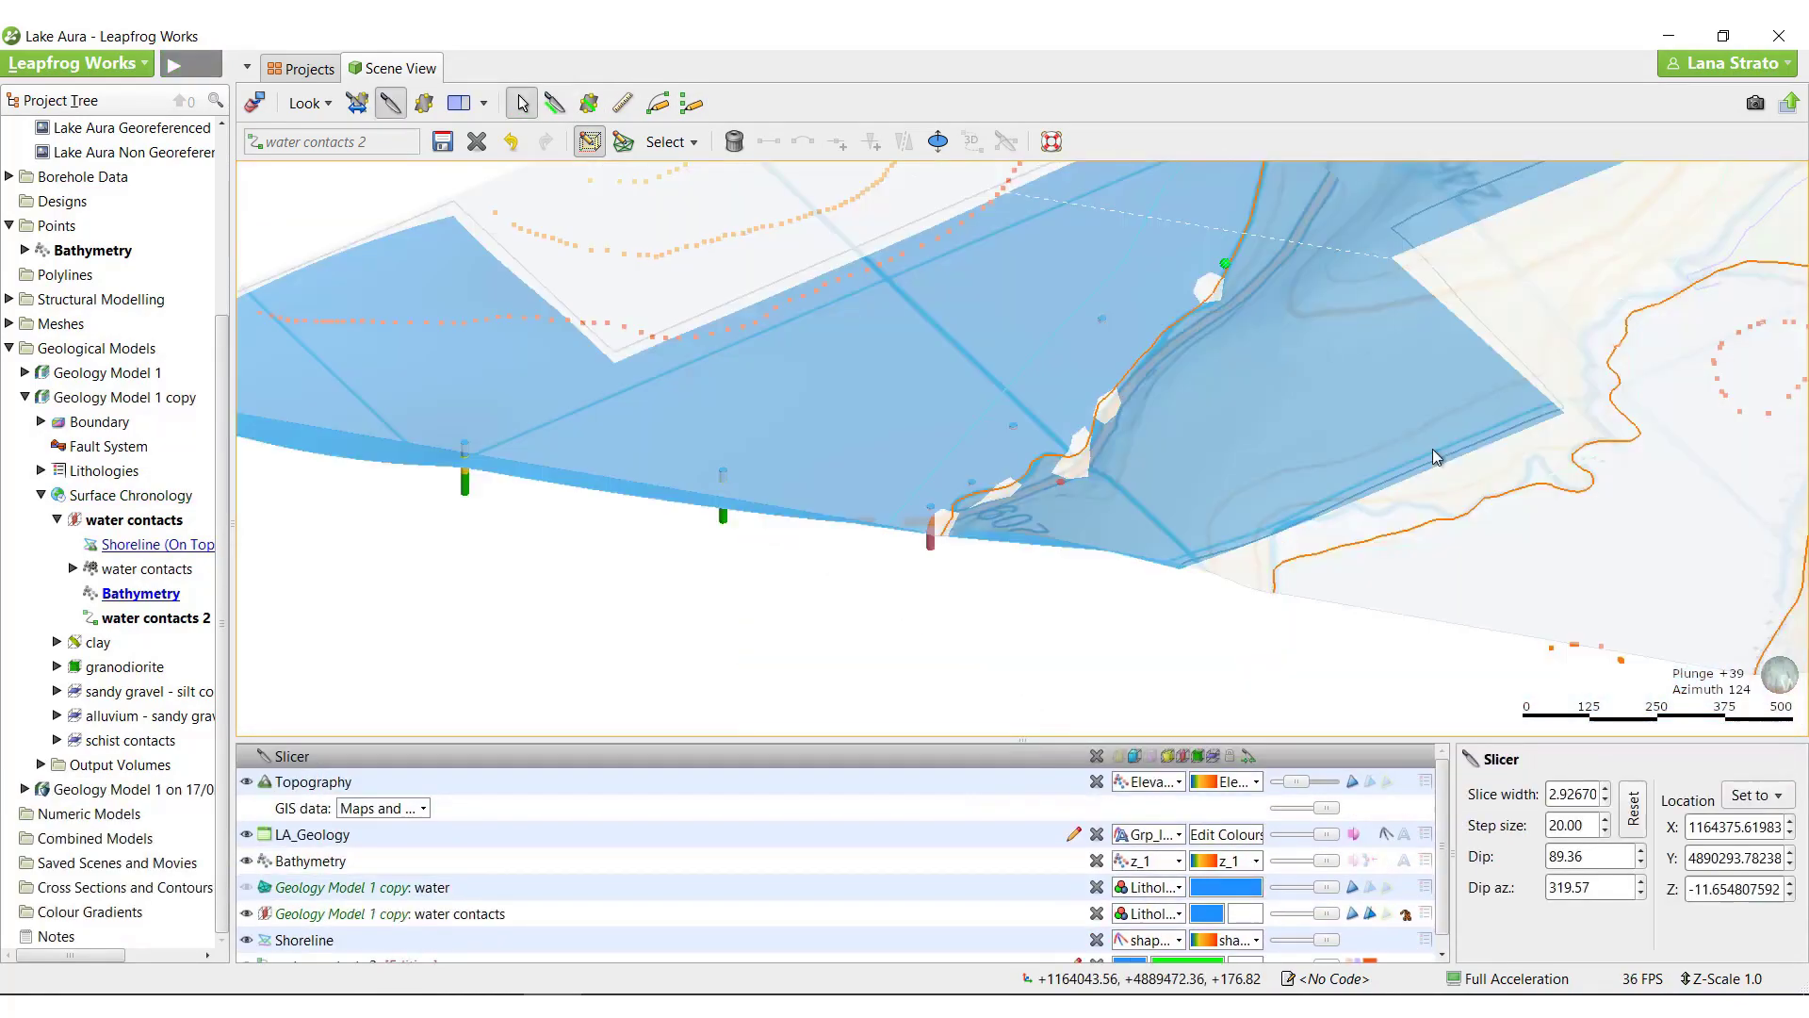
key("d")
key("ctrl+s")
key("d")
Add a shoreline contact point with a normal, adjust its orientation, and save
mouse_move(869, 494)
left_mouse_down()
mouse_move(760, 375)
mouse_move(279, 356)
left_mouse_up()
key("d")
key("slash")
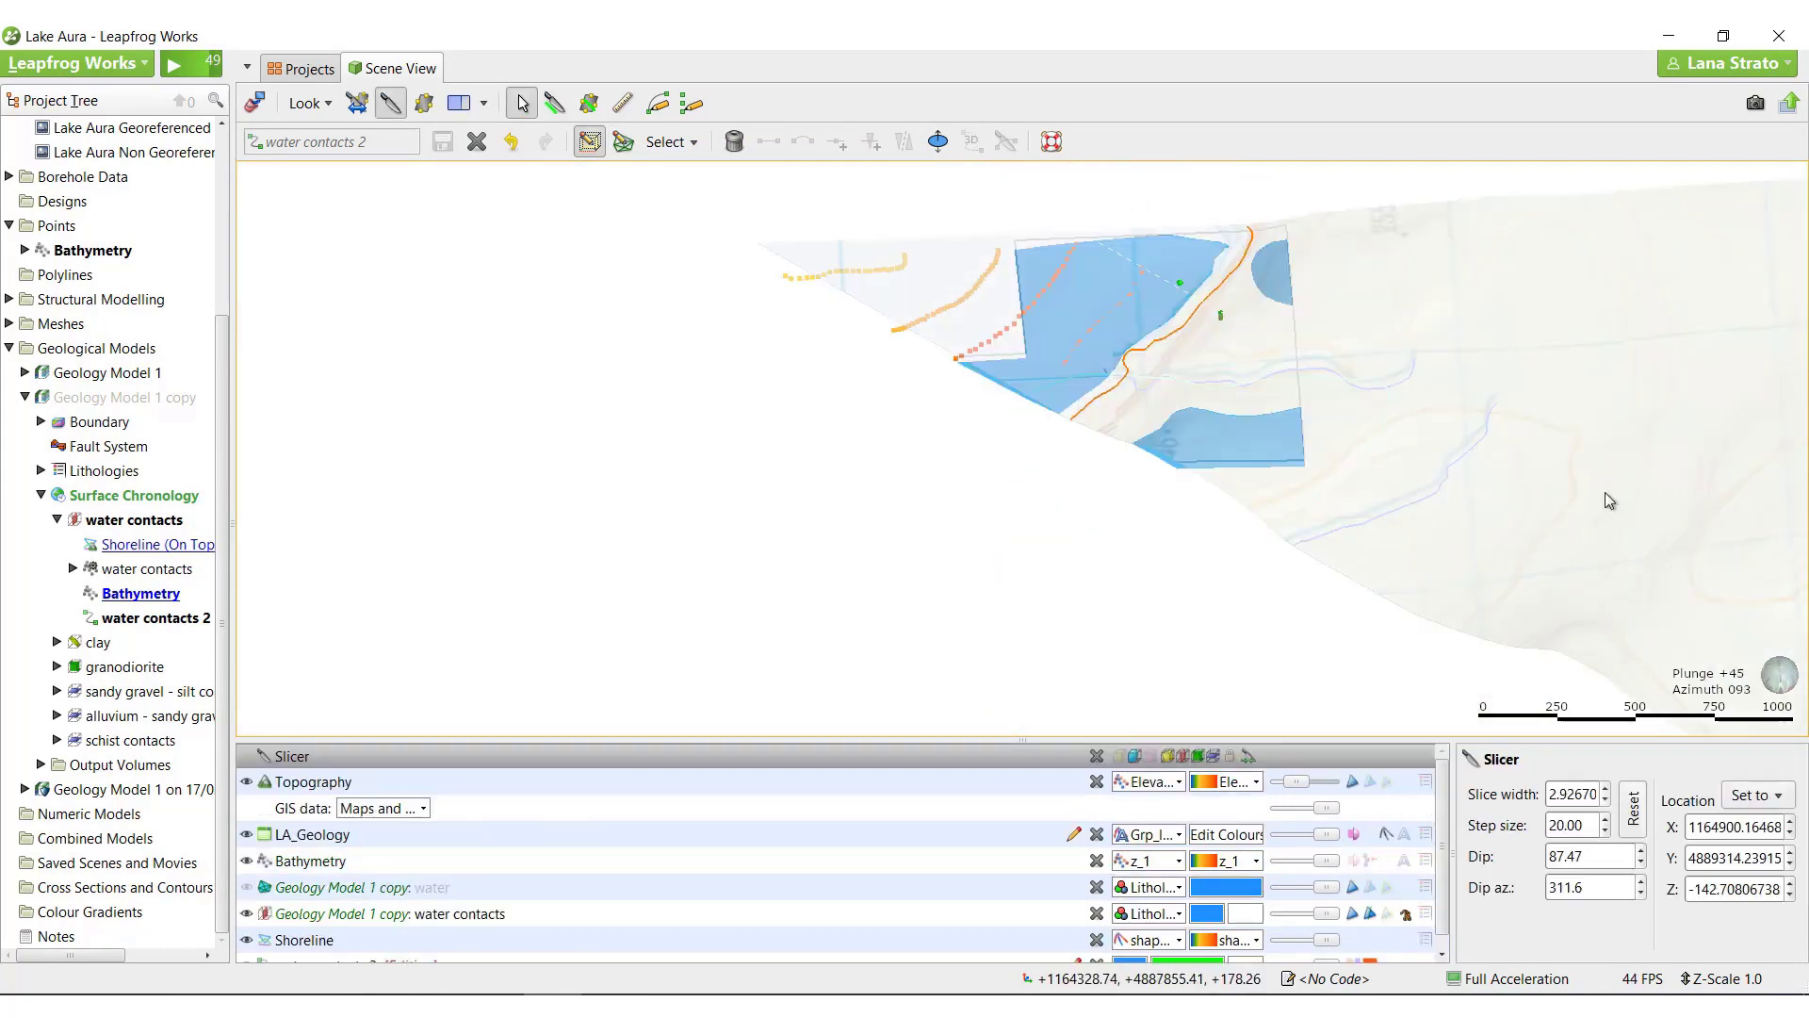
mouse_move(1648, 456)
left_mouse_down()
mouse_move(1139, 247)
mouse_move(1192, 232)
left_mouse_up()
scroll(1178, 245, "up", 5)
key("d")
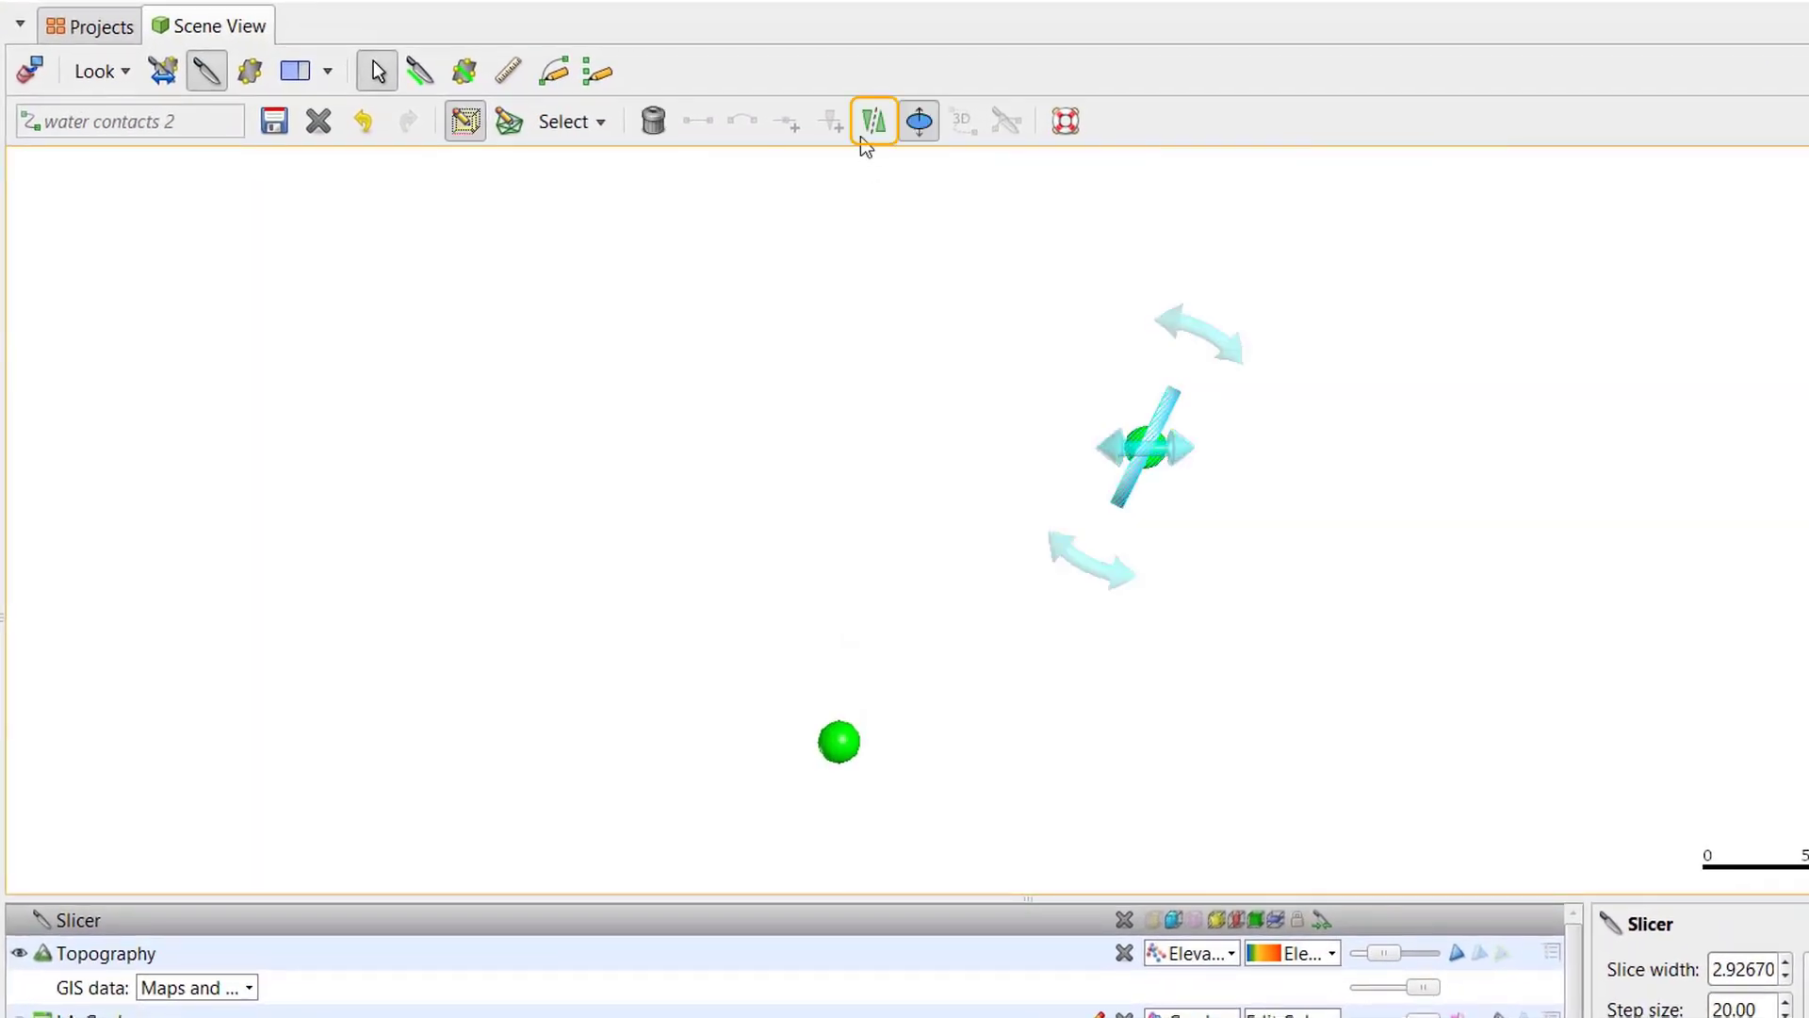
left_click(876, 126)
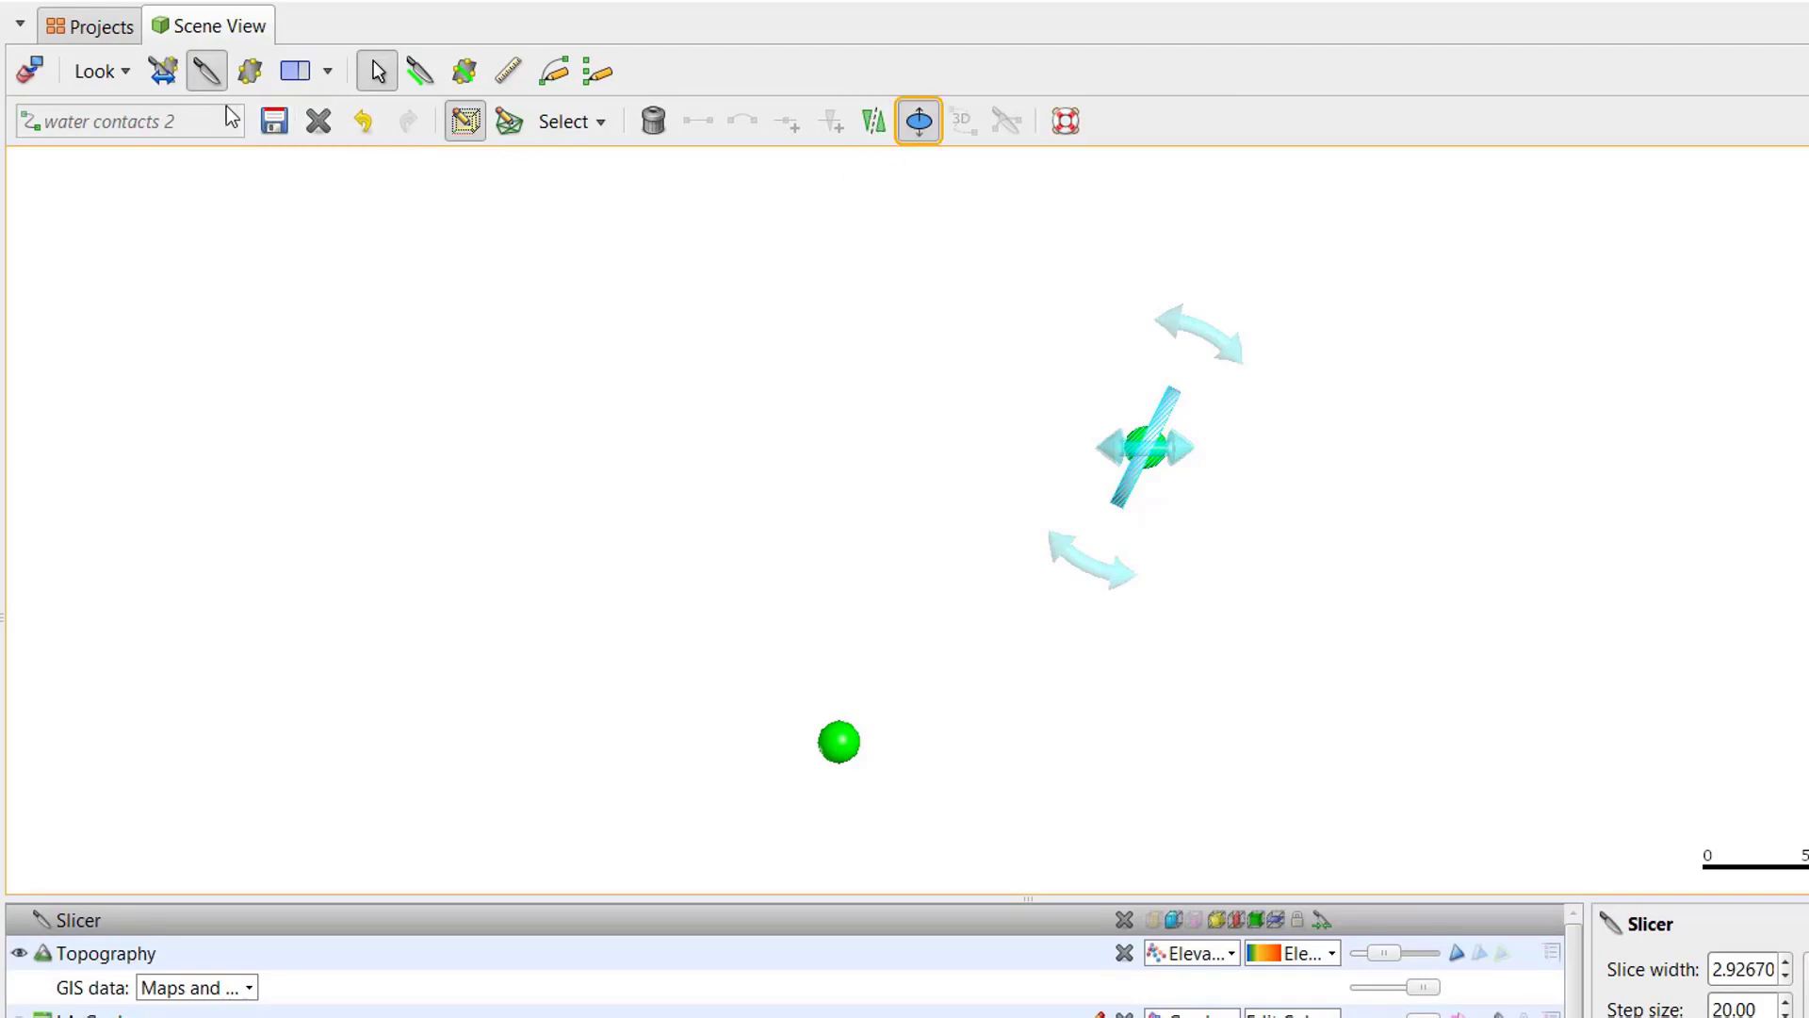
left_click(273, 122)
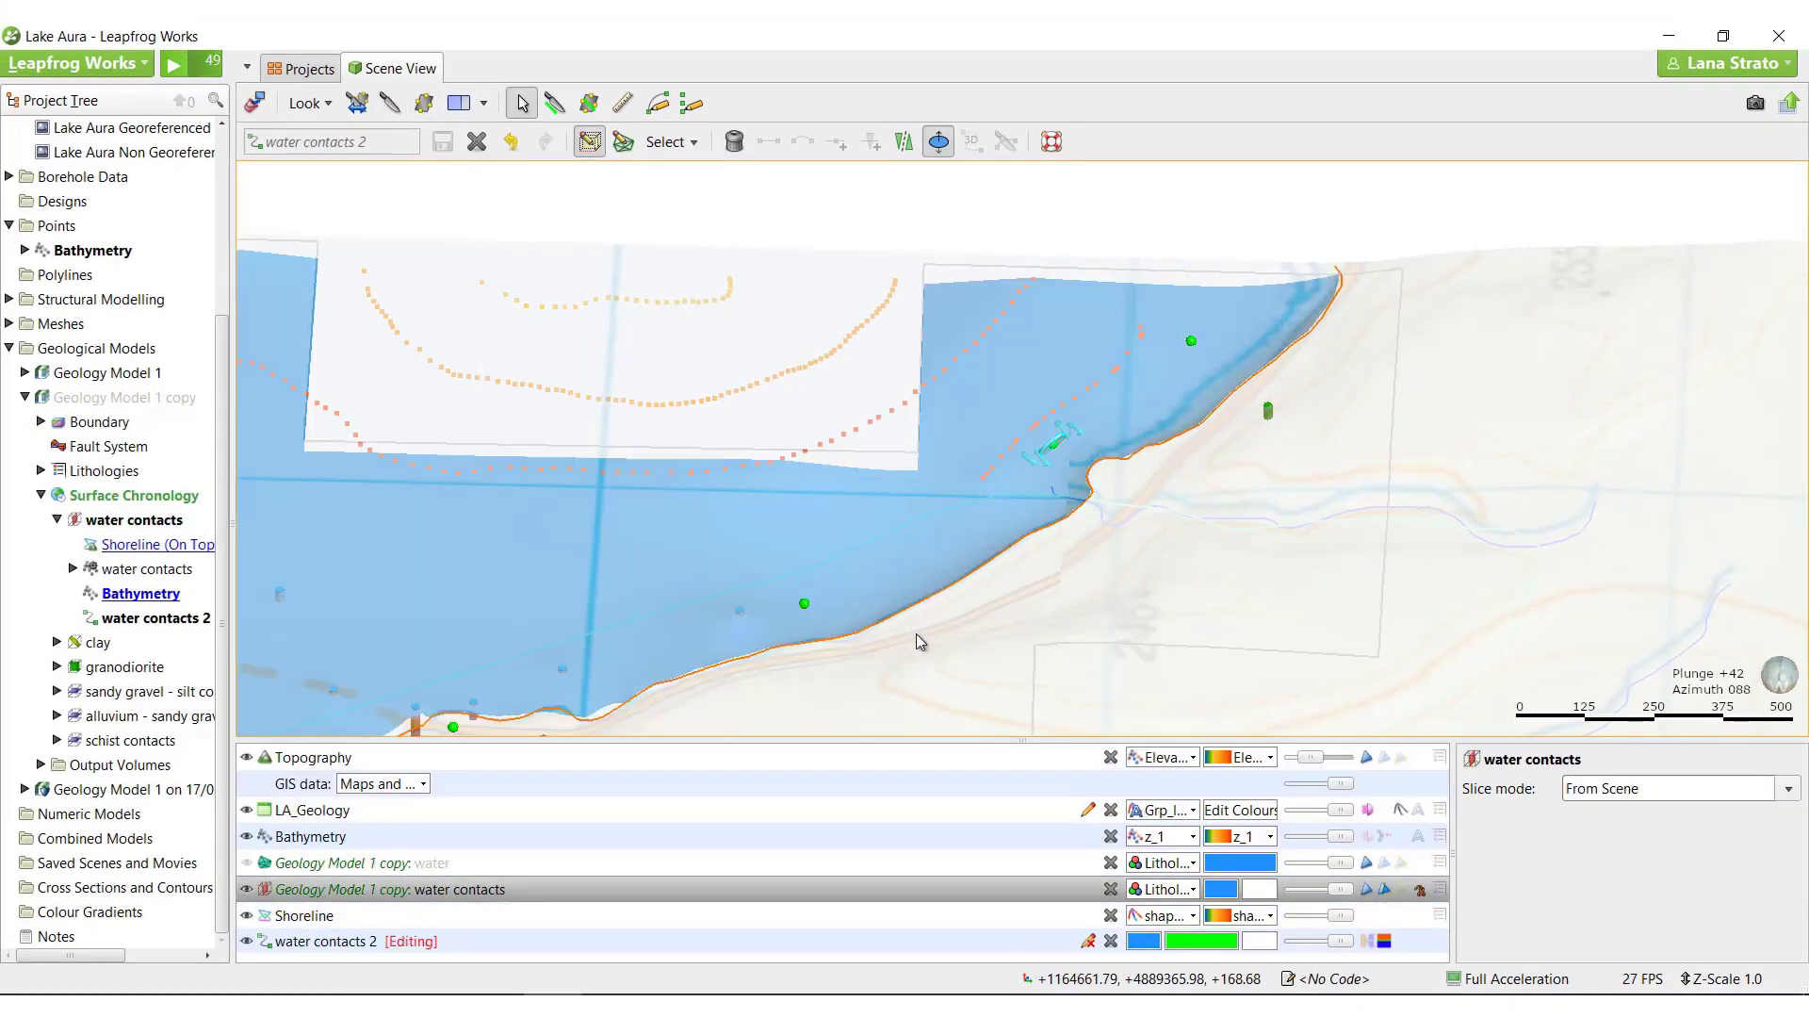
Pan, zoom and tilt around the lake, switching to plan view and back to oblique
mouse_move(924, 630)
right_mouse_down()
mouse_move(1304, 450)
mouse_move(1363, 504)
right_mouse_up()
right_click_drag(1202, 529, 1117, 441)
scroll(1093, 613, "down", 4)
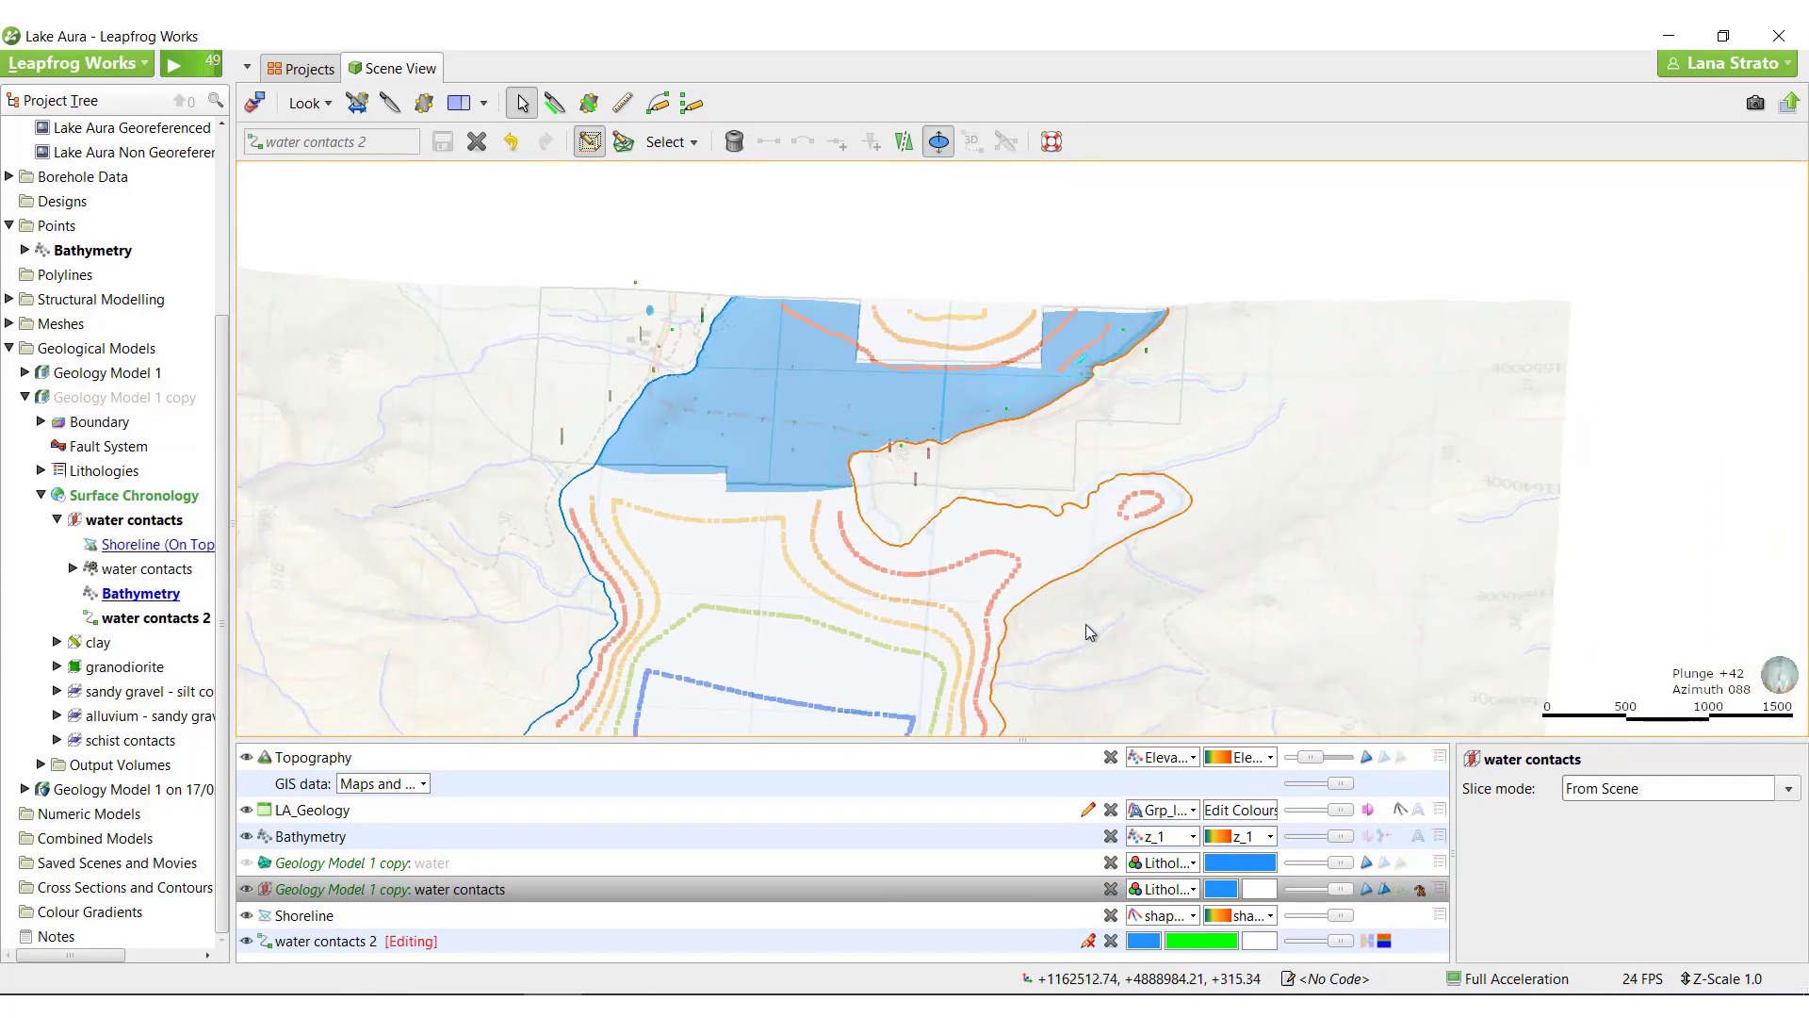
left_click_drag(1076, 385, 1116, 422)
key("d")
scroll(1268, 408, "down", 4)
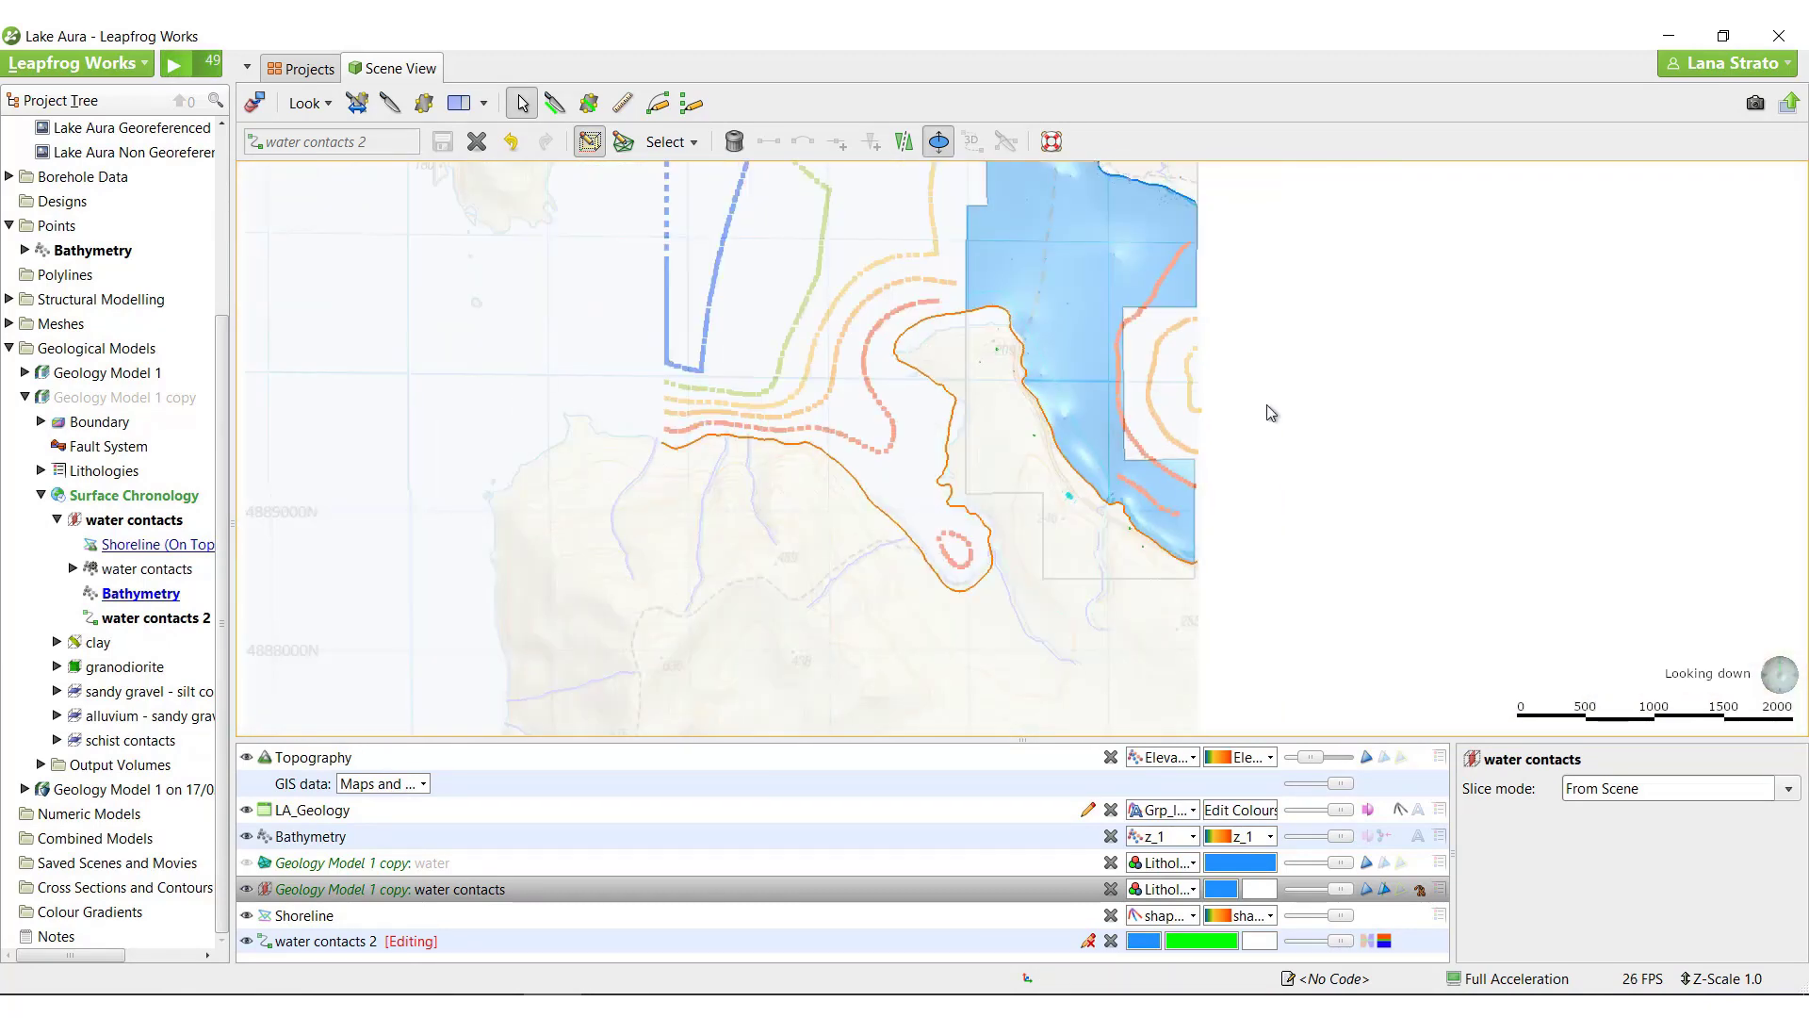
left_click_drag(1240, 485, 726, 337)
scroll(959, 528, "up", 5)
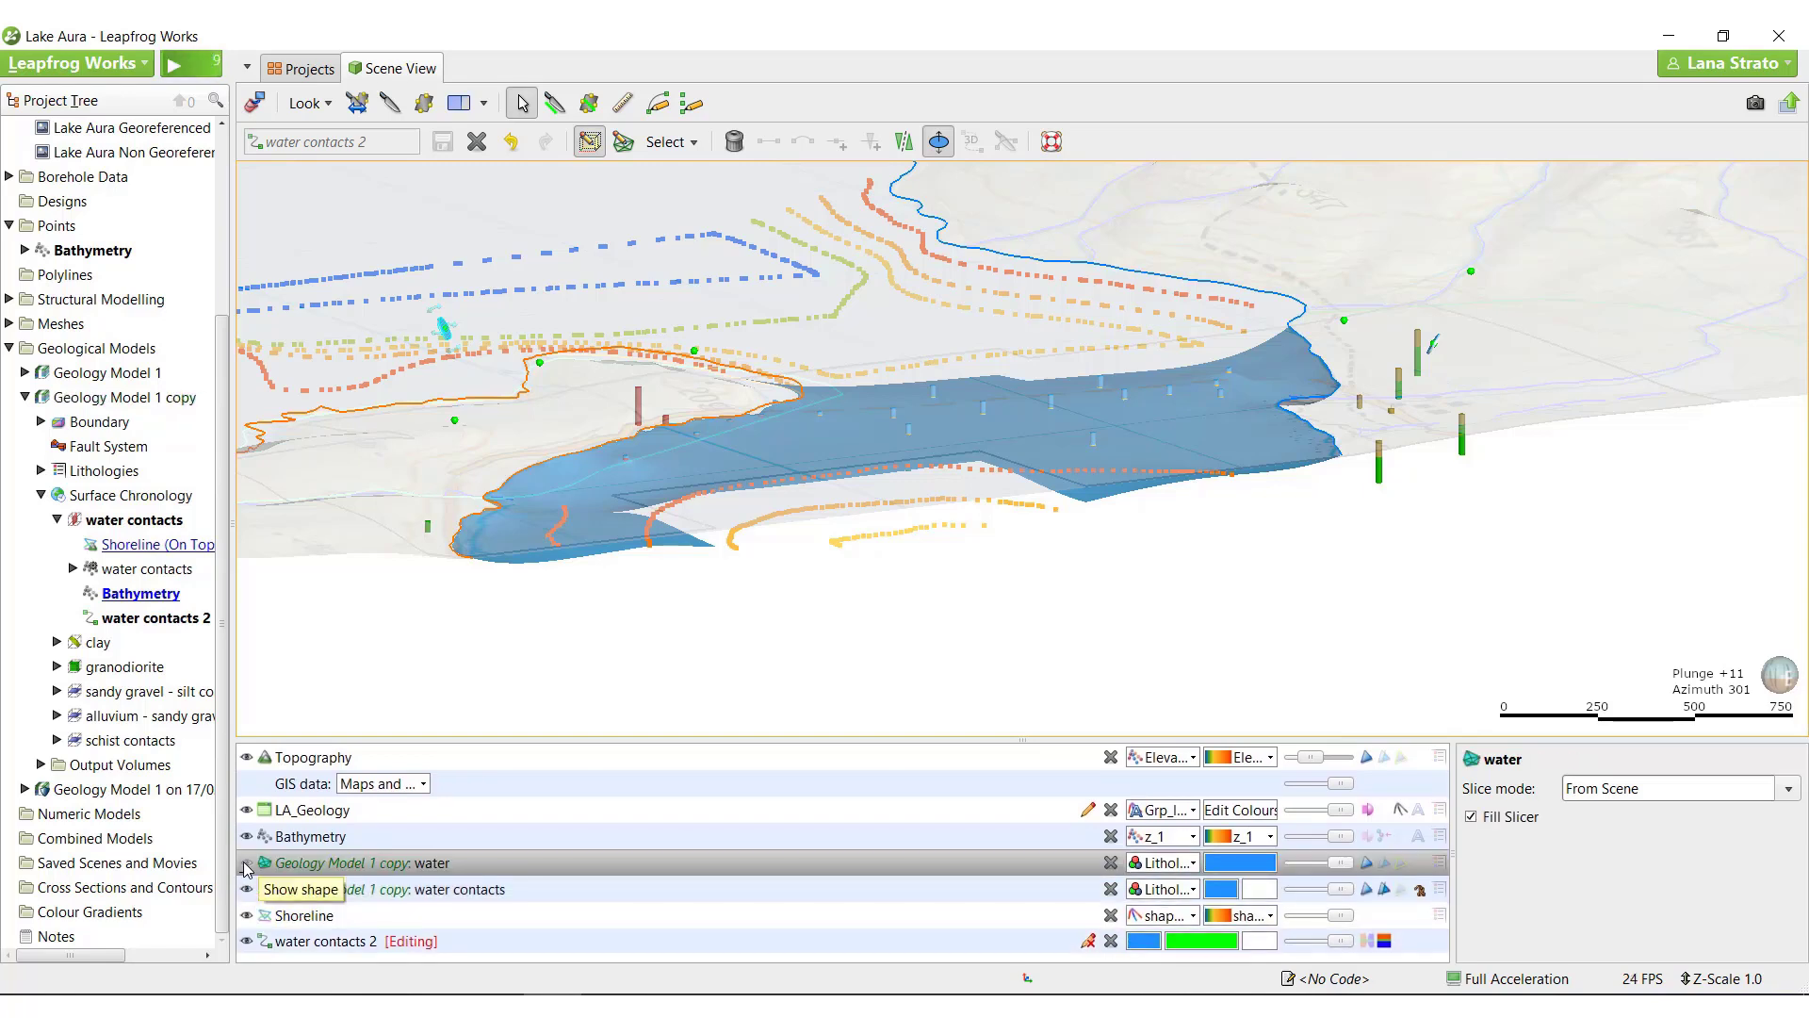
Hide the water contacts surface, inspect the water volume up close, and save the water contacts 2 edits
left_click(246, 888)
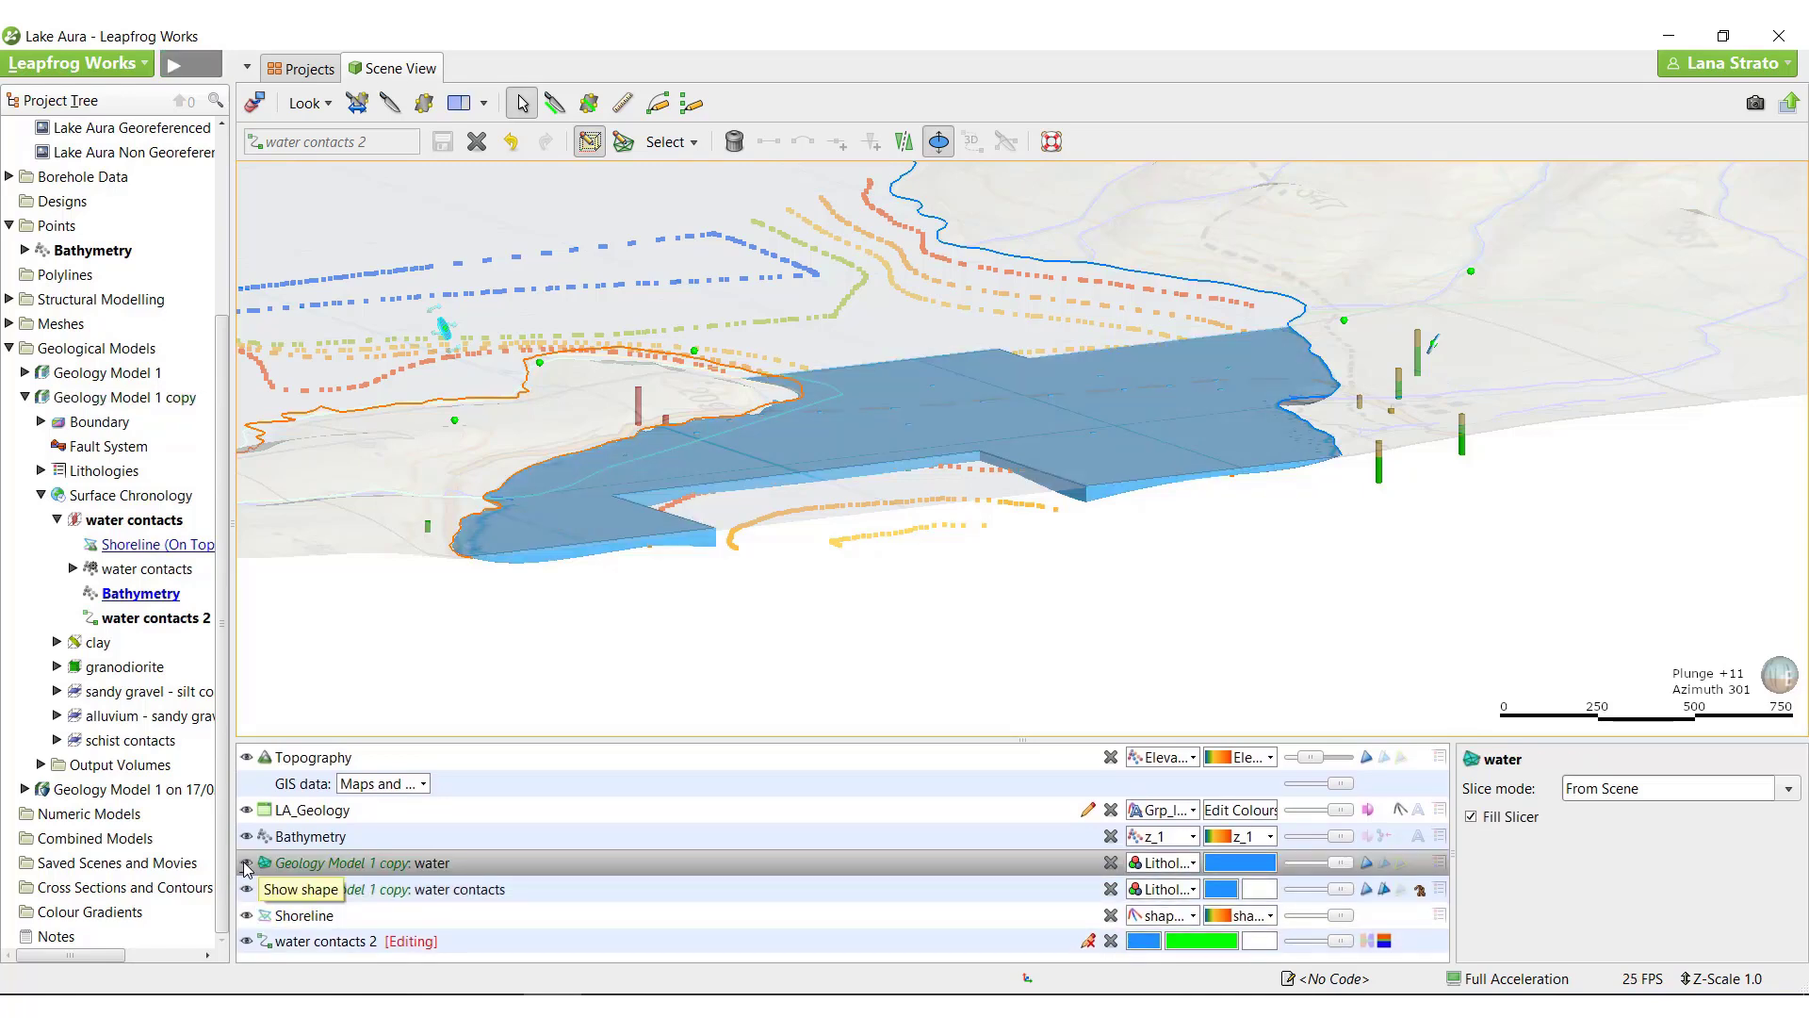
left_click(268, 890)
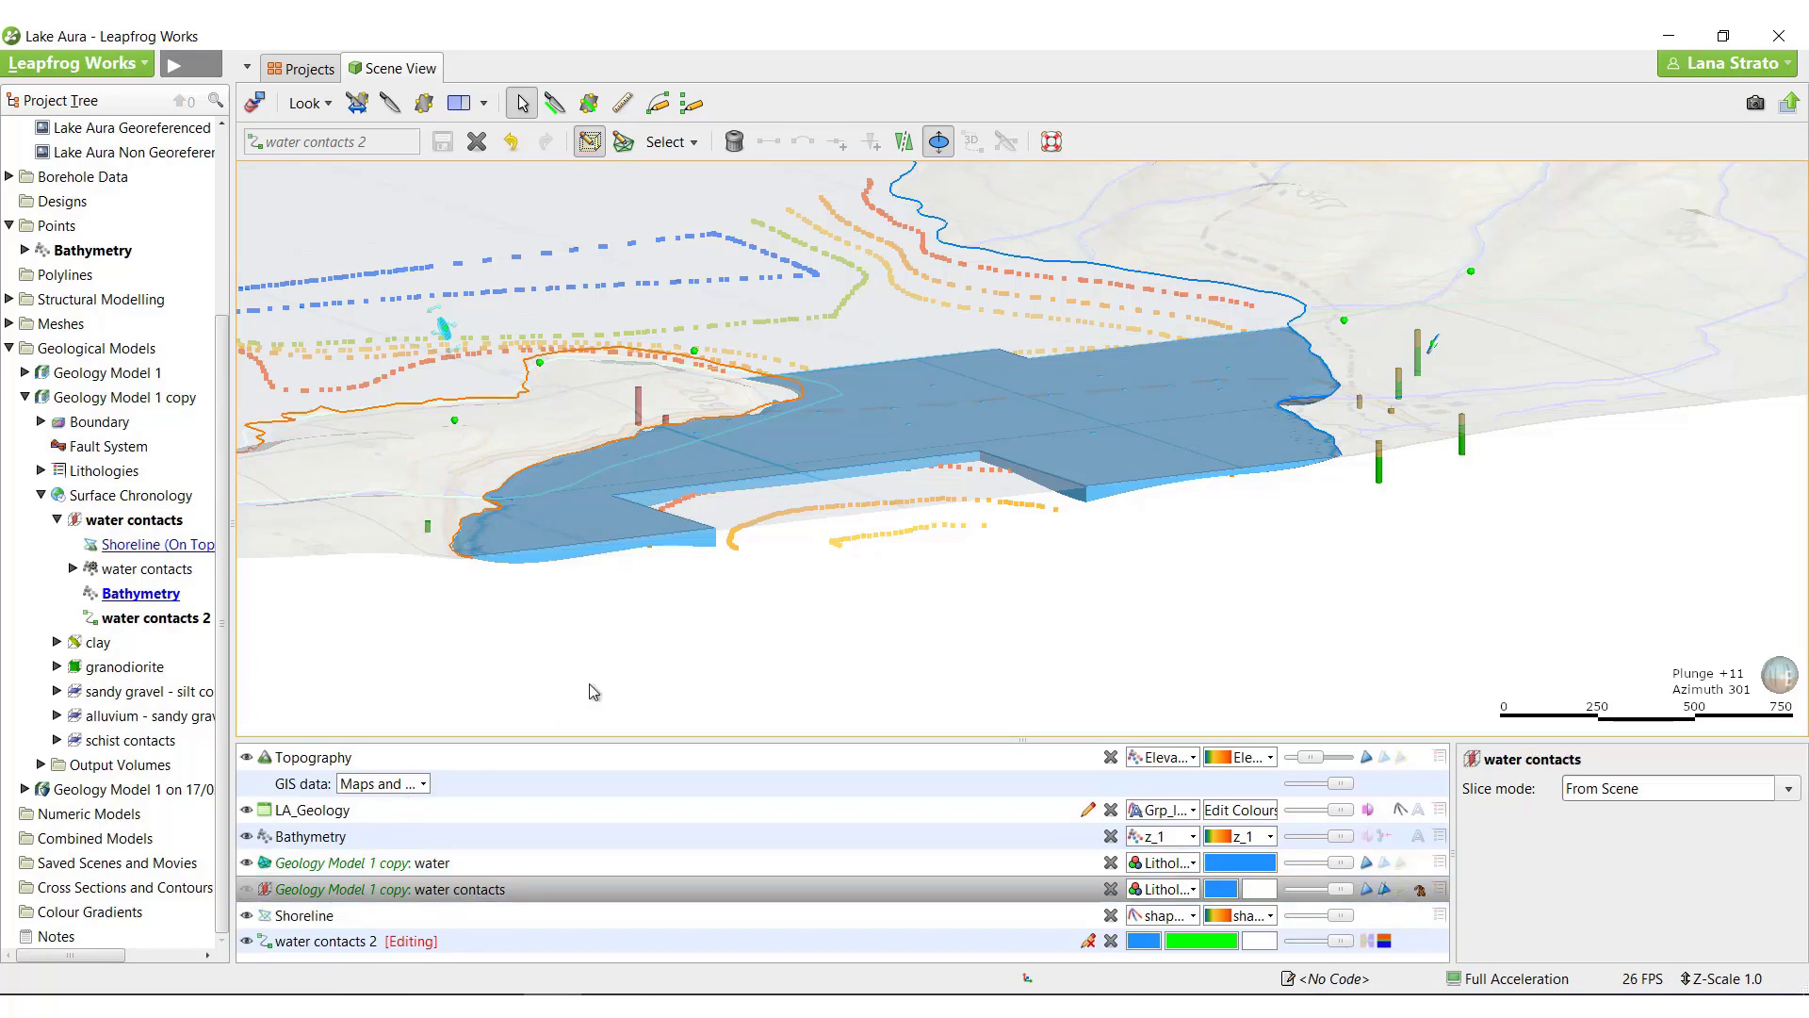
left_click_drag(754, 634, 663, 563)
scroll(807, 517, "up", 5)
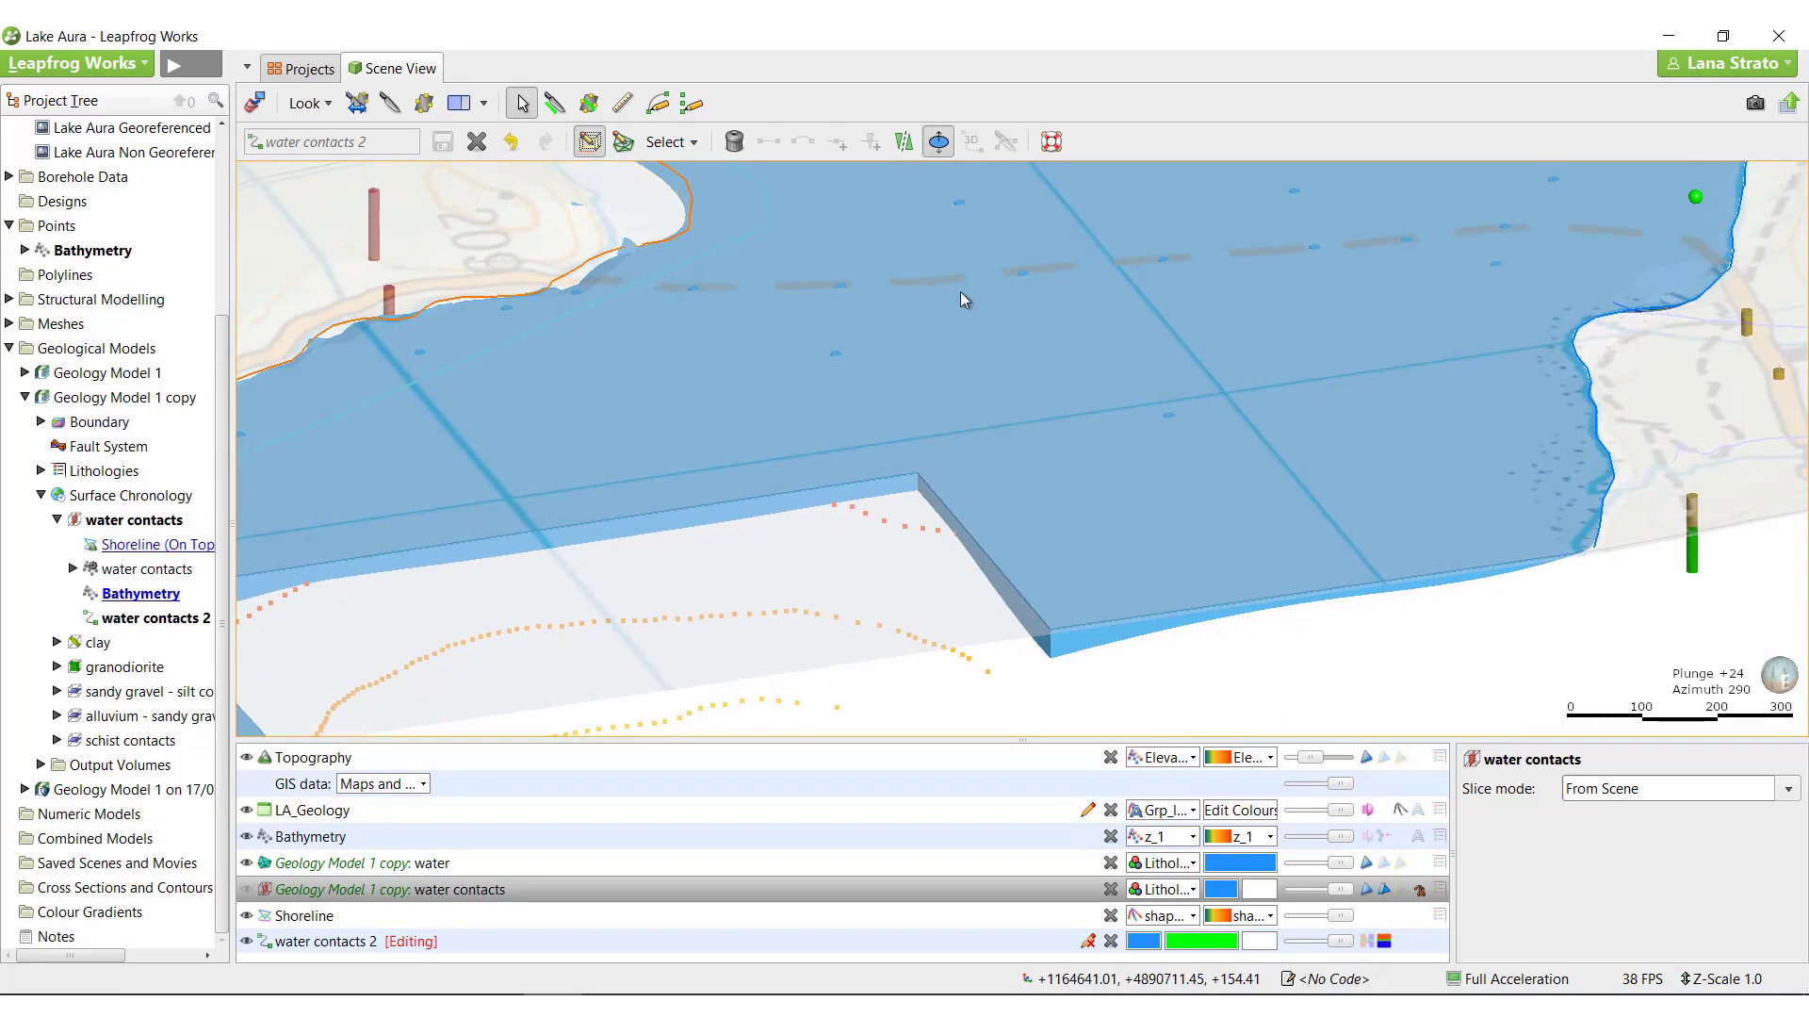
scroll(962, 299, "down", 8)
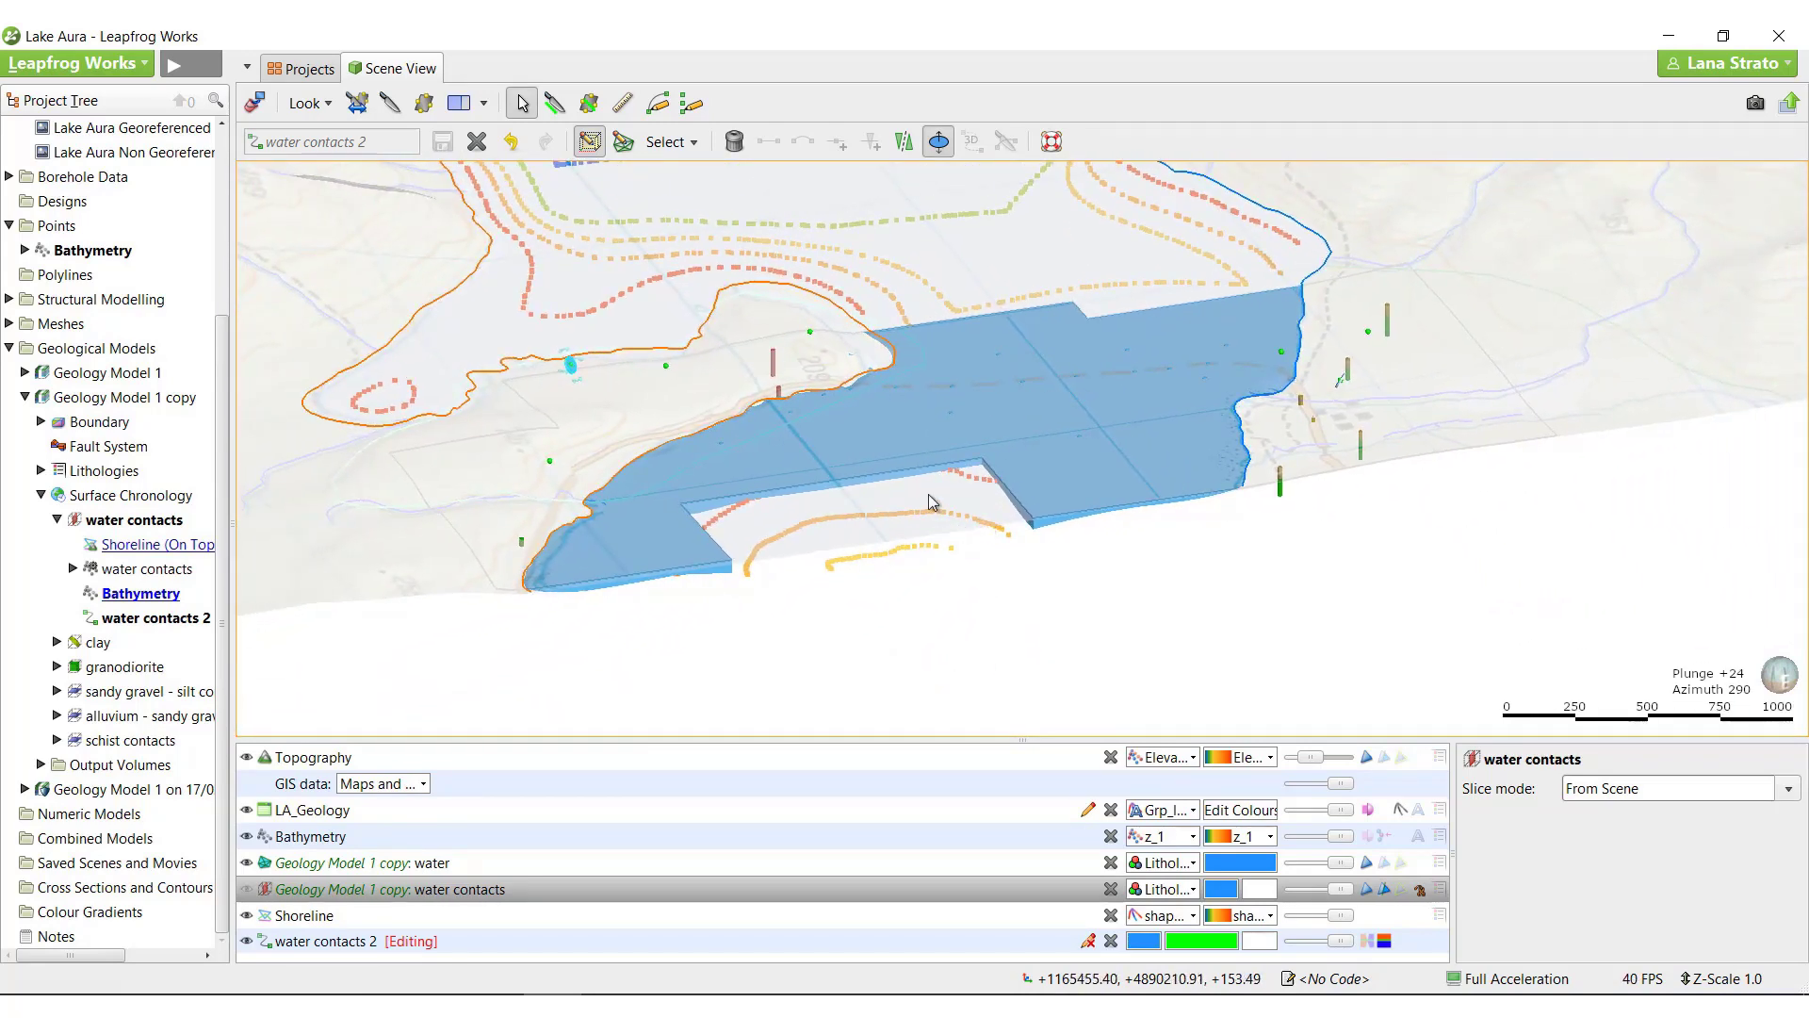
left_click(477, 141)
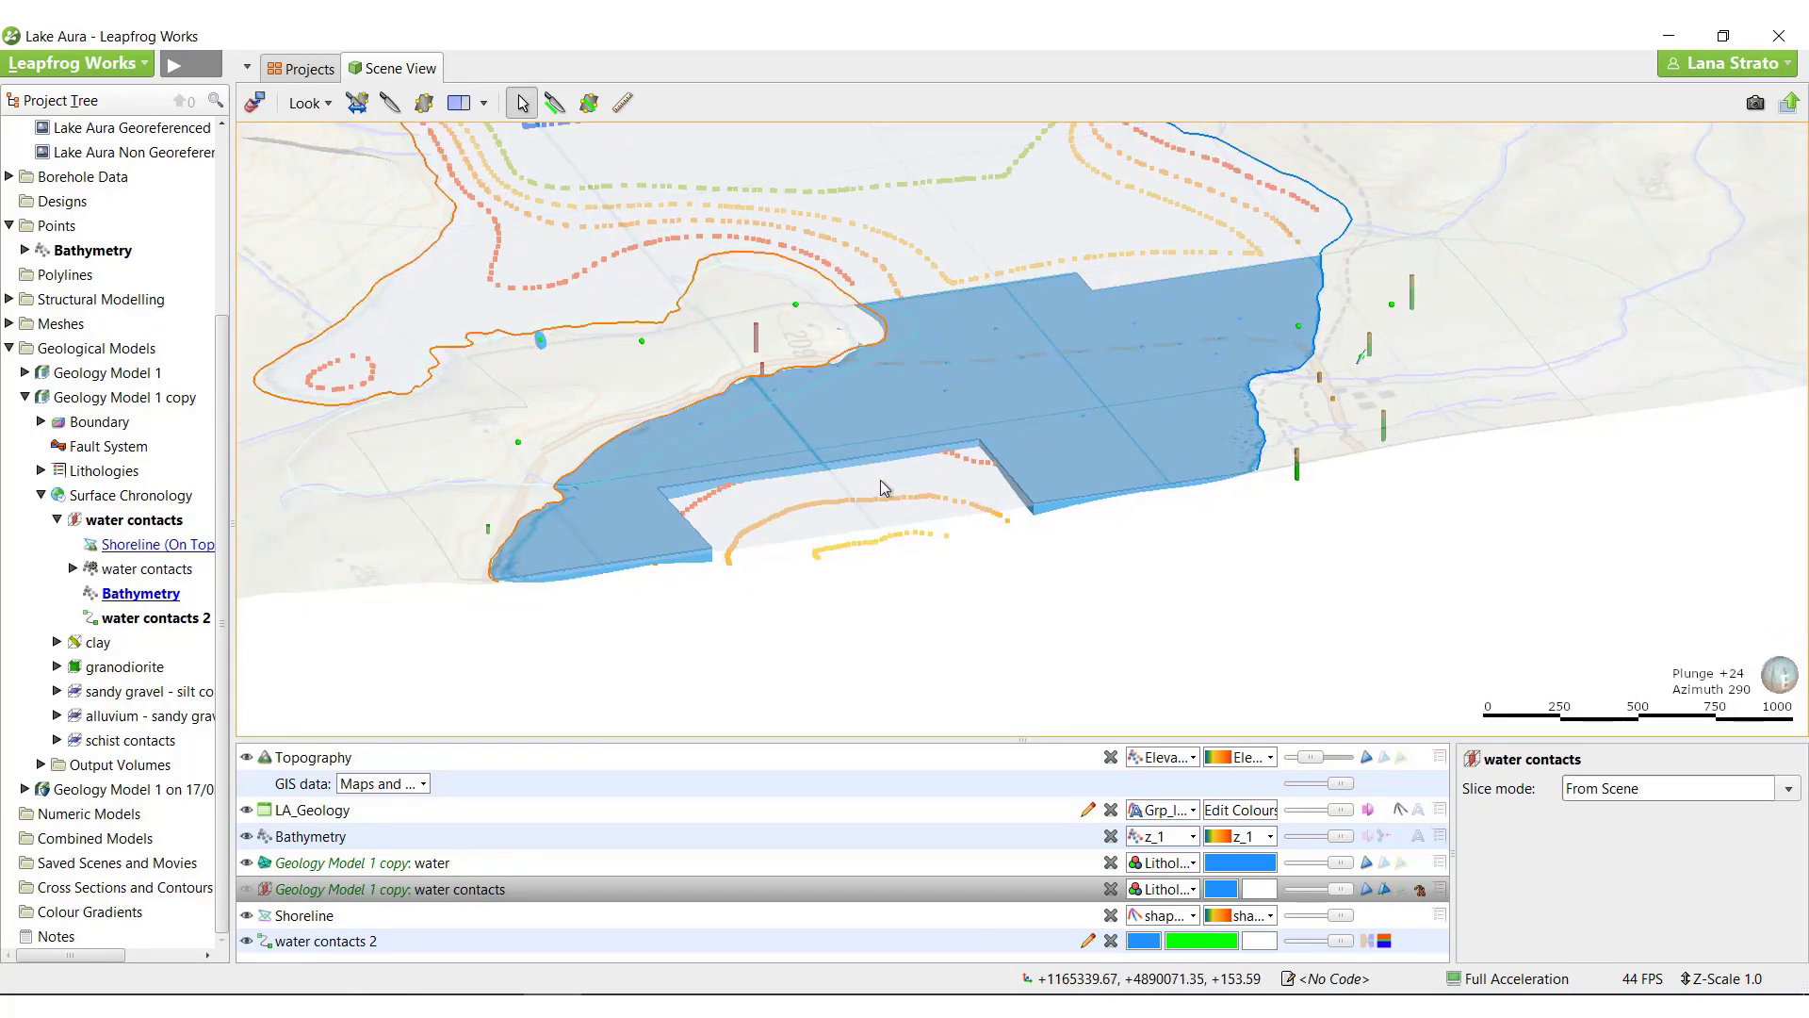
Clear the scene and display only the clay surface
left_click(258, 102)
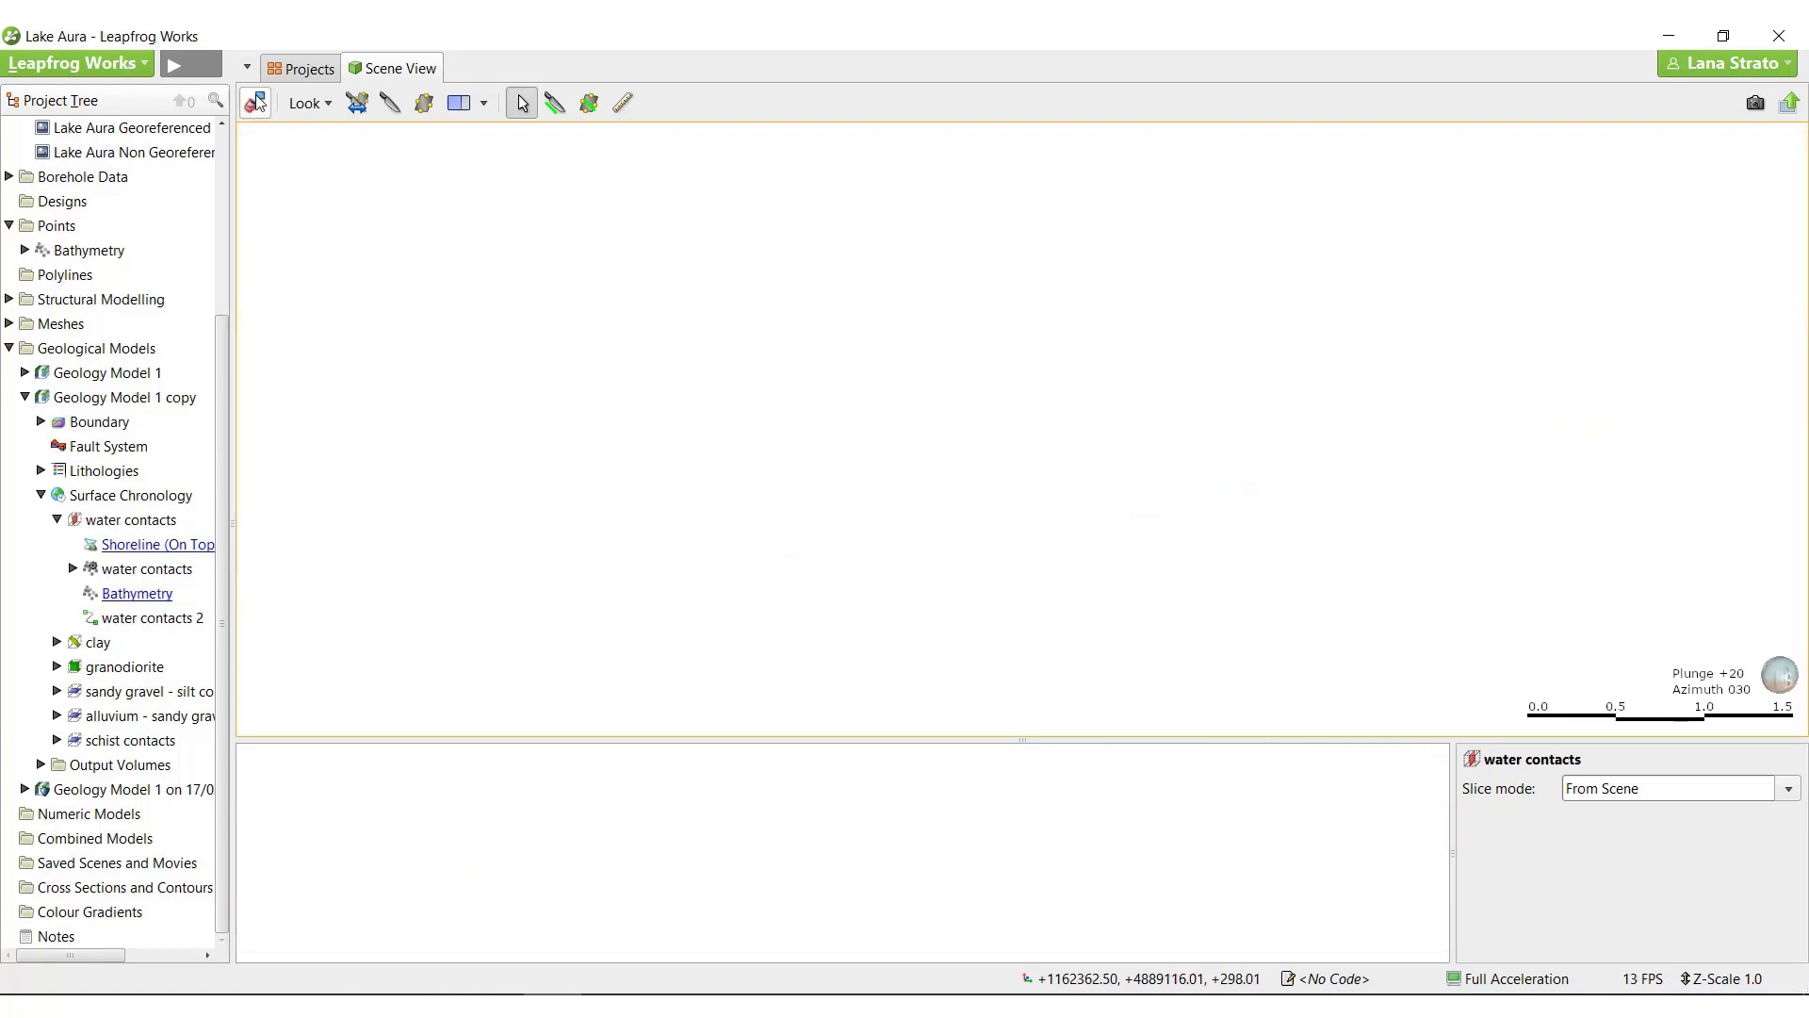
left_click(58, 519)
left_click_drag(105, 644, 643, 533)
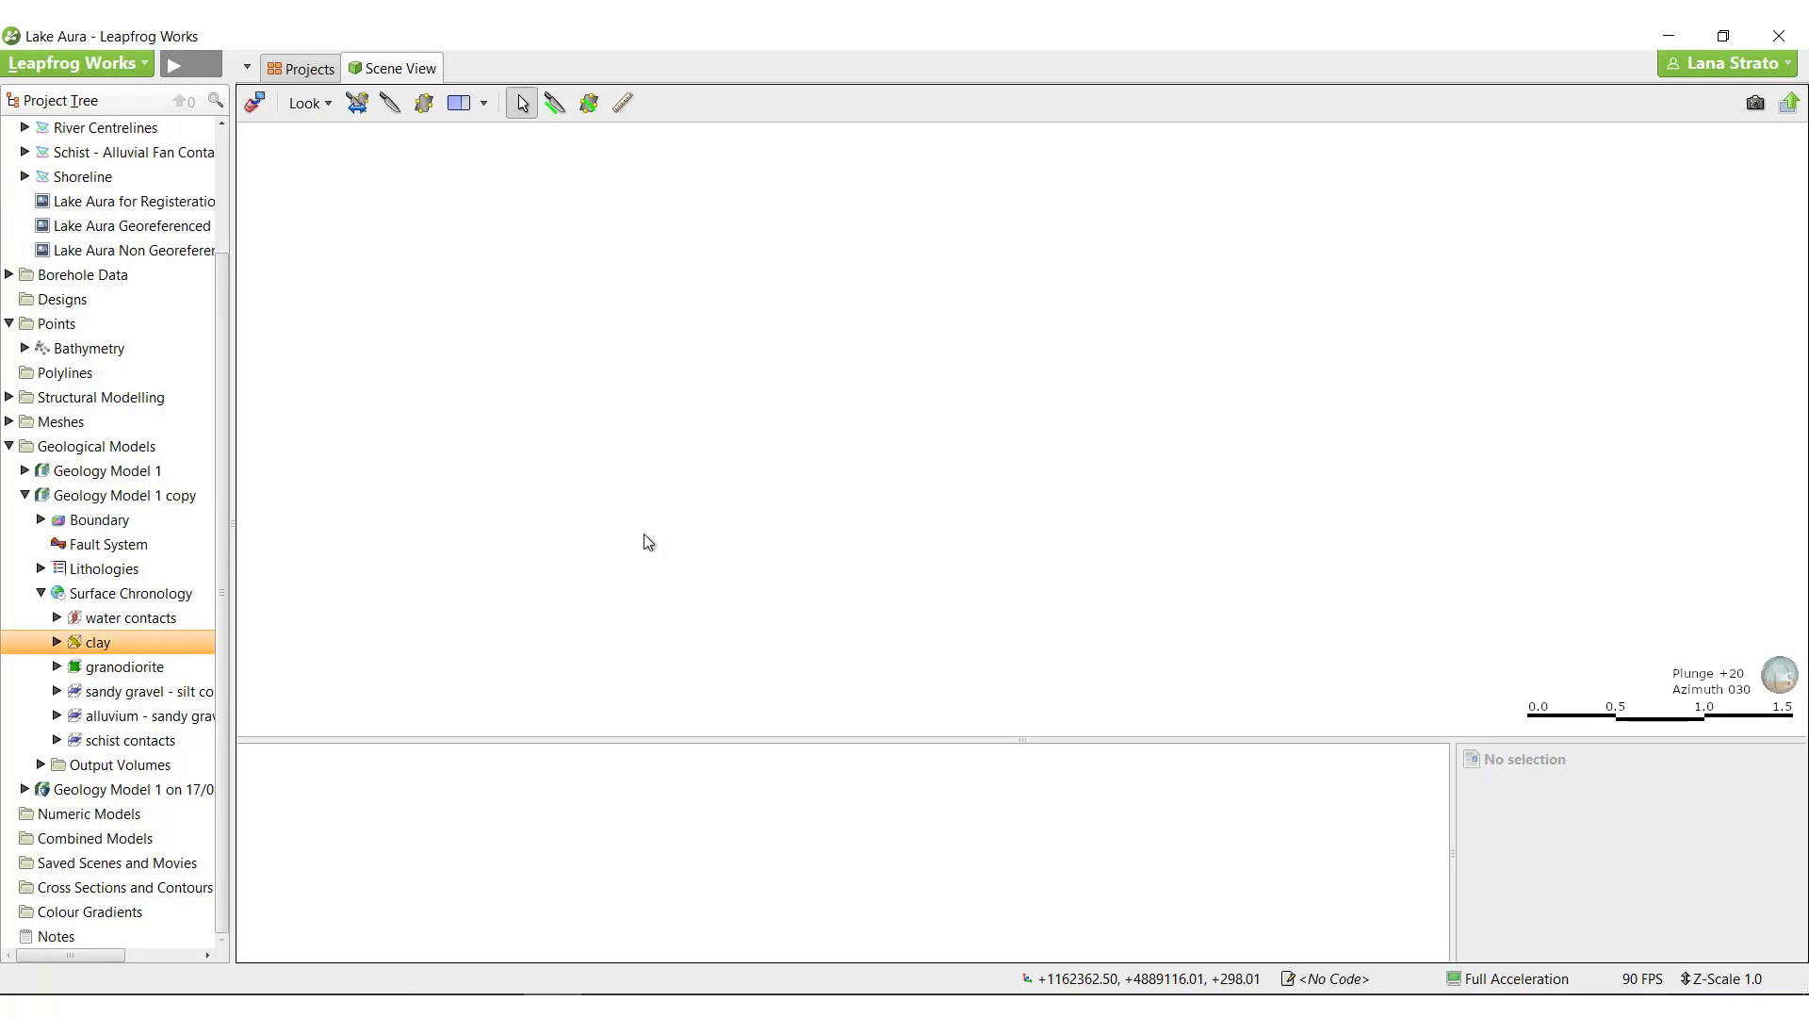
Add the LA_Geology borehole intervals and orbit to an edge-on view of the clay
left_click(10, 274)
left_click(26, 299)
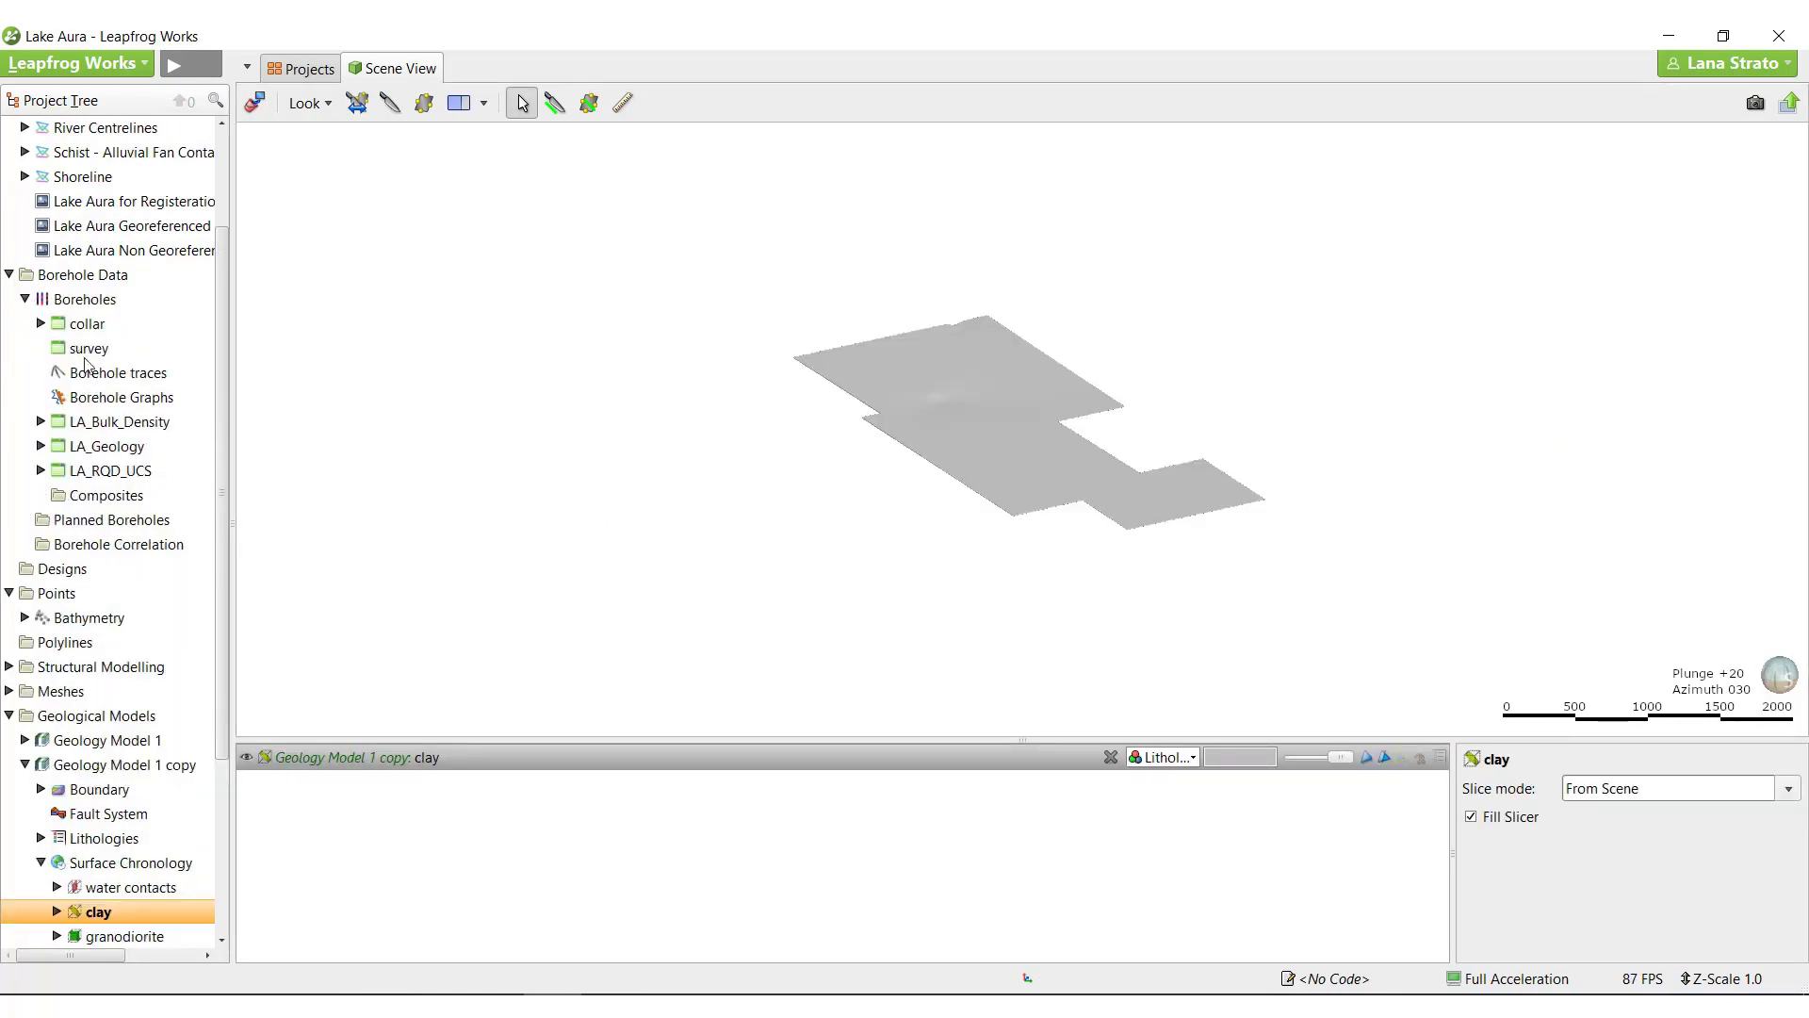
left_click_drag(139, 460, 735, 484)
left_click_drag(1430, 513, 780, 517)
scroll(1043, 448, "up", 10)
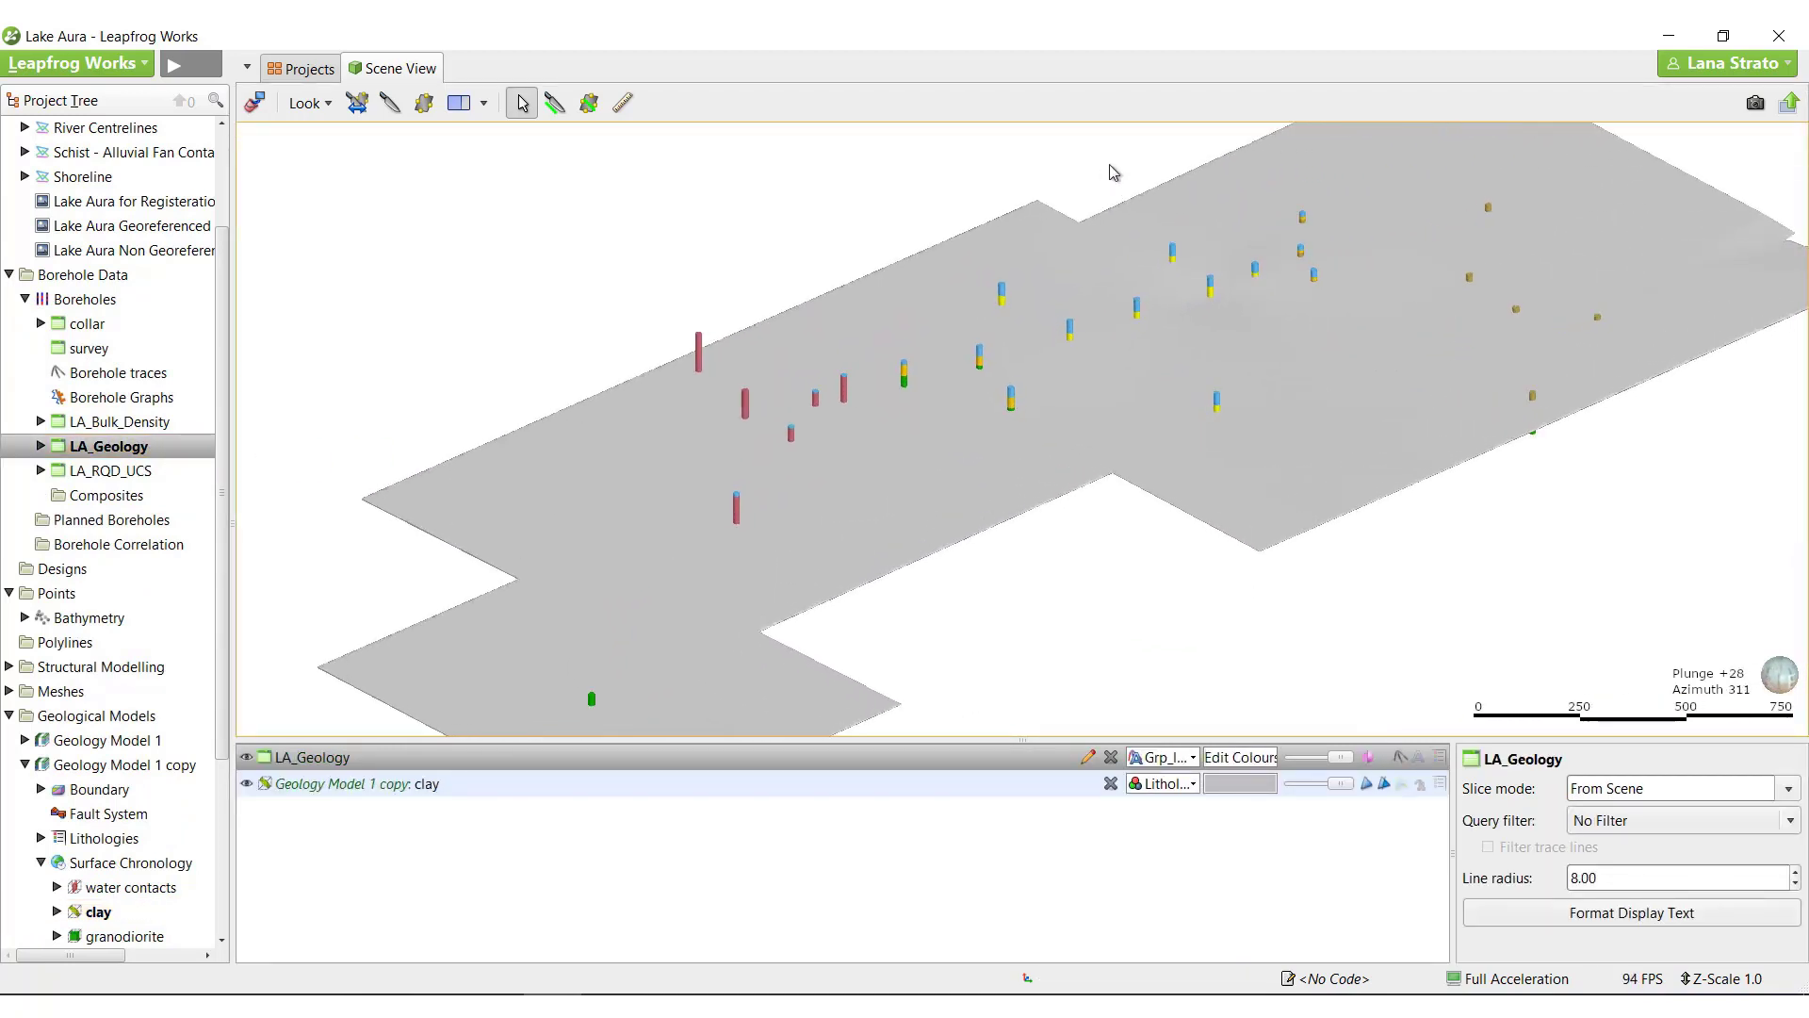
left_click_drag(1189, 526, 1345, 541)
scroll(1257, 335, "down", 2)
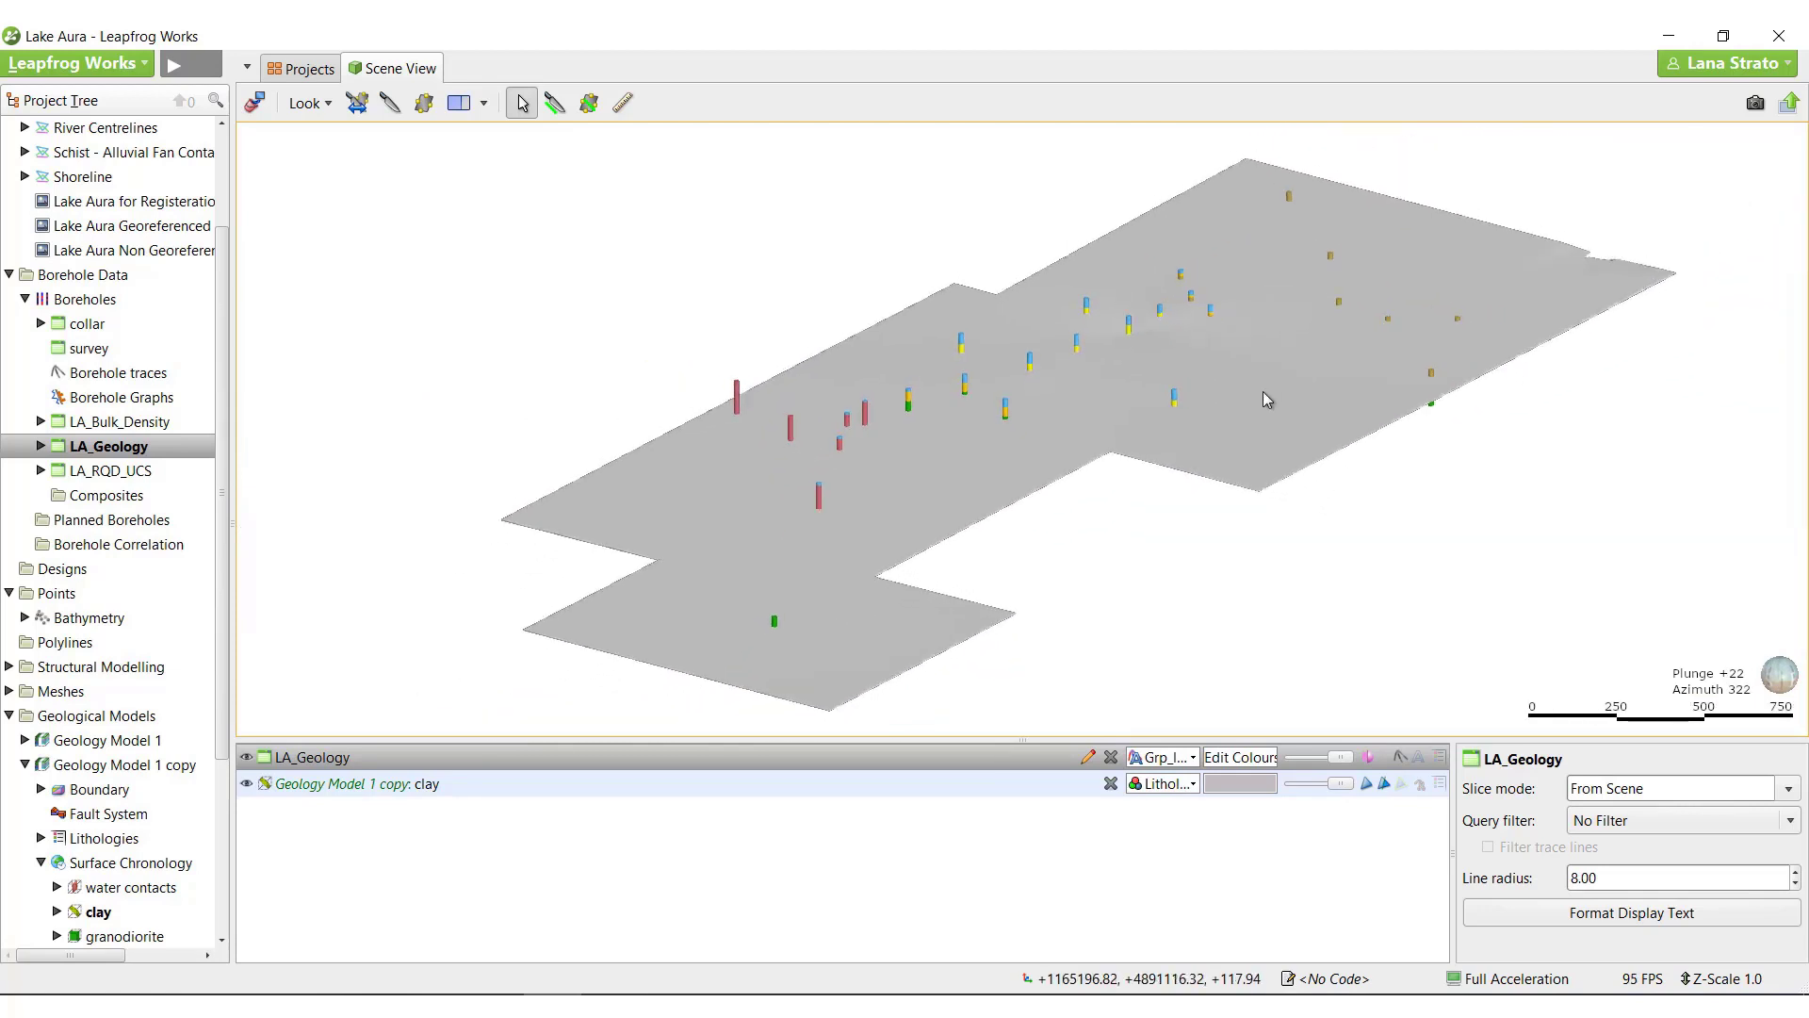
scroll(1264, 394, "down", 1)
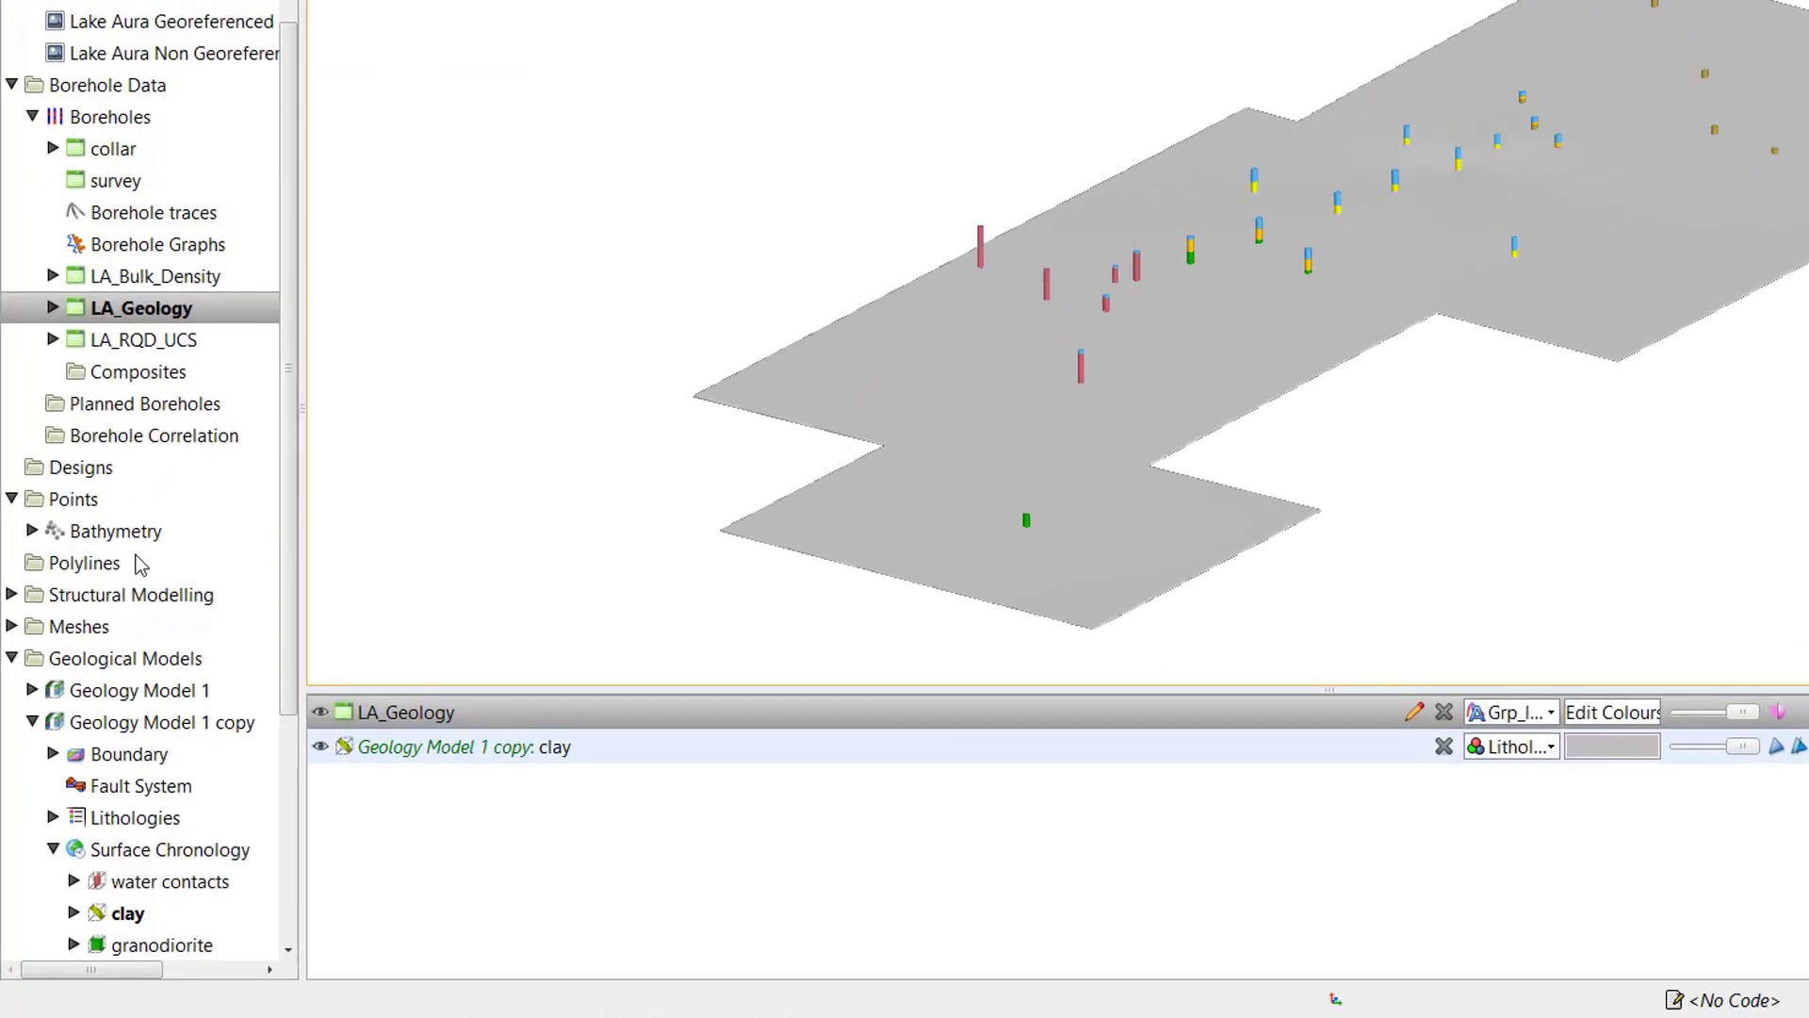
scroll(136, 589, "down", 4)
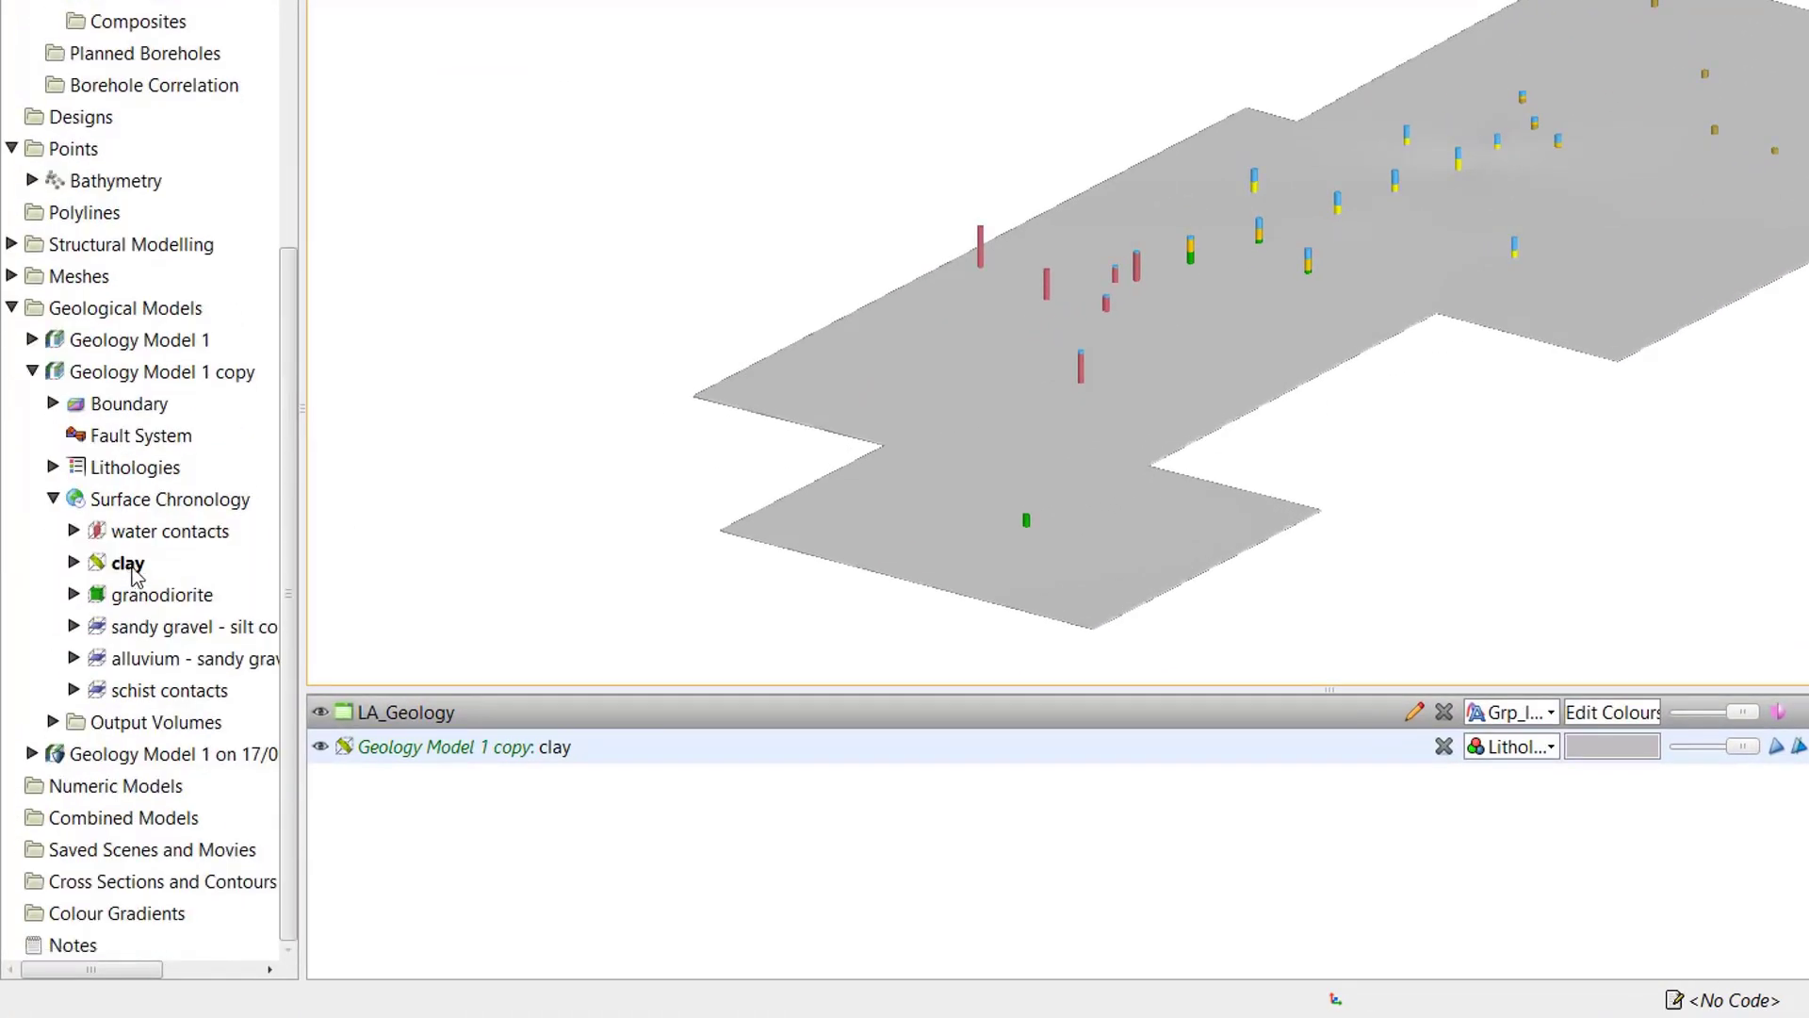
left_click(133, 569)
Enable Pinch out in the clay surface's Surfacing settings and apply the change
double_click(134, 569)
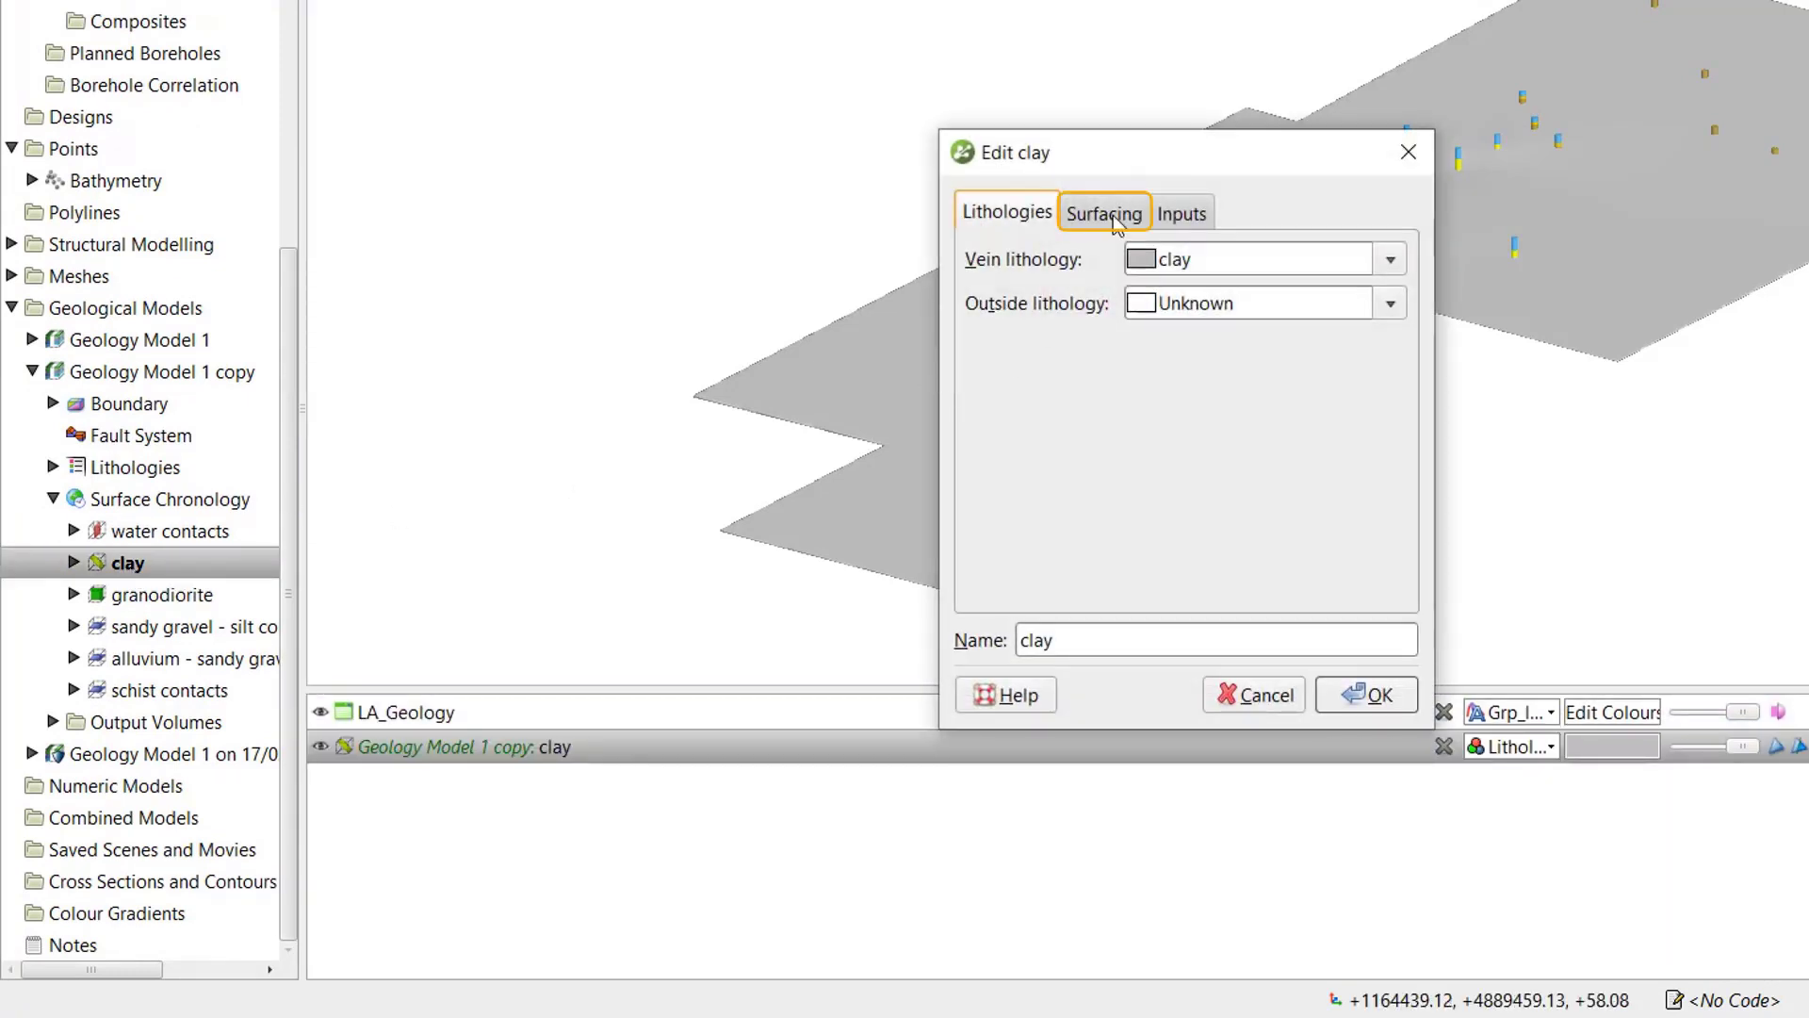
left_click(1110, 215)
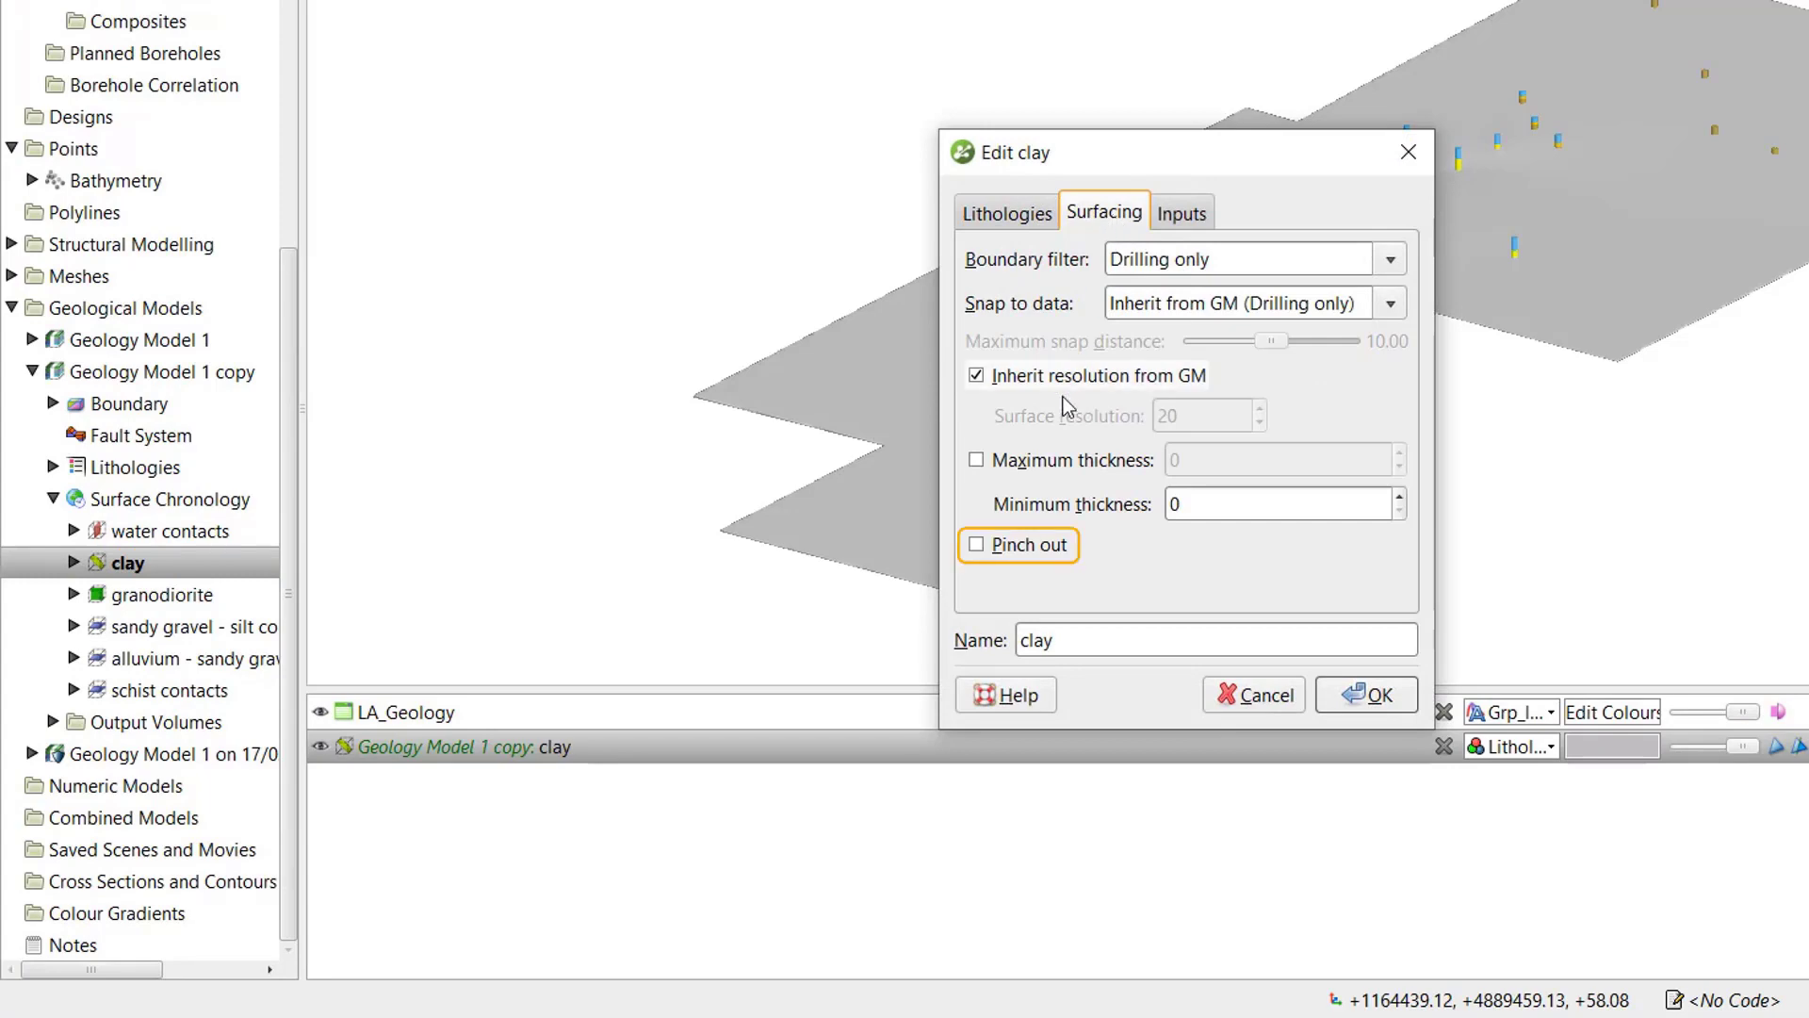
left_click(976, 545)
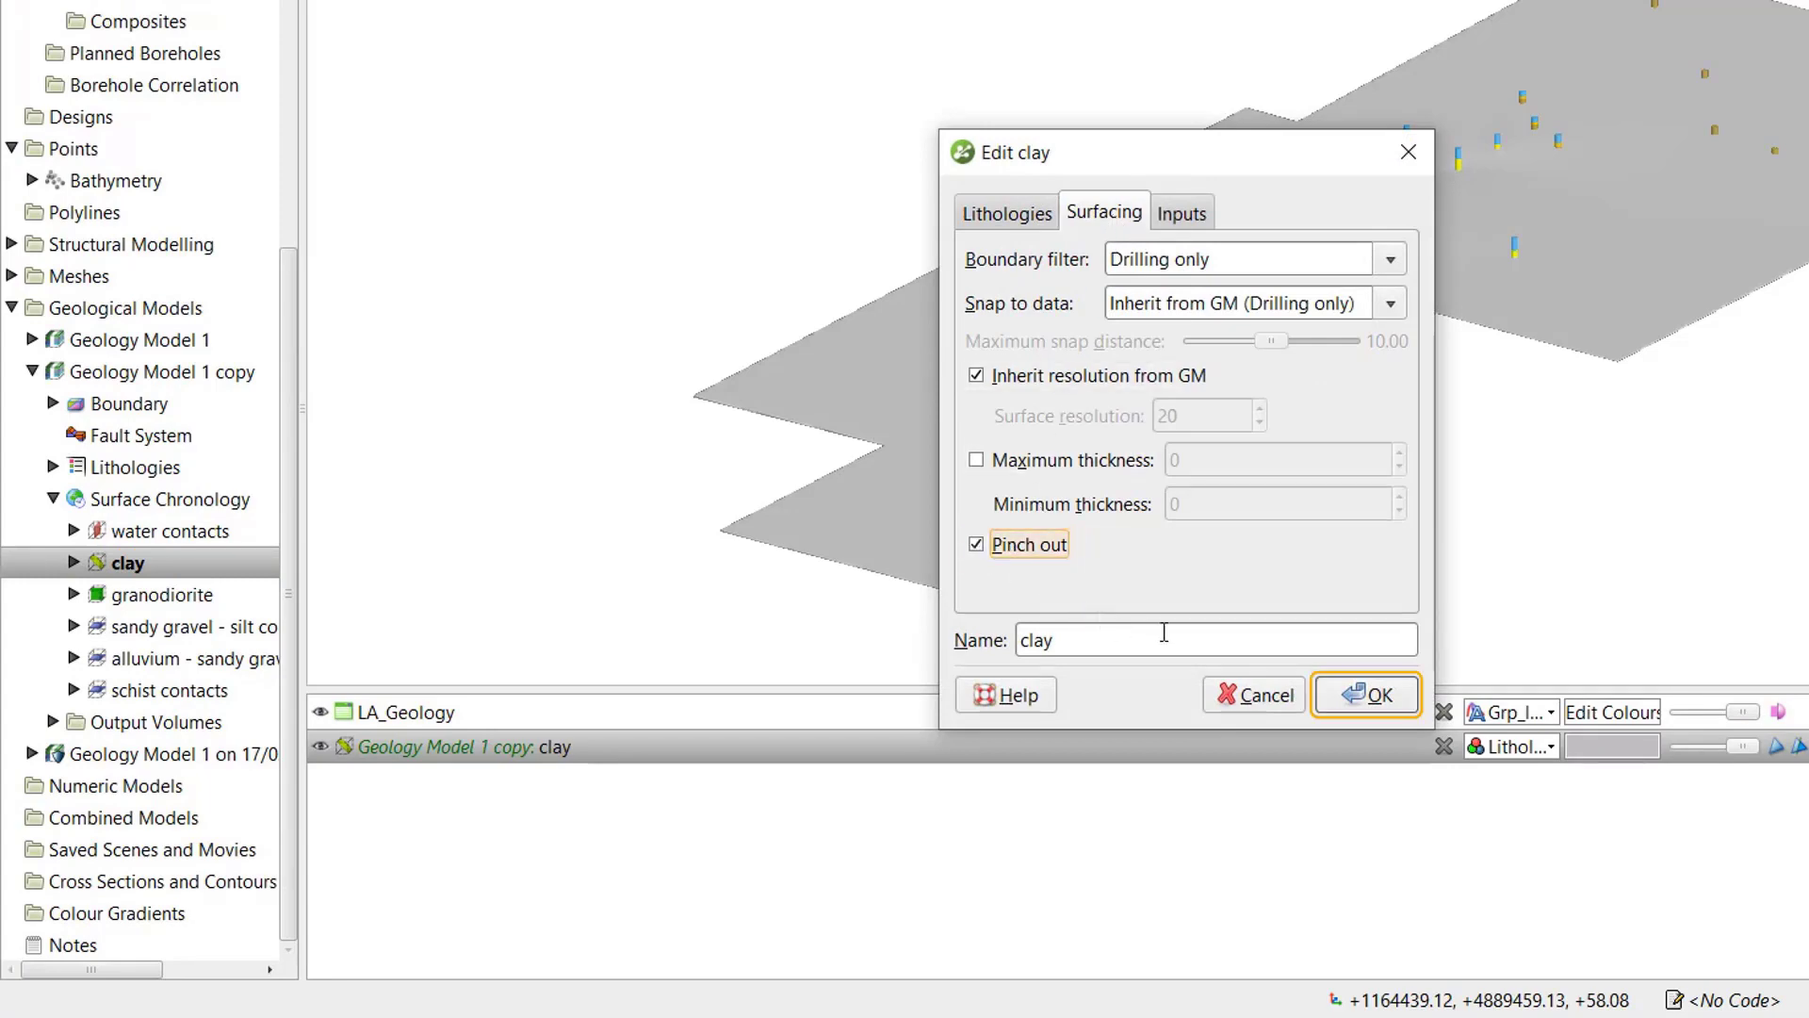
left_click(1334, 707)
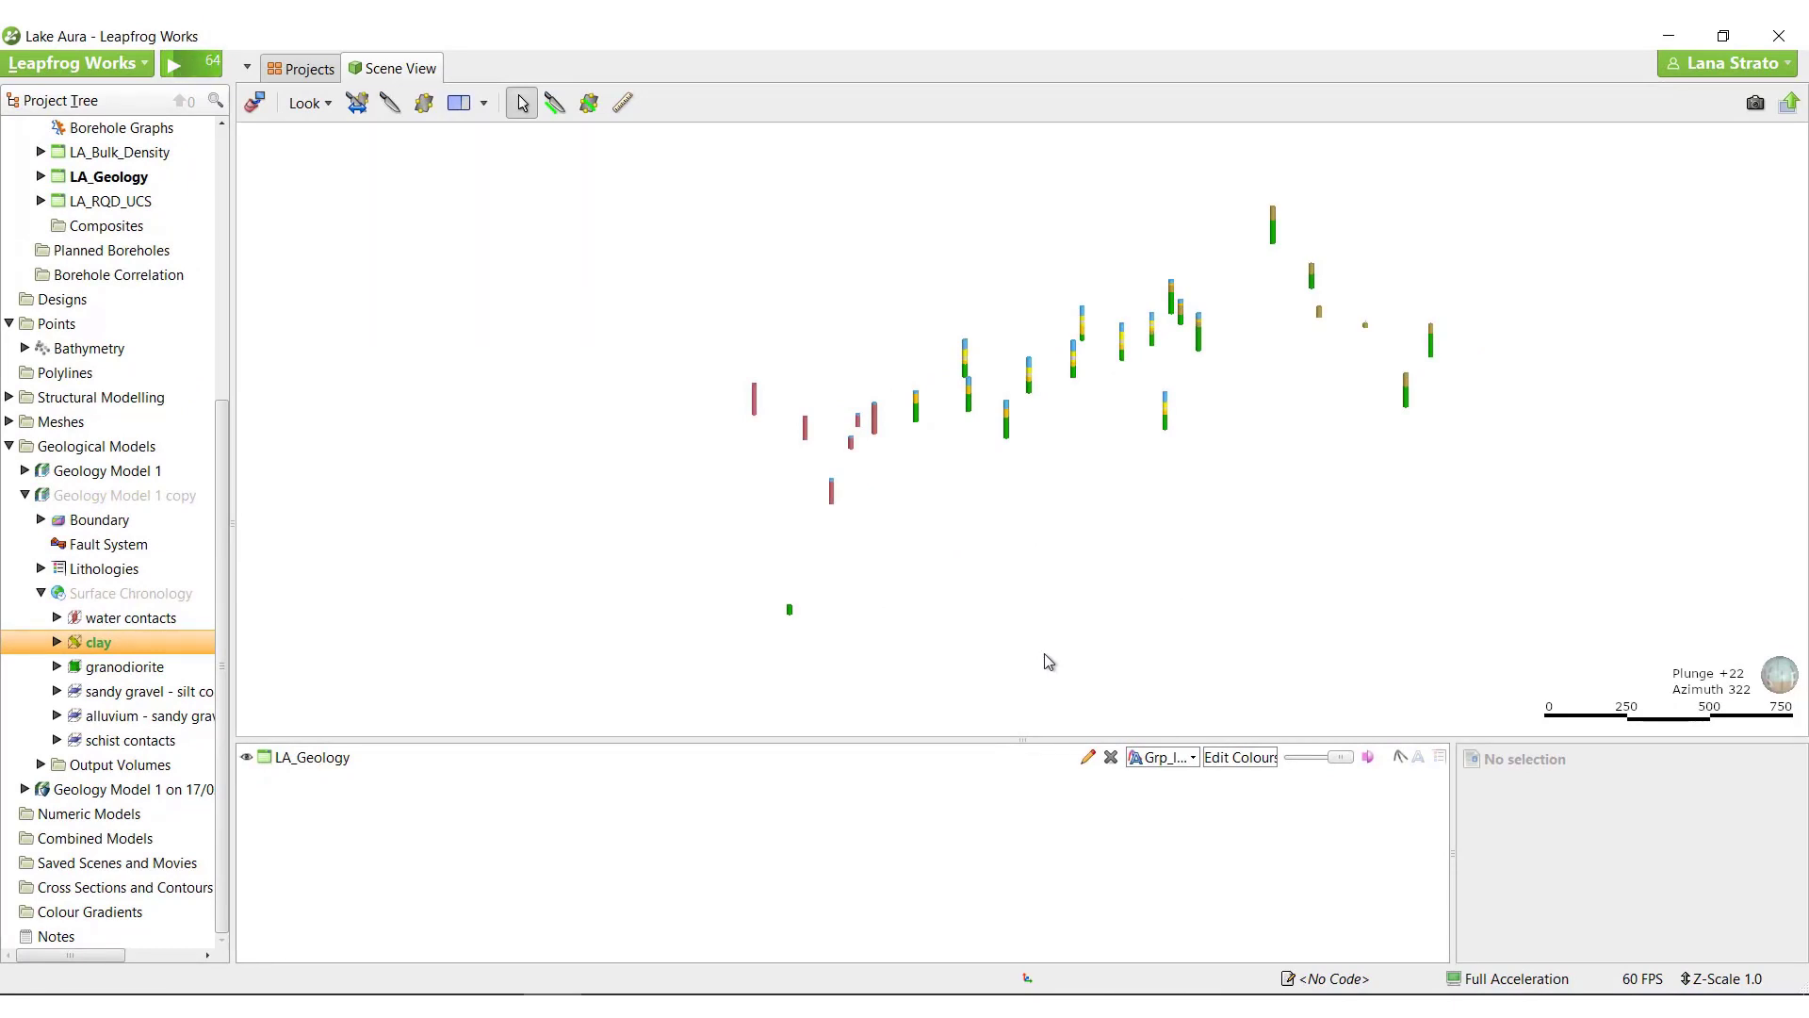
Orbit around the rebuilt pinched-out clay surface and expand its inputs in the project tree
scroll(1105, 527, "up", 5)
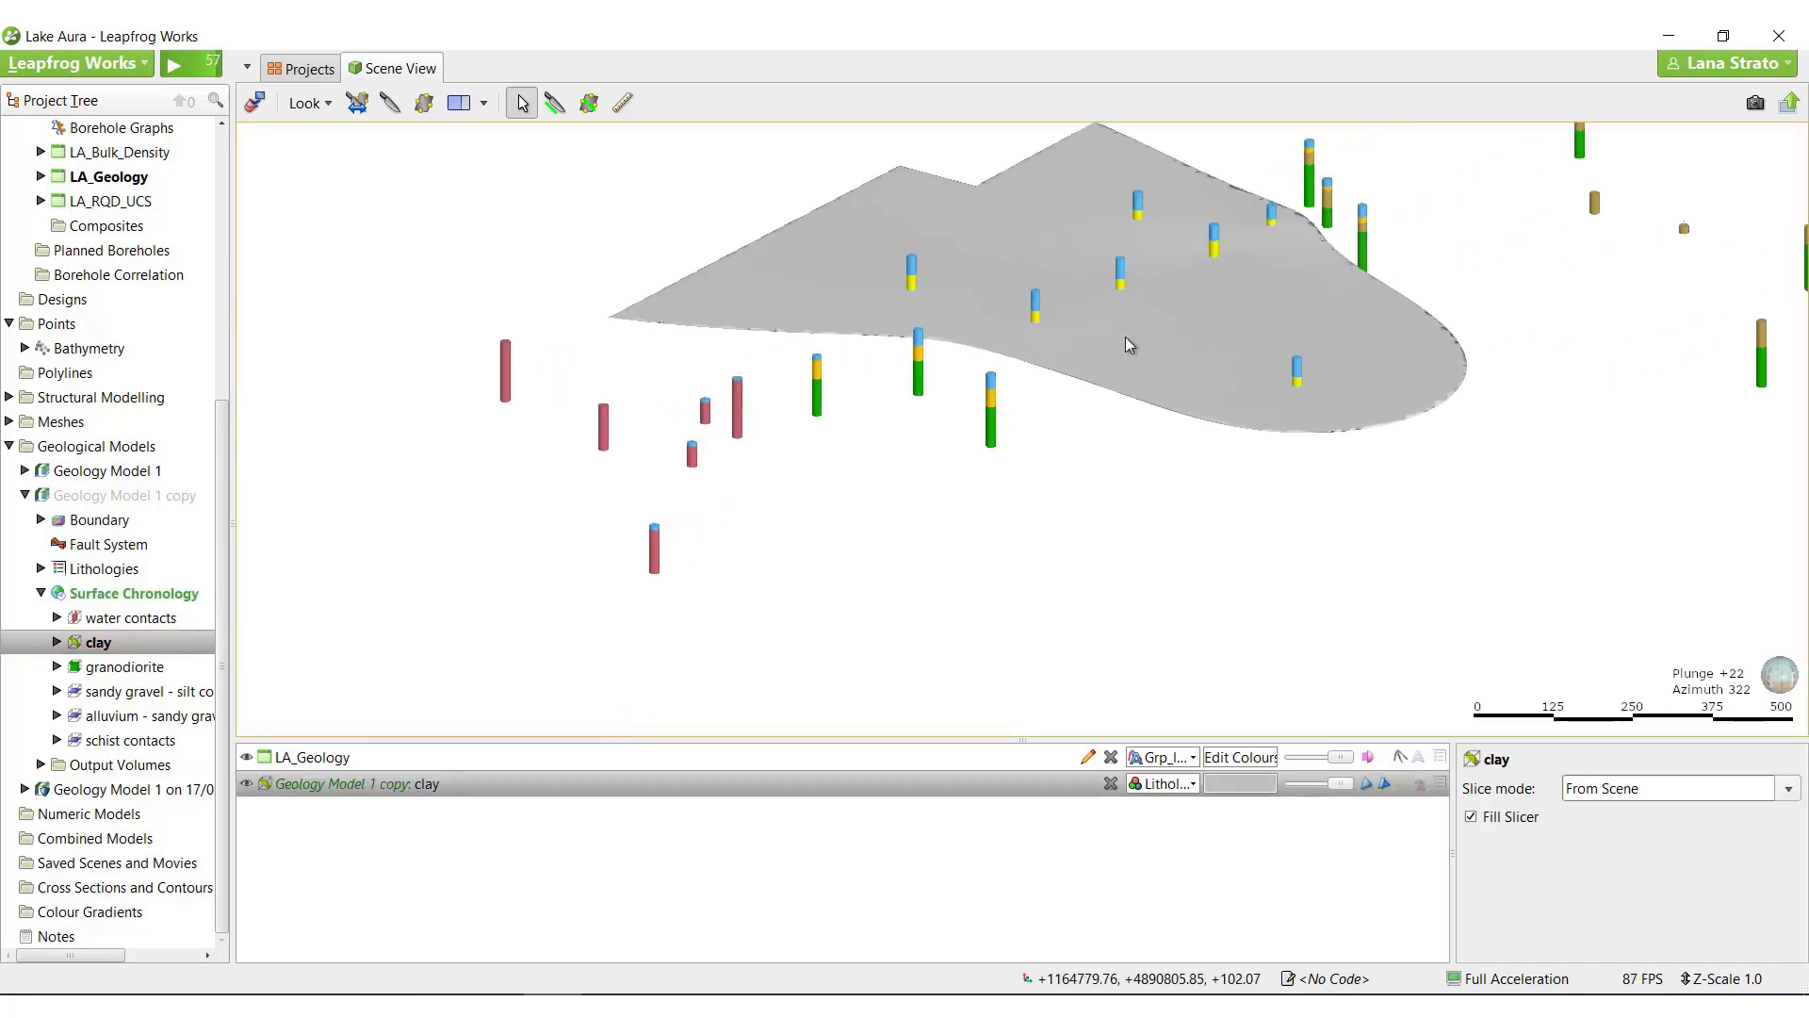
left_click_drag(1125, 336, 733, 331)
scroll(1281, 311, "down", 4)
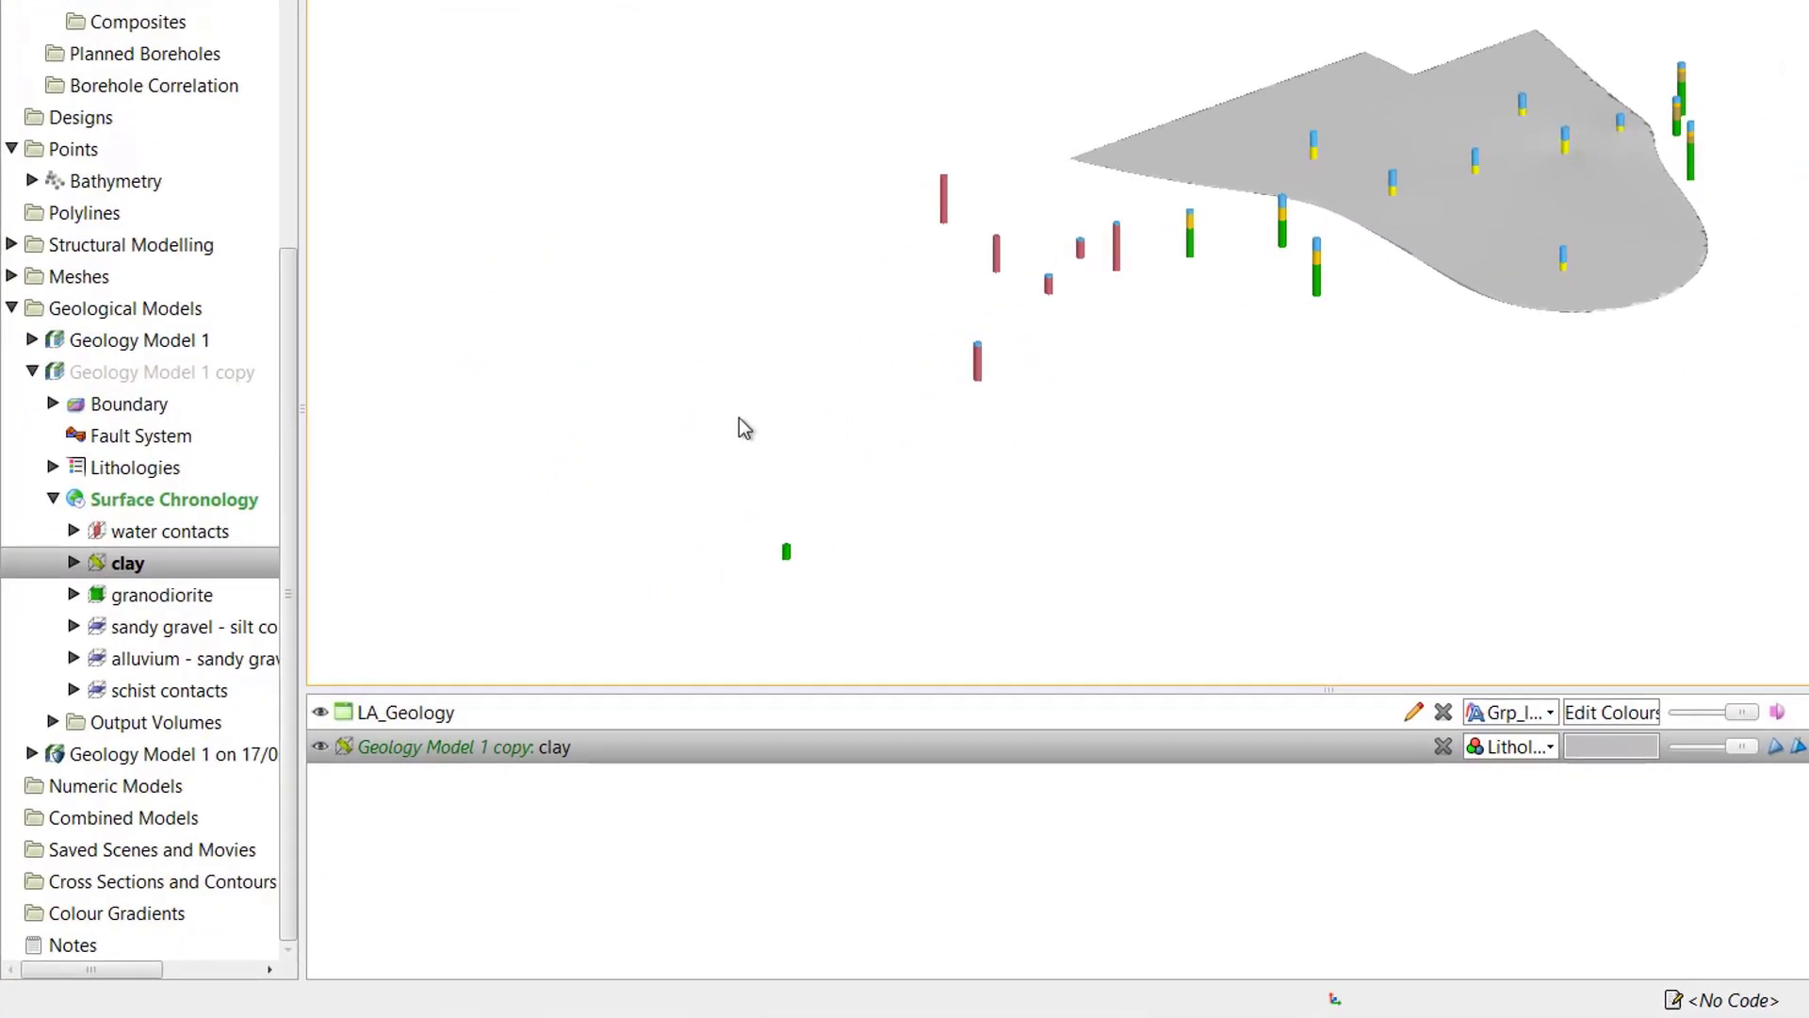
left_click(103, 563)
left_click(75, 563)
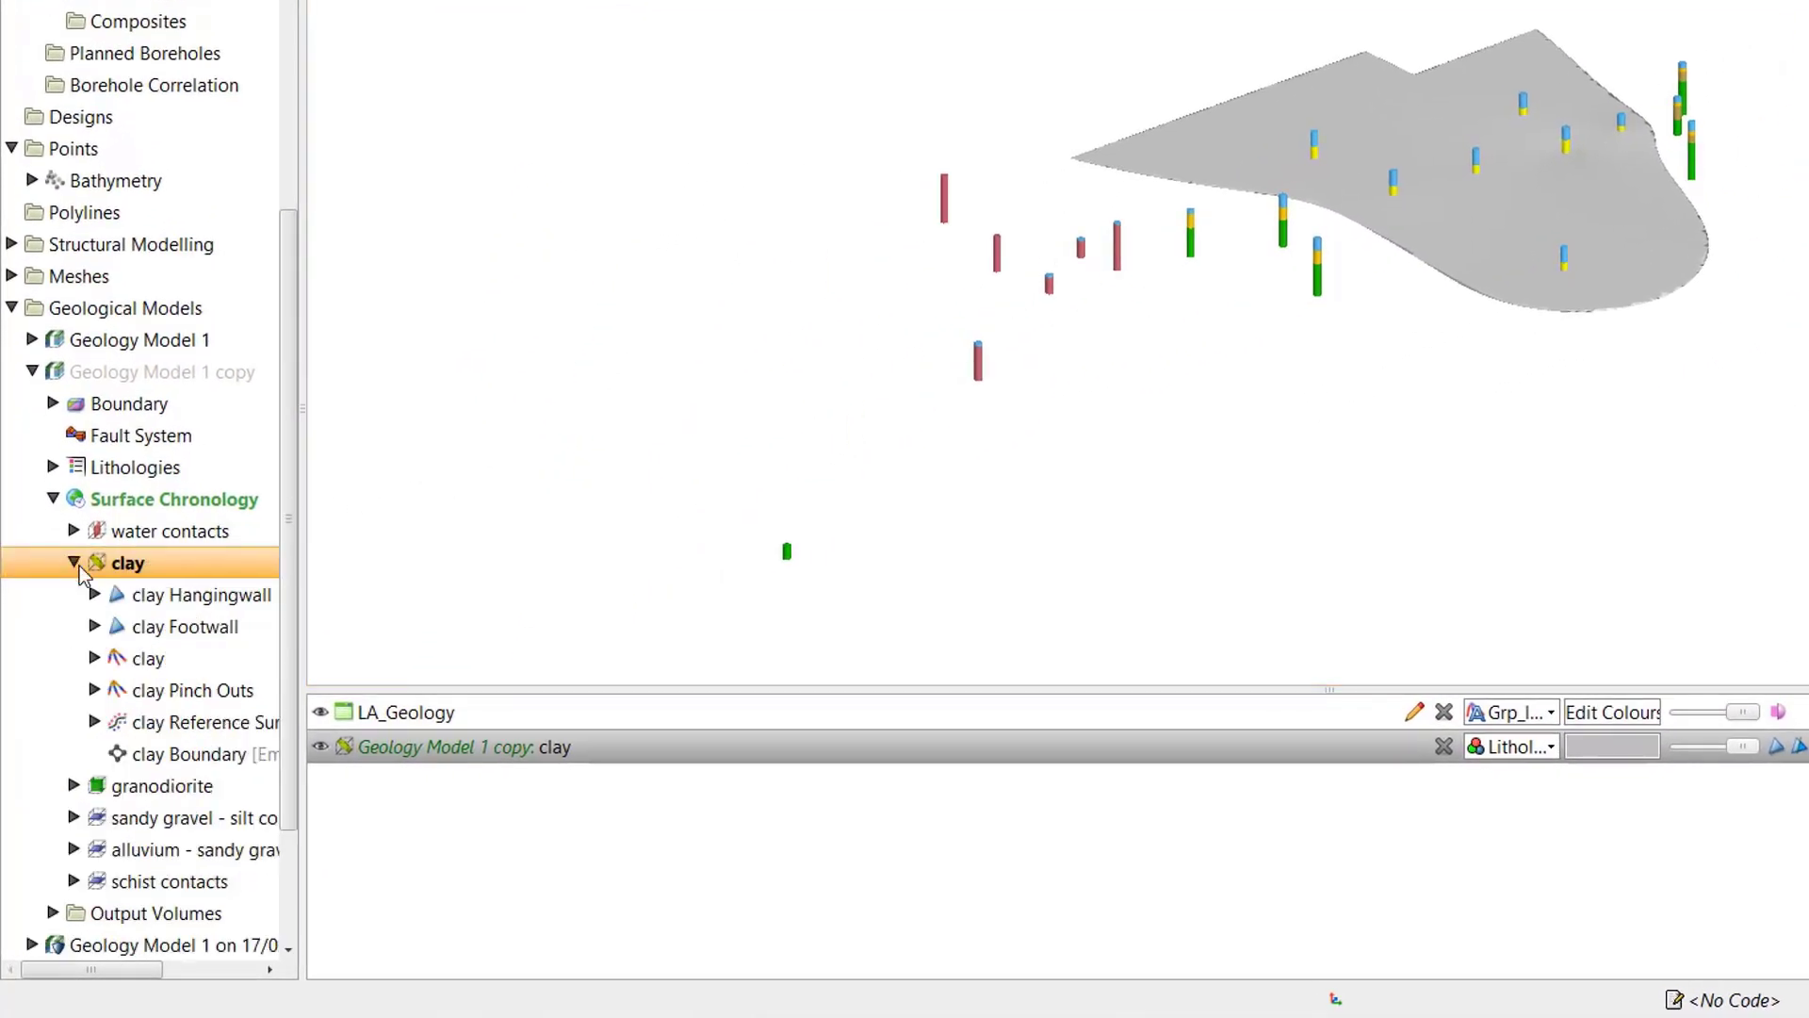
scroll(237, 633, "down", 1)
Start editing the clay Boundary and switch to a plan view centred on the clay
right_click(219, 642)
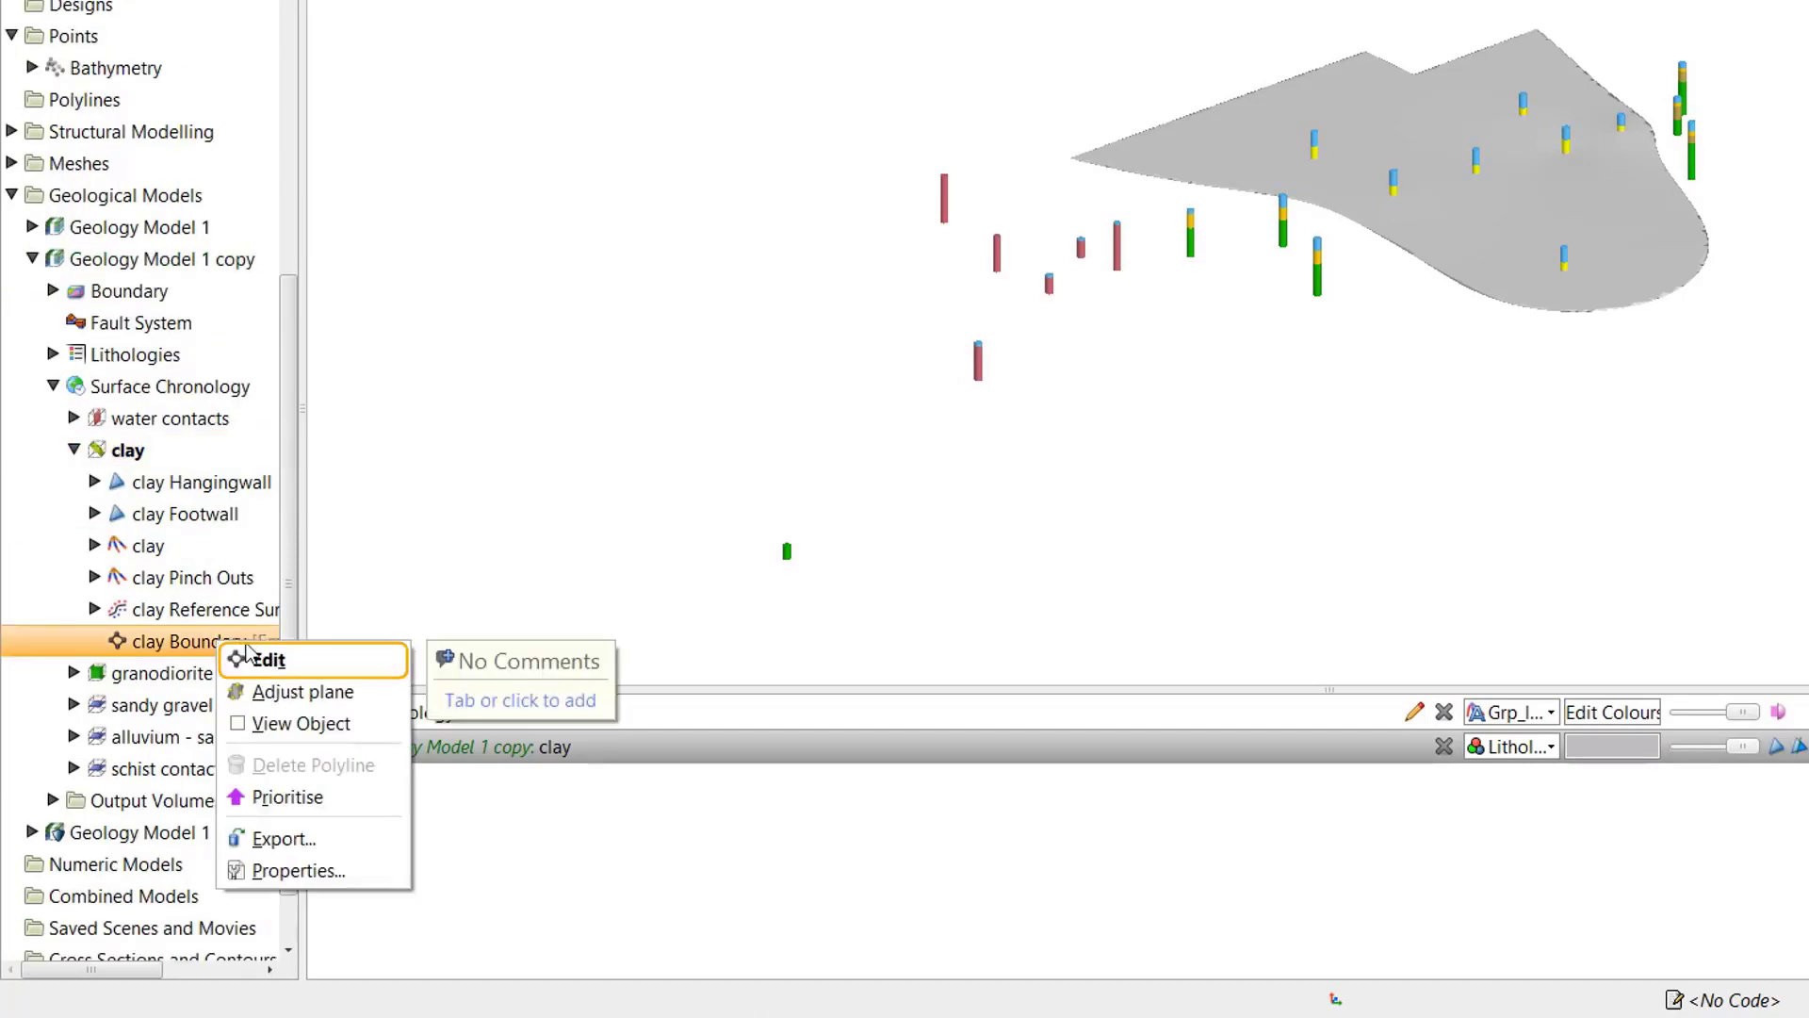
left_click(351, 662)
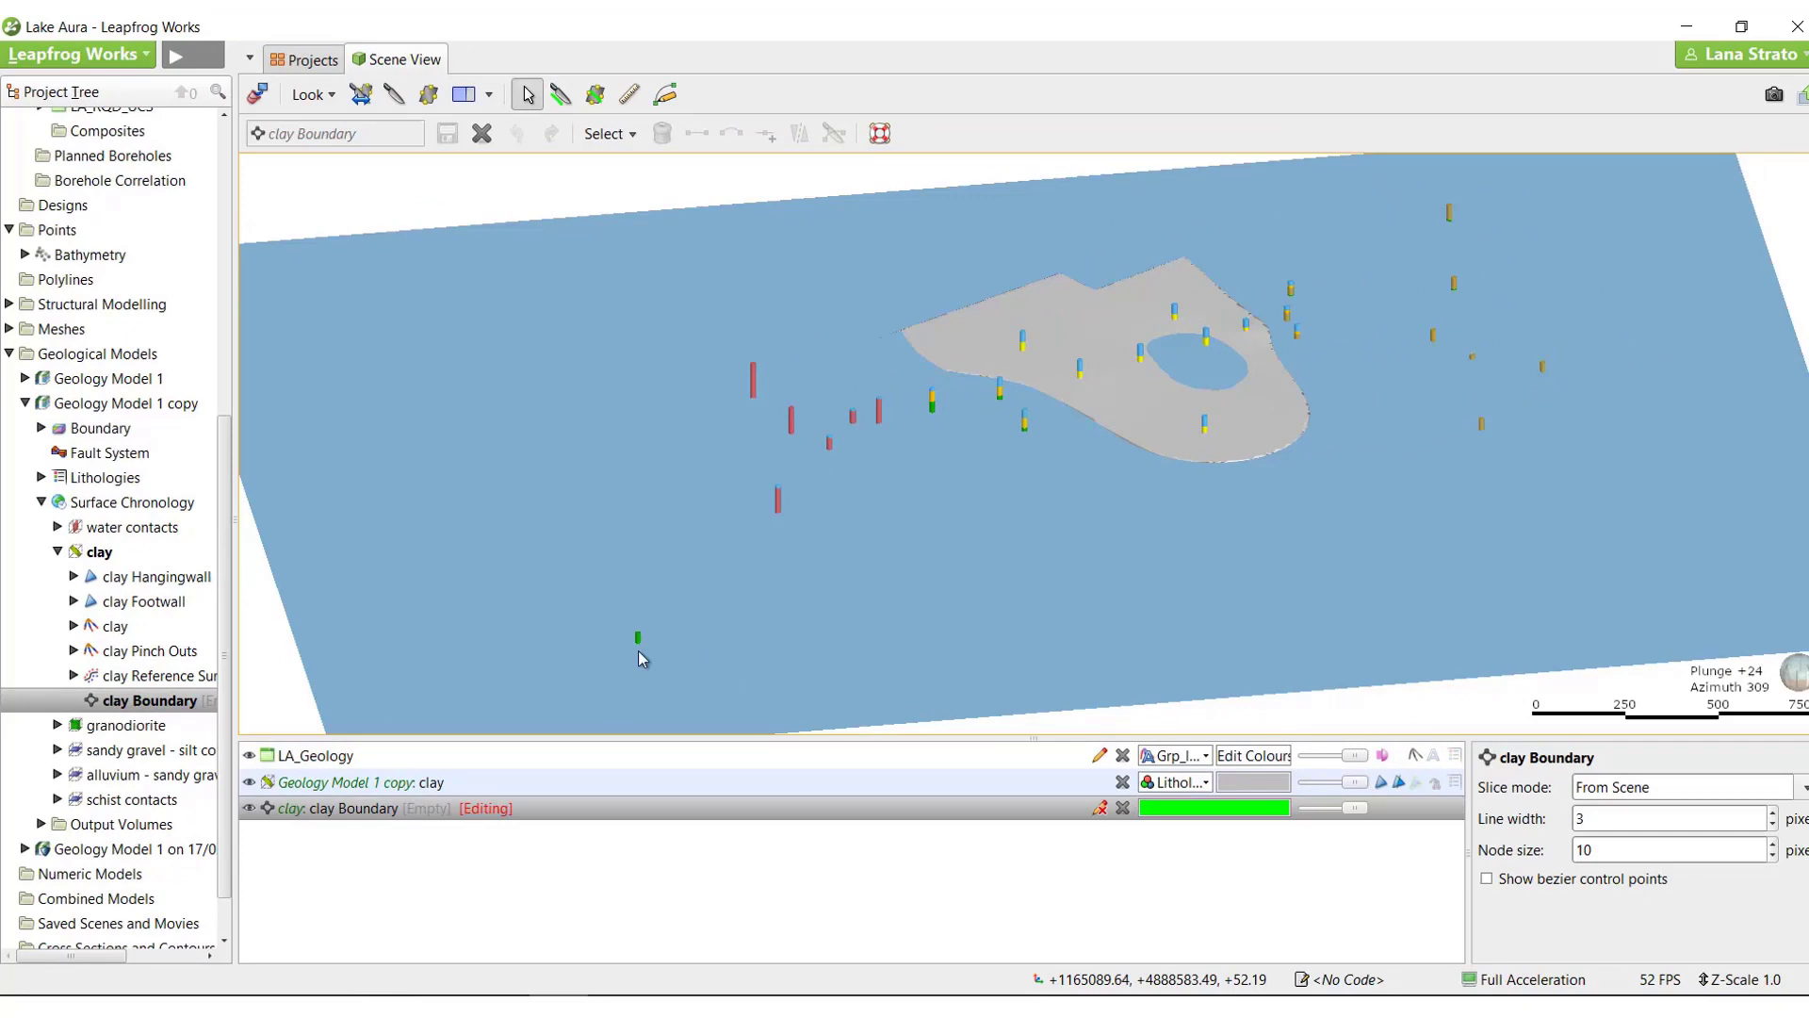
scroll(977, 431, "down", 2)
left_click_drag(1035, 545, 1446, 631)
key("d")
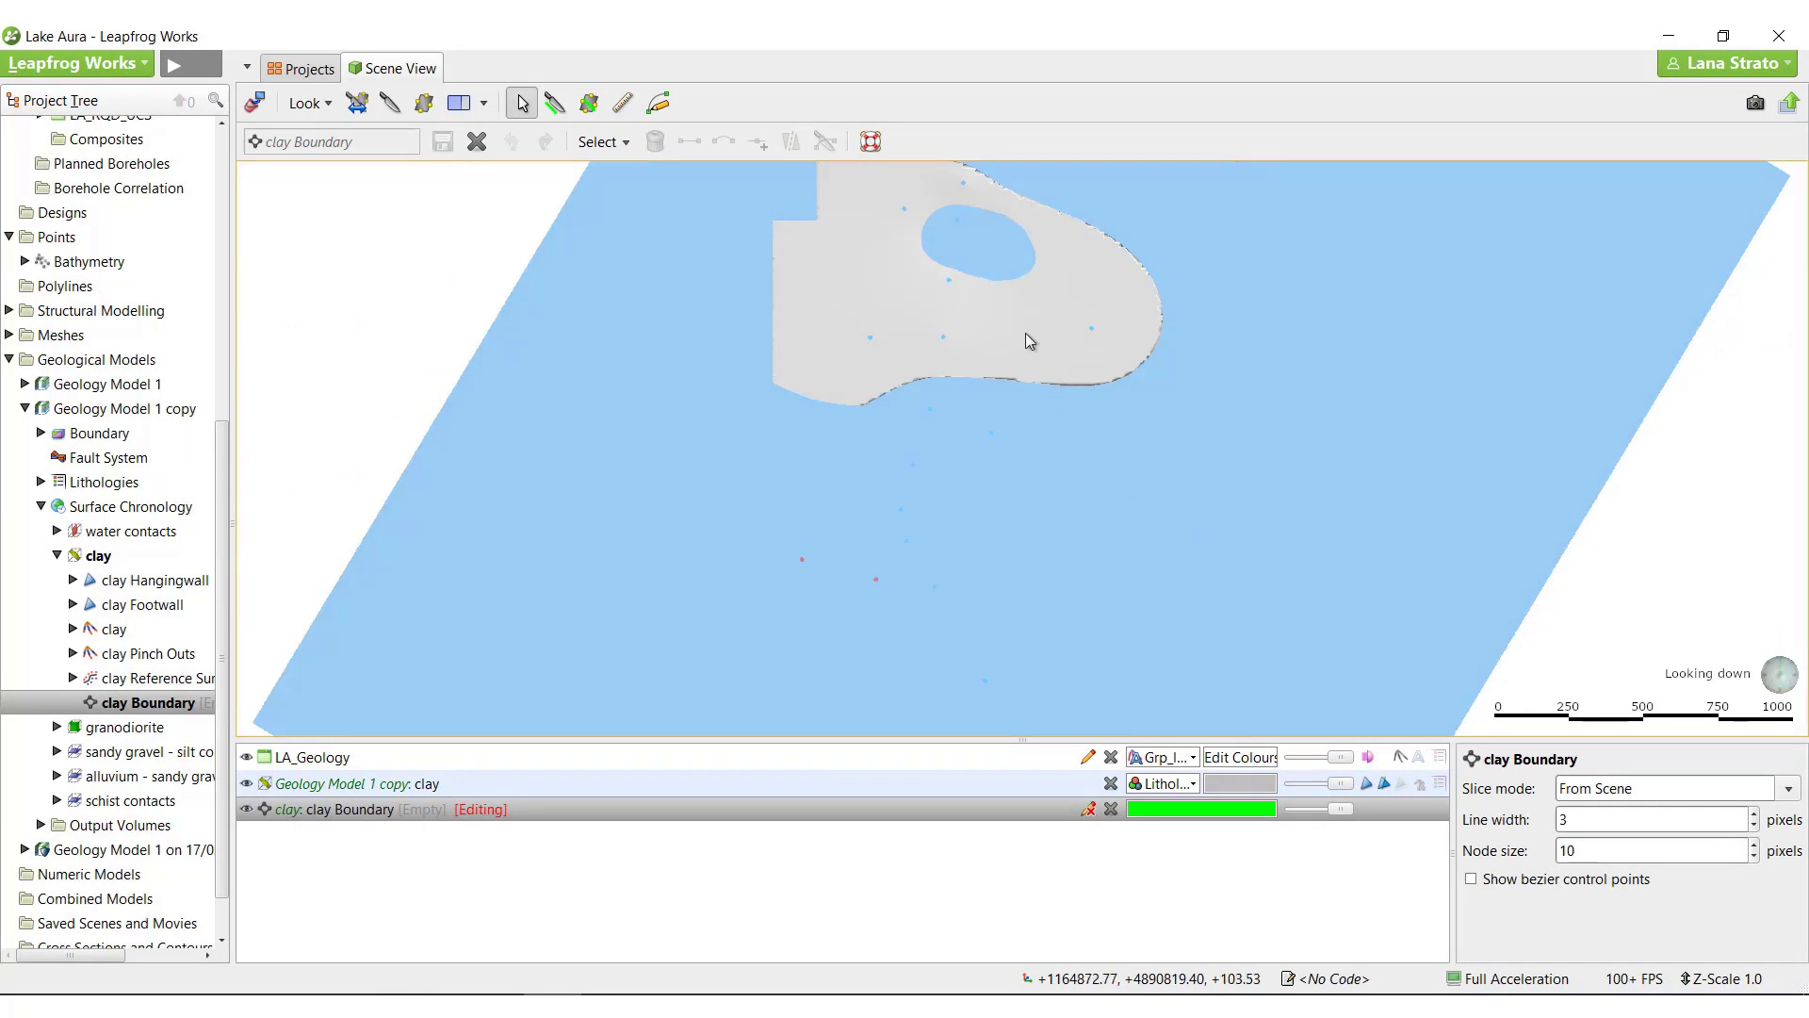
right_click_drag(1027, 334, 1038, 484)
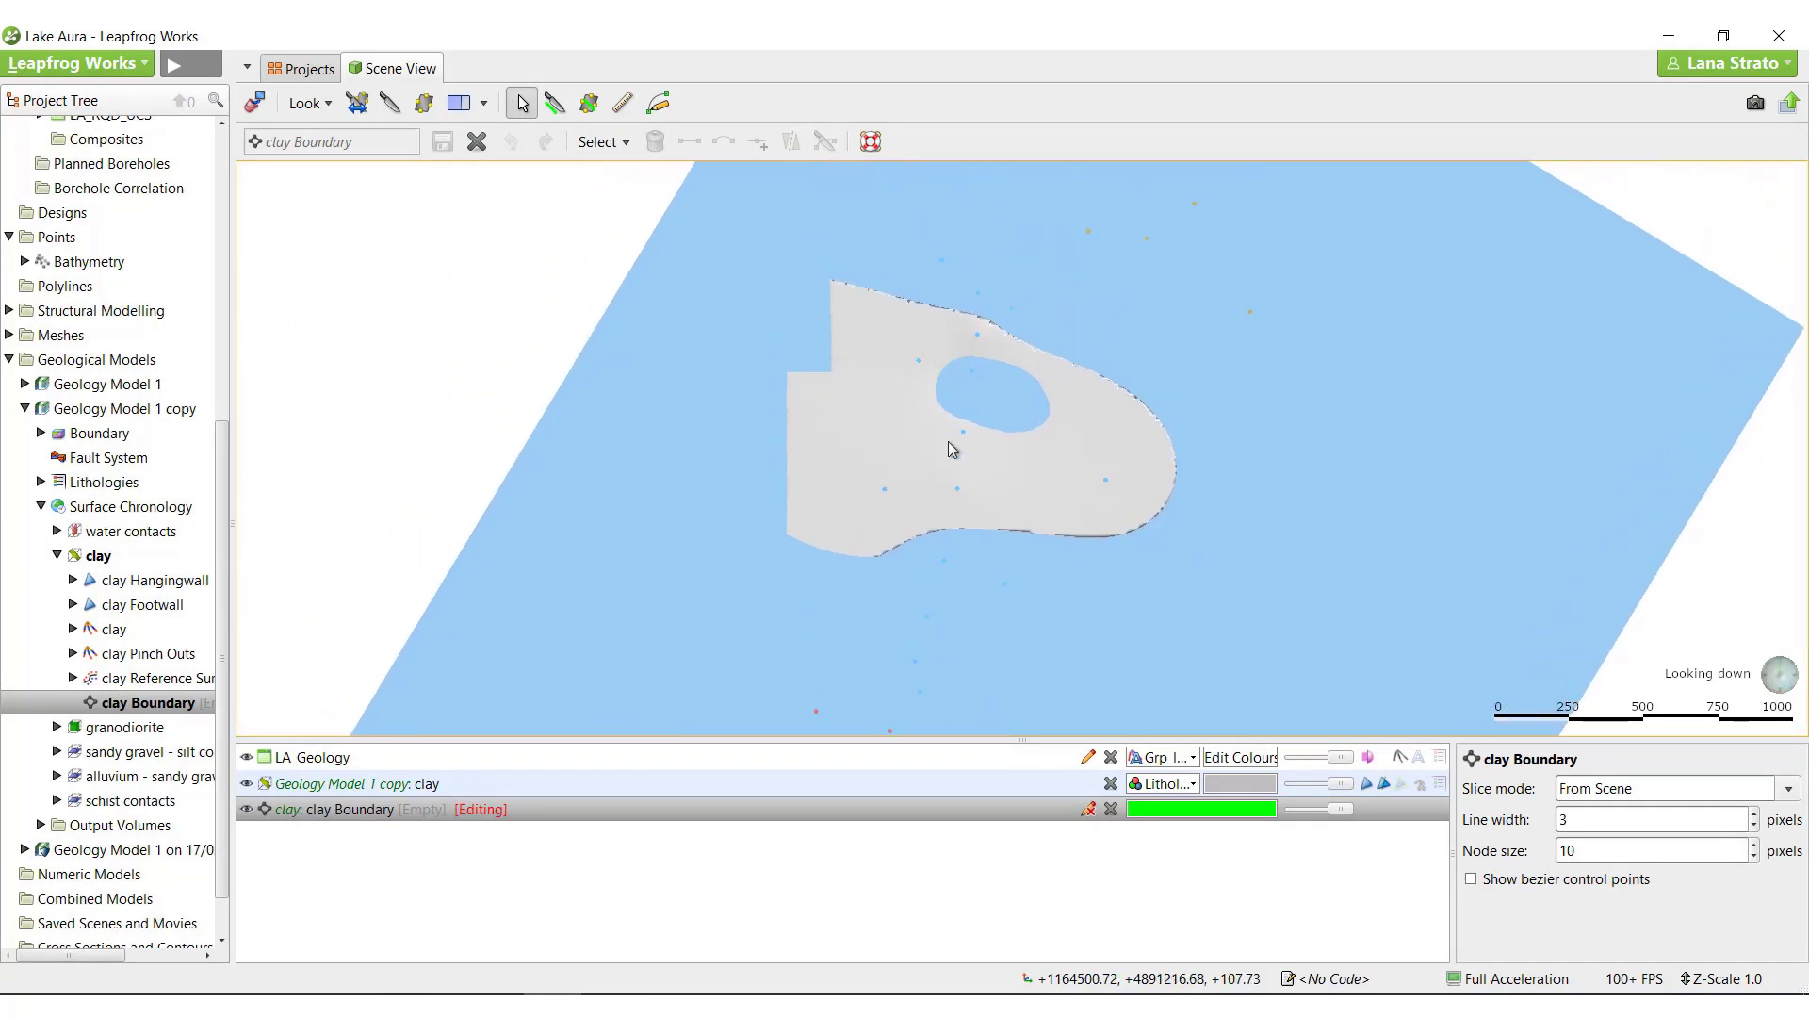
Lower the clay surface's opacity so it becomes semi-transparent
left_click(658, 103)
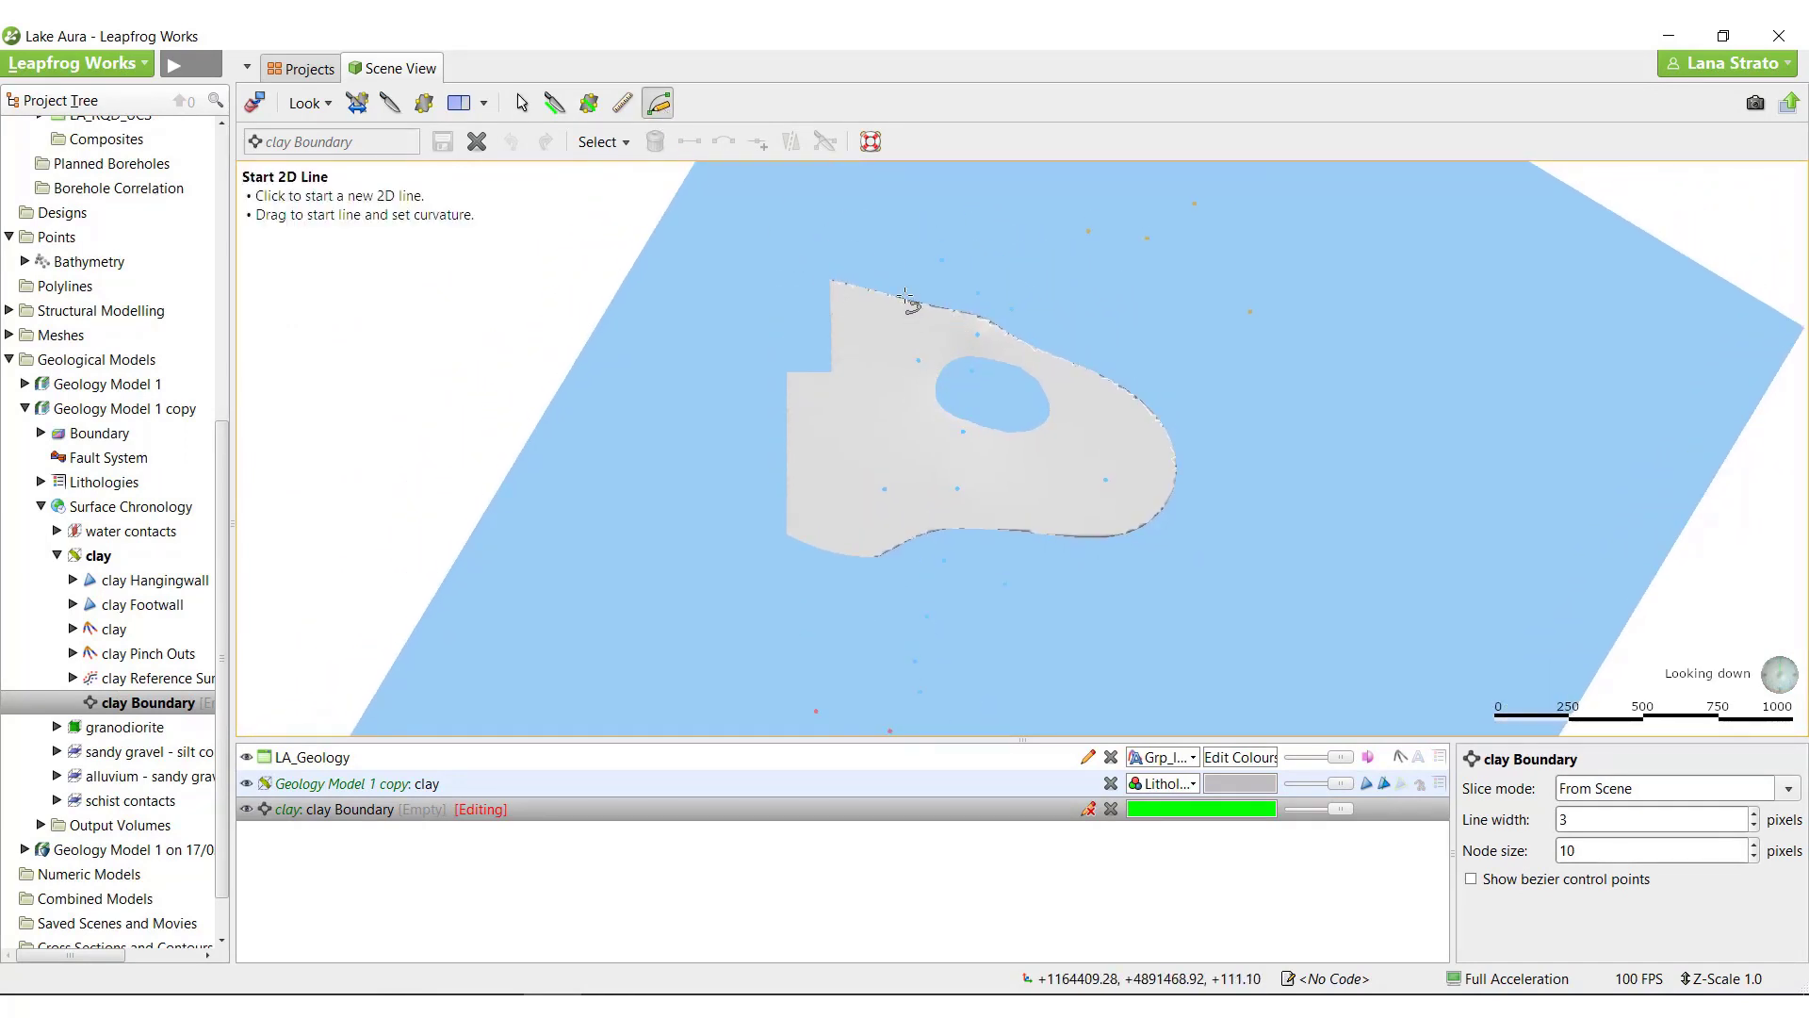
key("Escape")
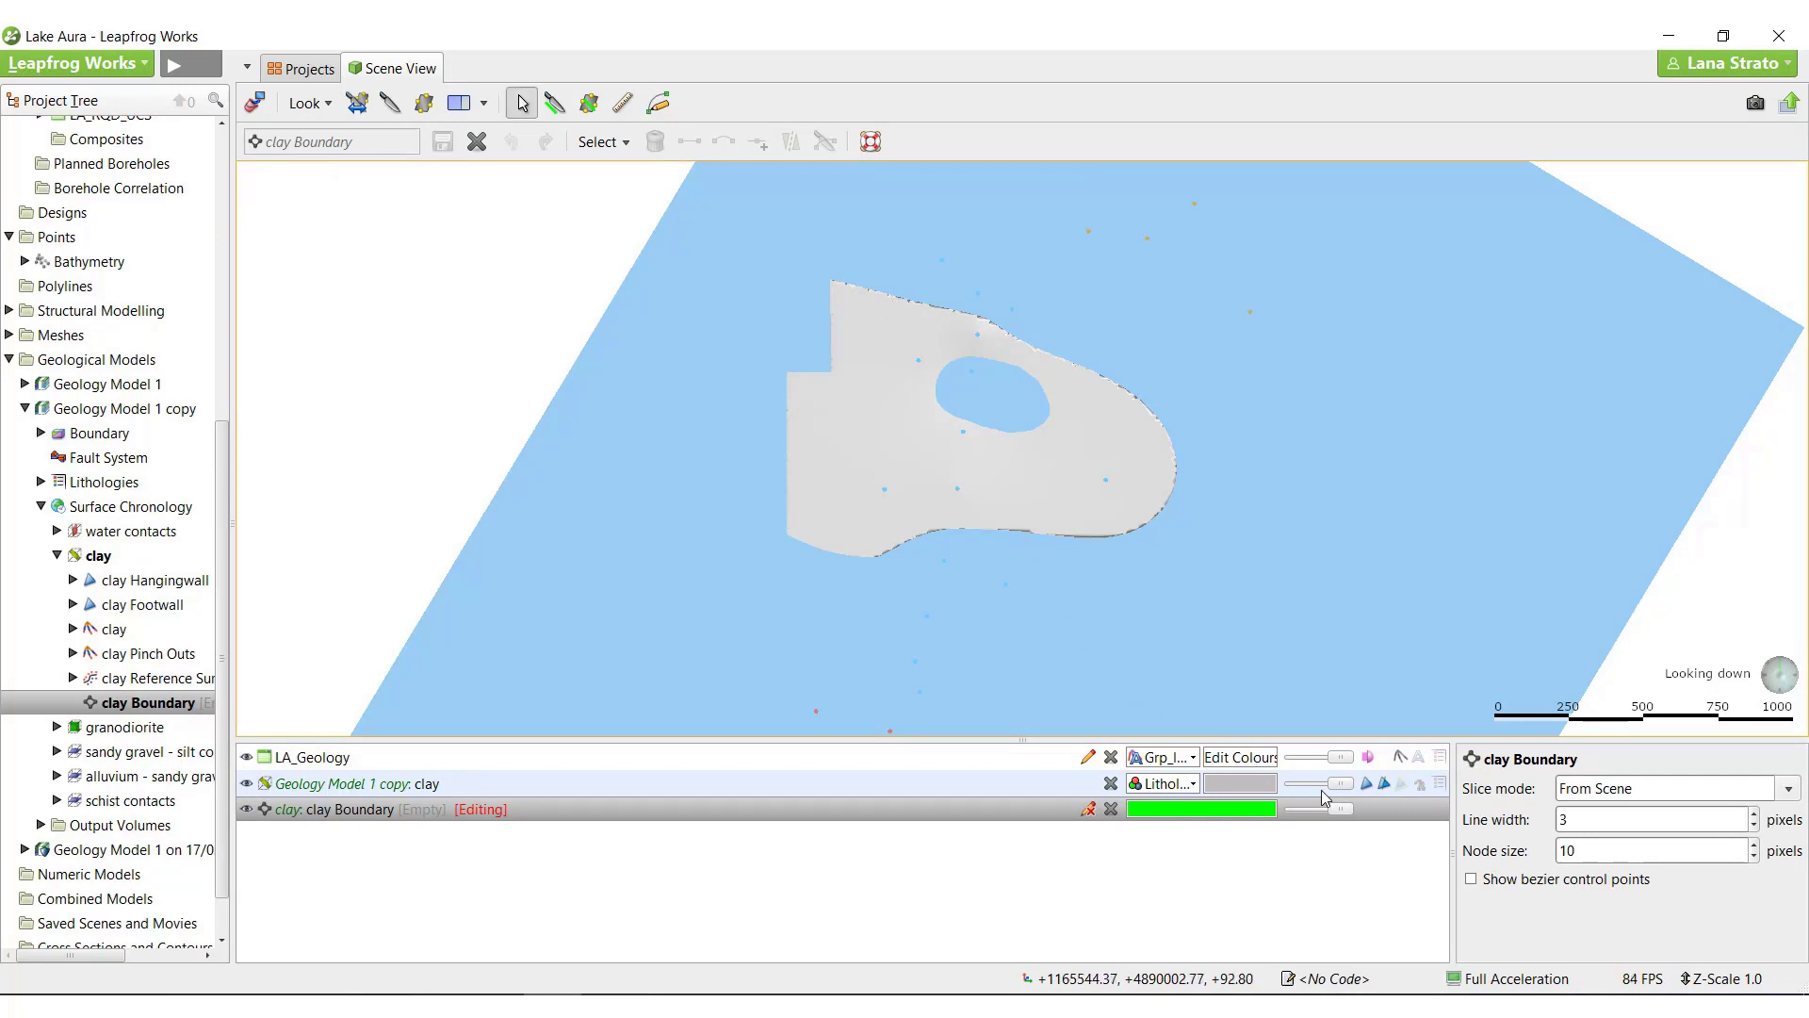
left_click_drag(1329, 792, 1324, 814)
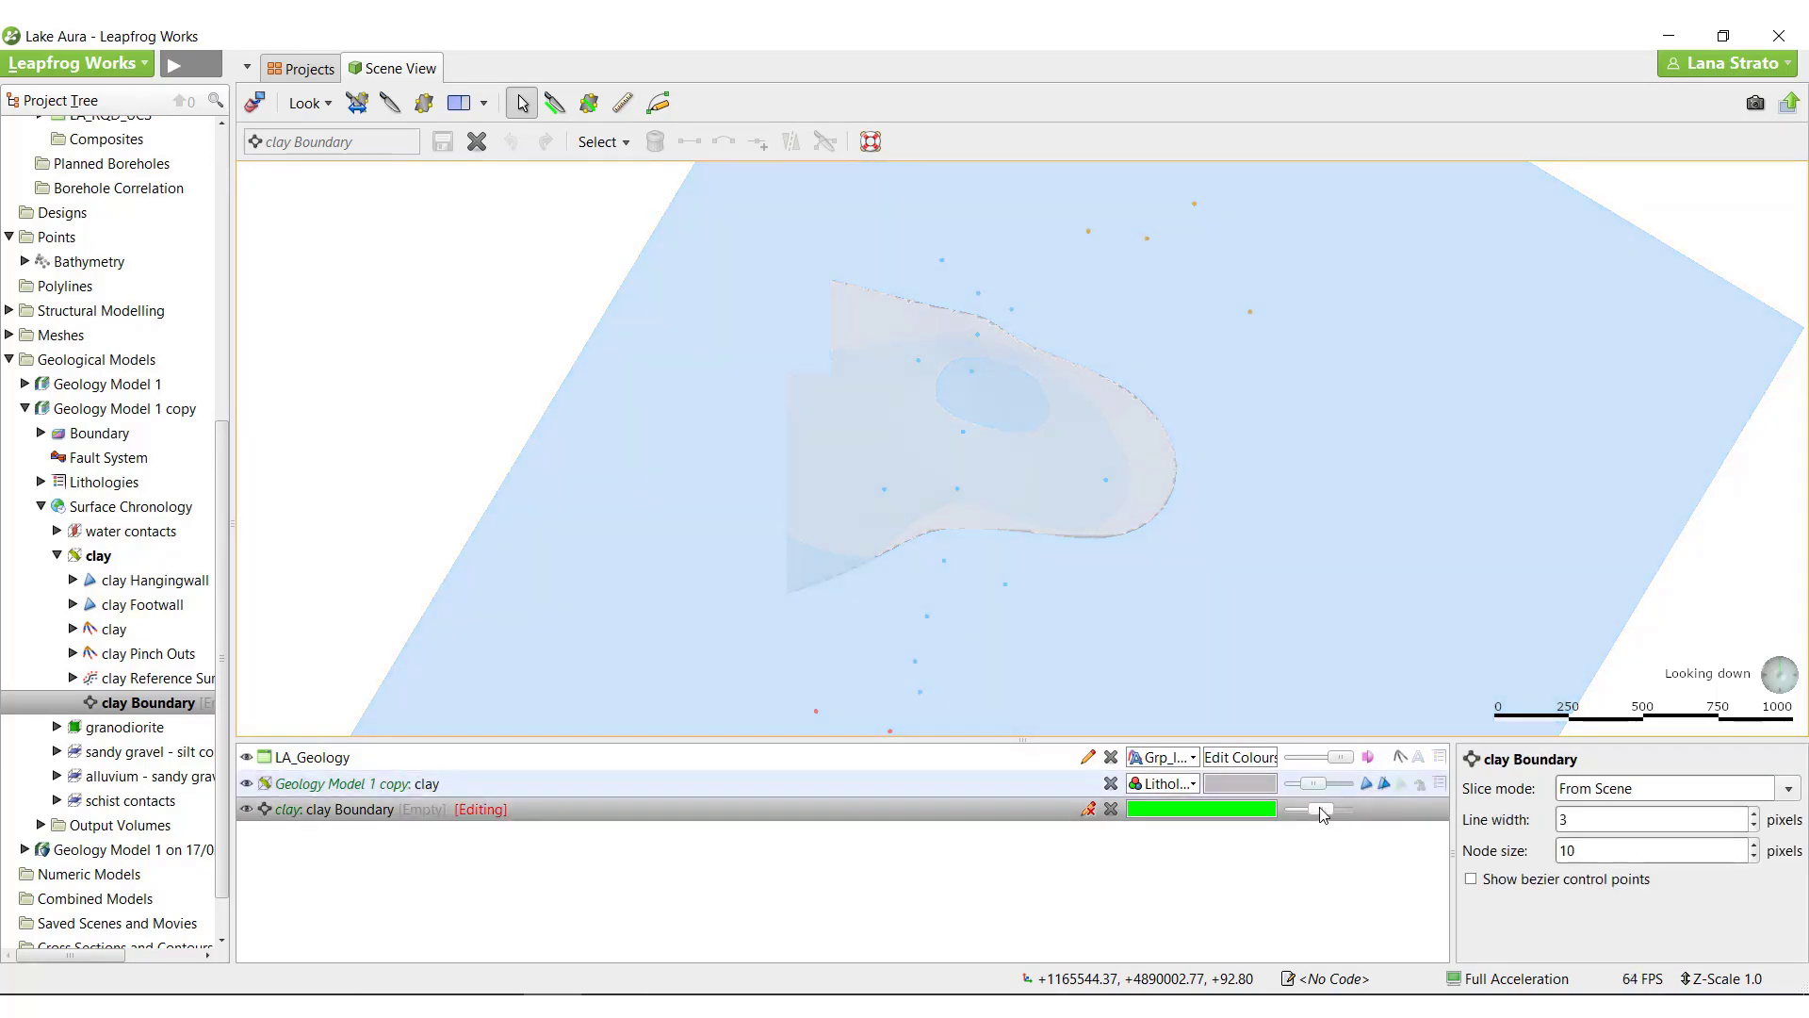
Draw a closed 2D boundary line around the clay area and save the clay Boundary
left_click(658, 104)
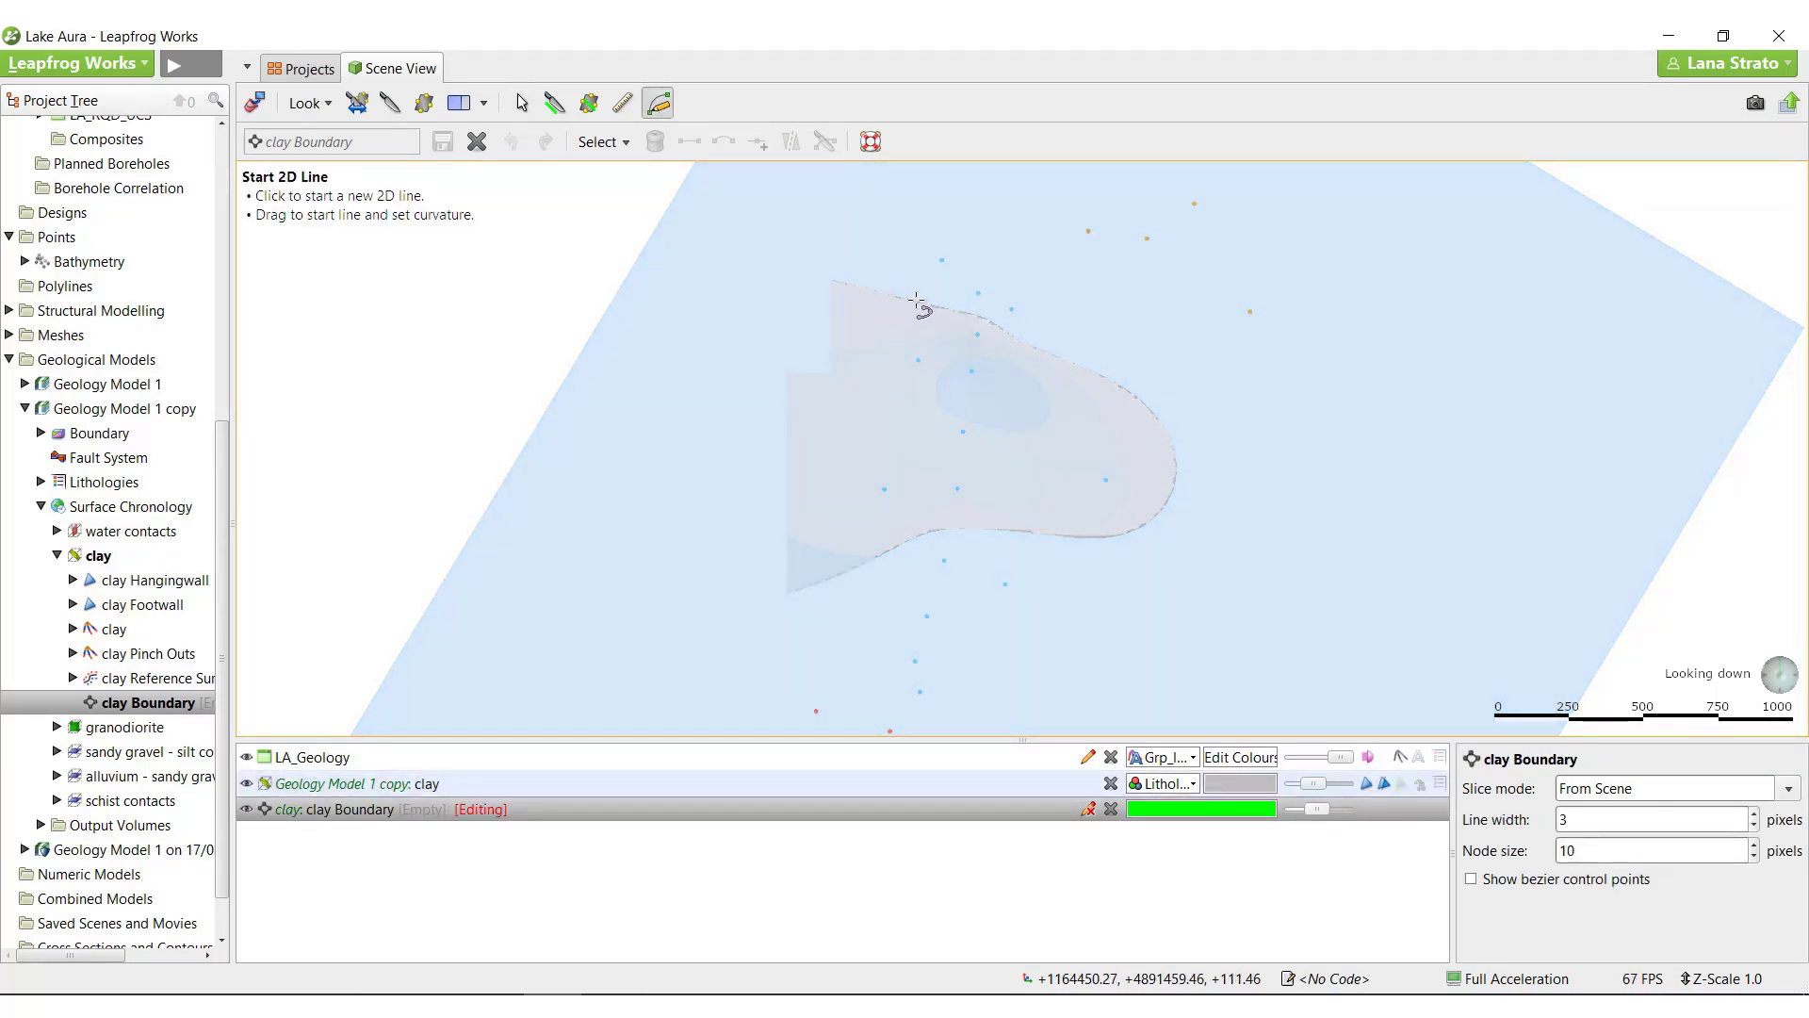
left_click(853, 345)
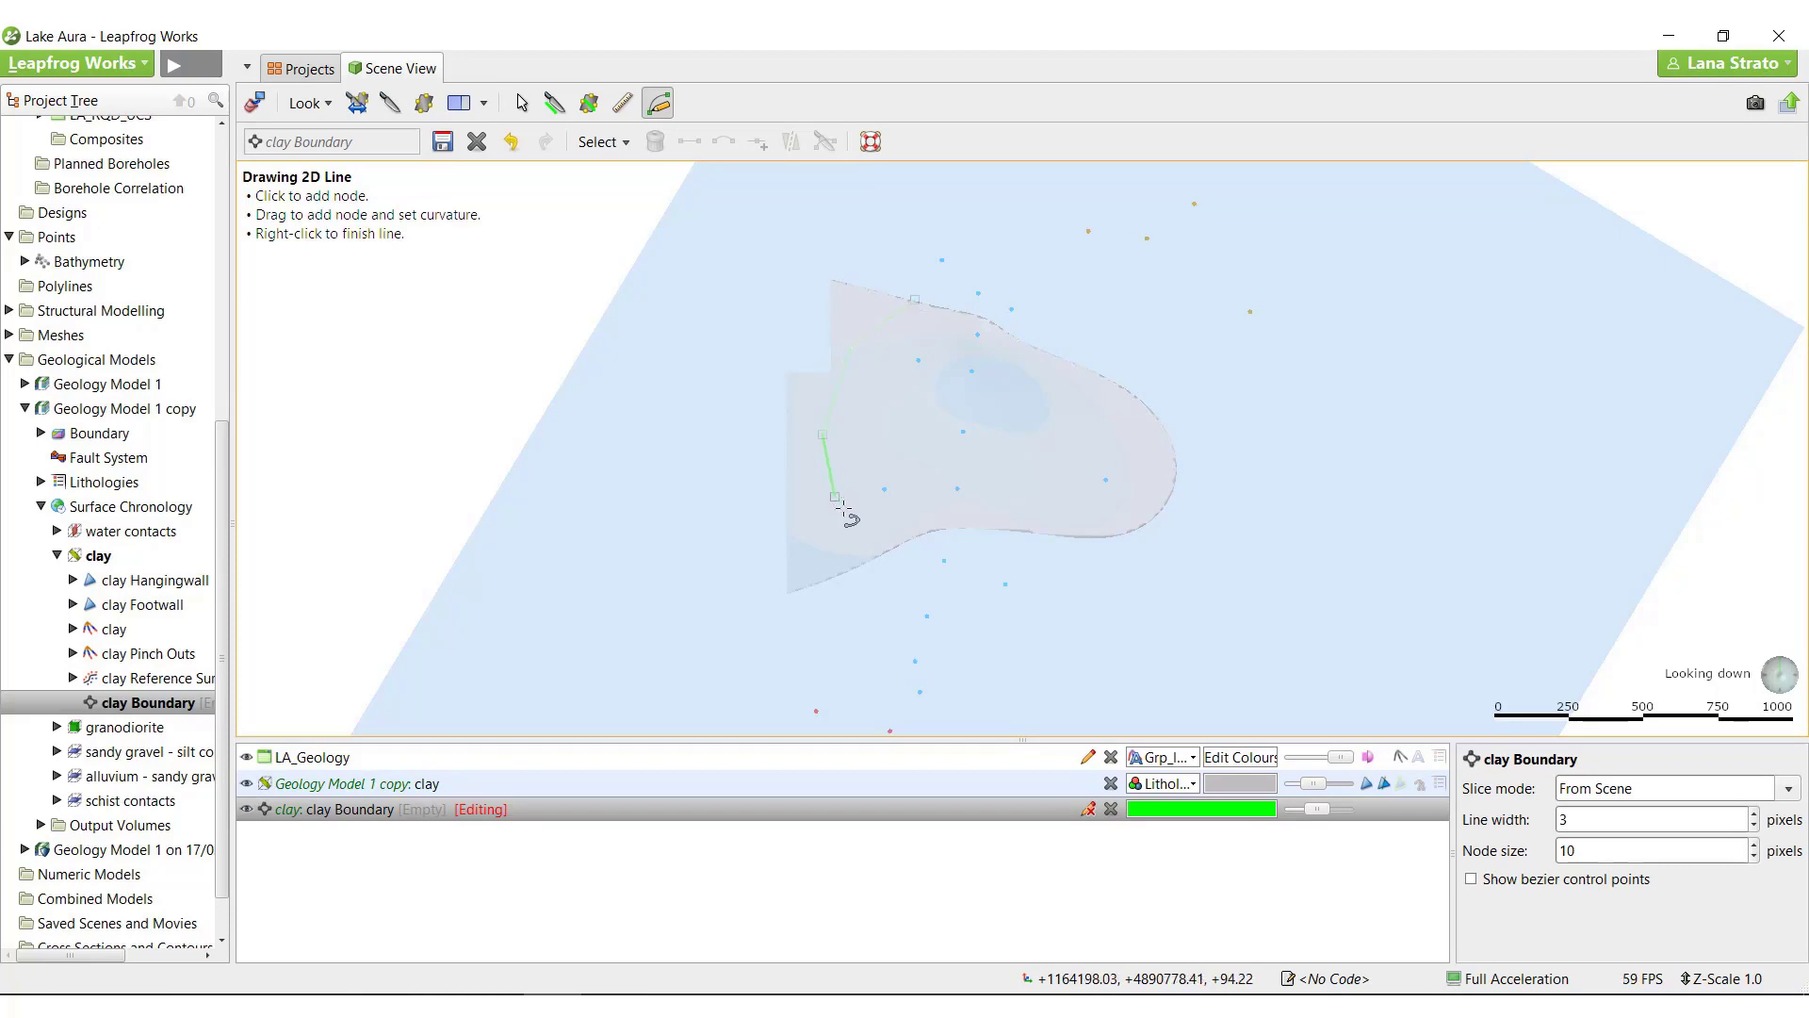
left_click(1126, 543)
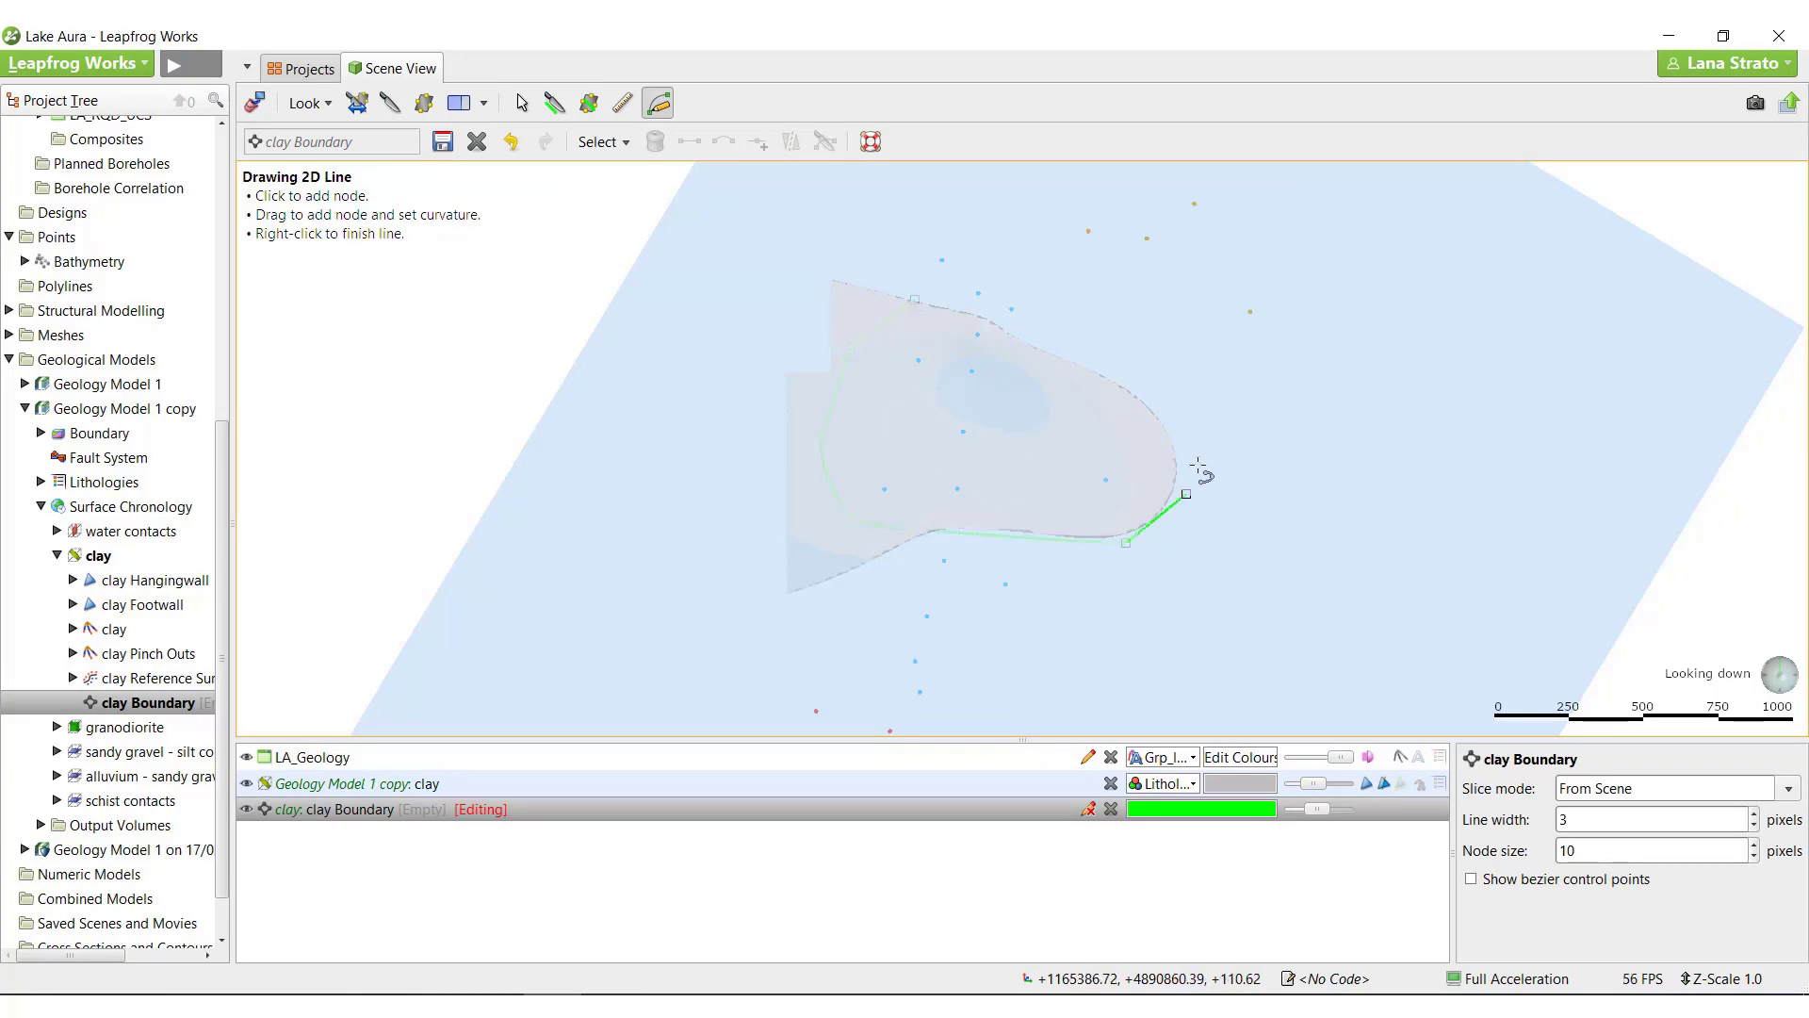
left_click(1055, 329)
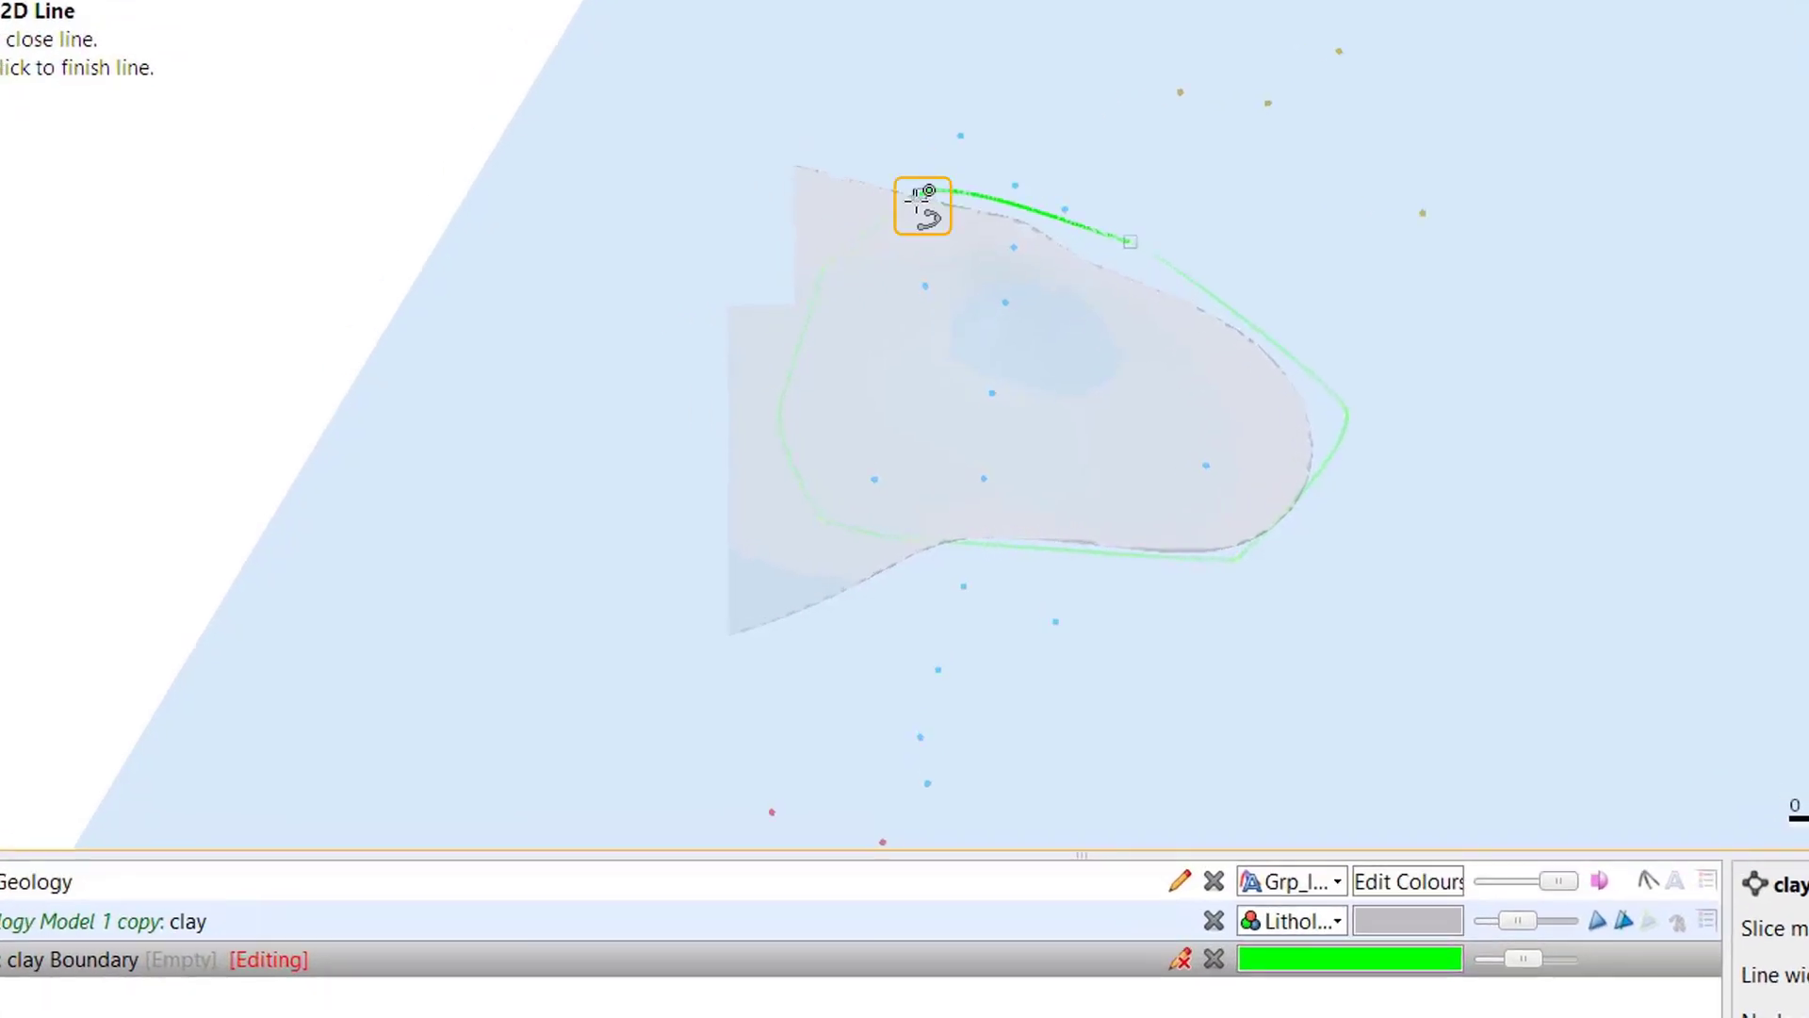
left_click(919, 198)
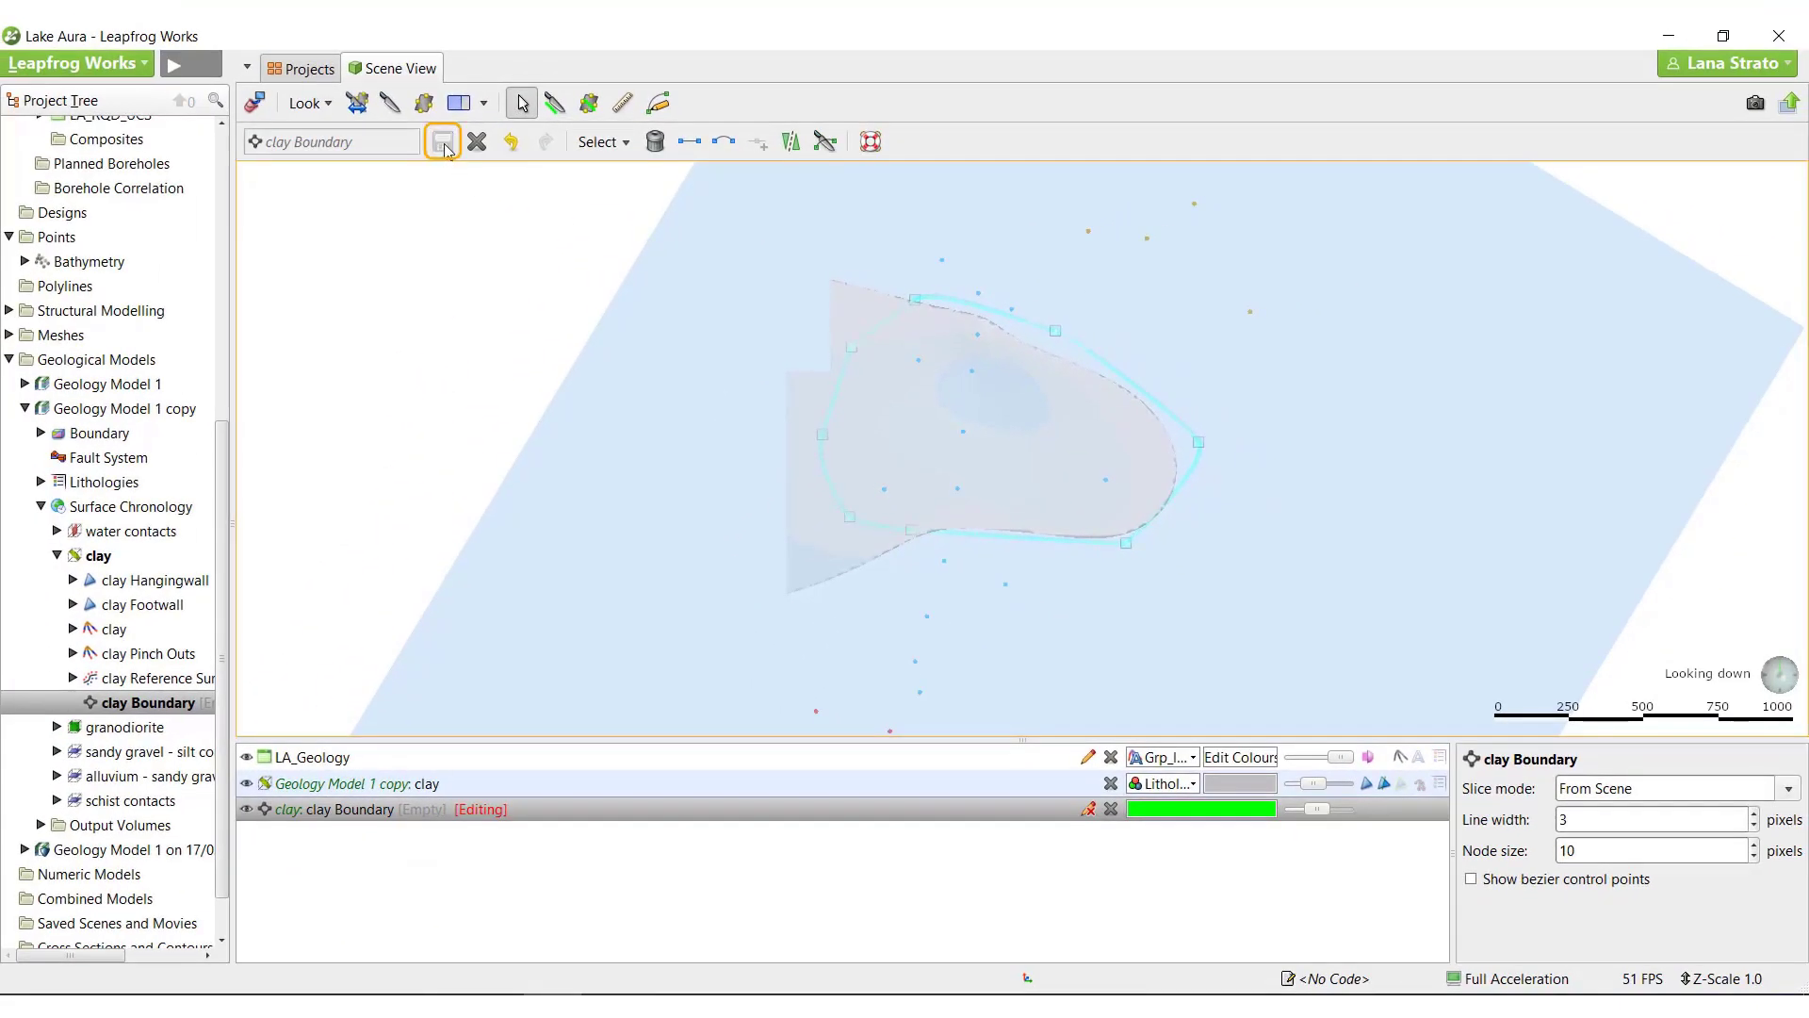
left_click(443, 142)
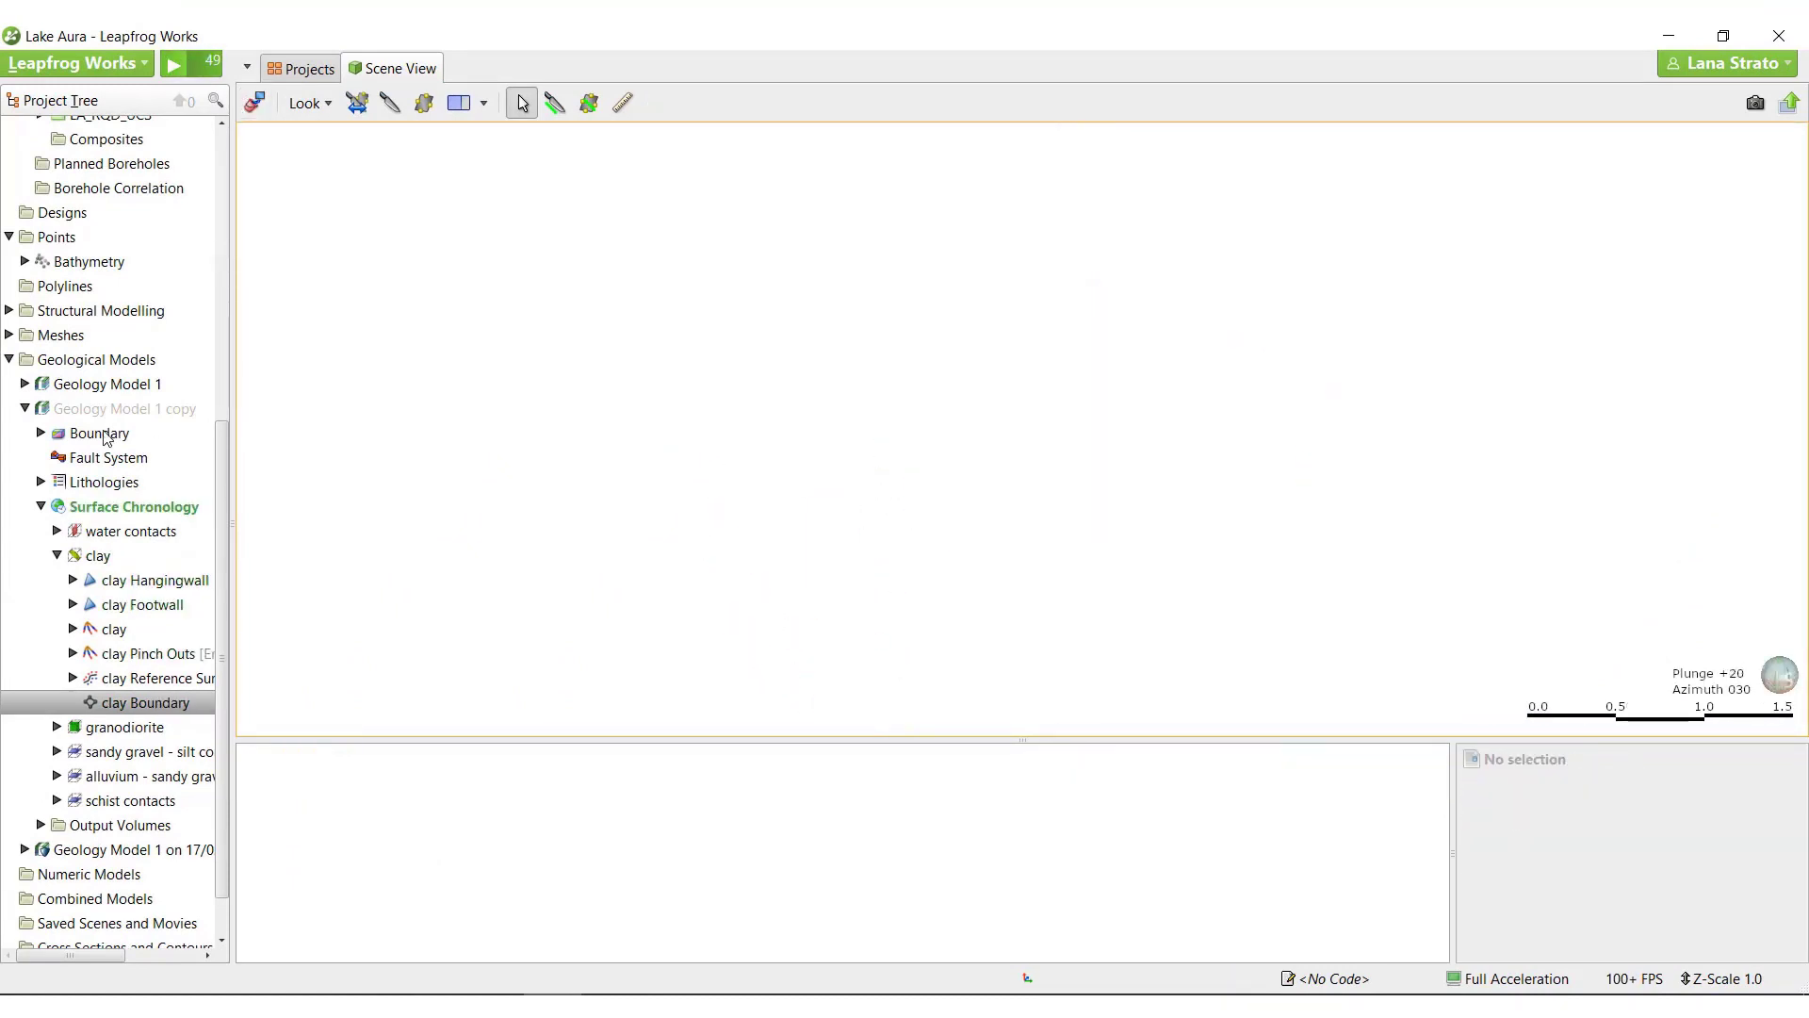
Display the LA_Geology Grp_lith borehole lithologies in the scene
scroll(62, 335, "up", 5)
left_click(41, 351)
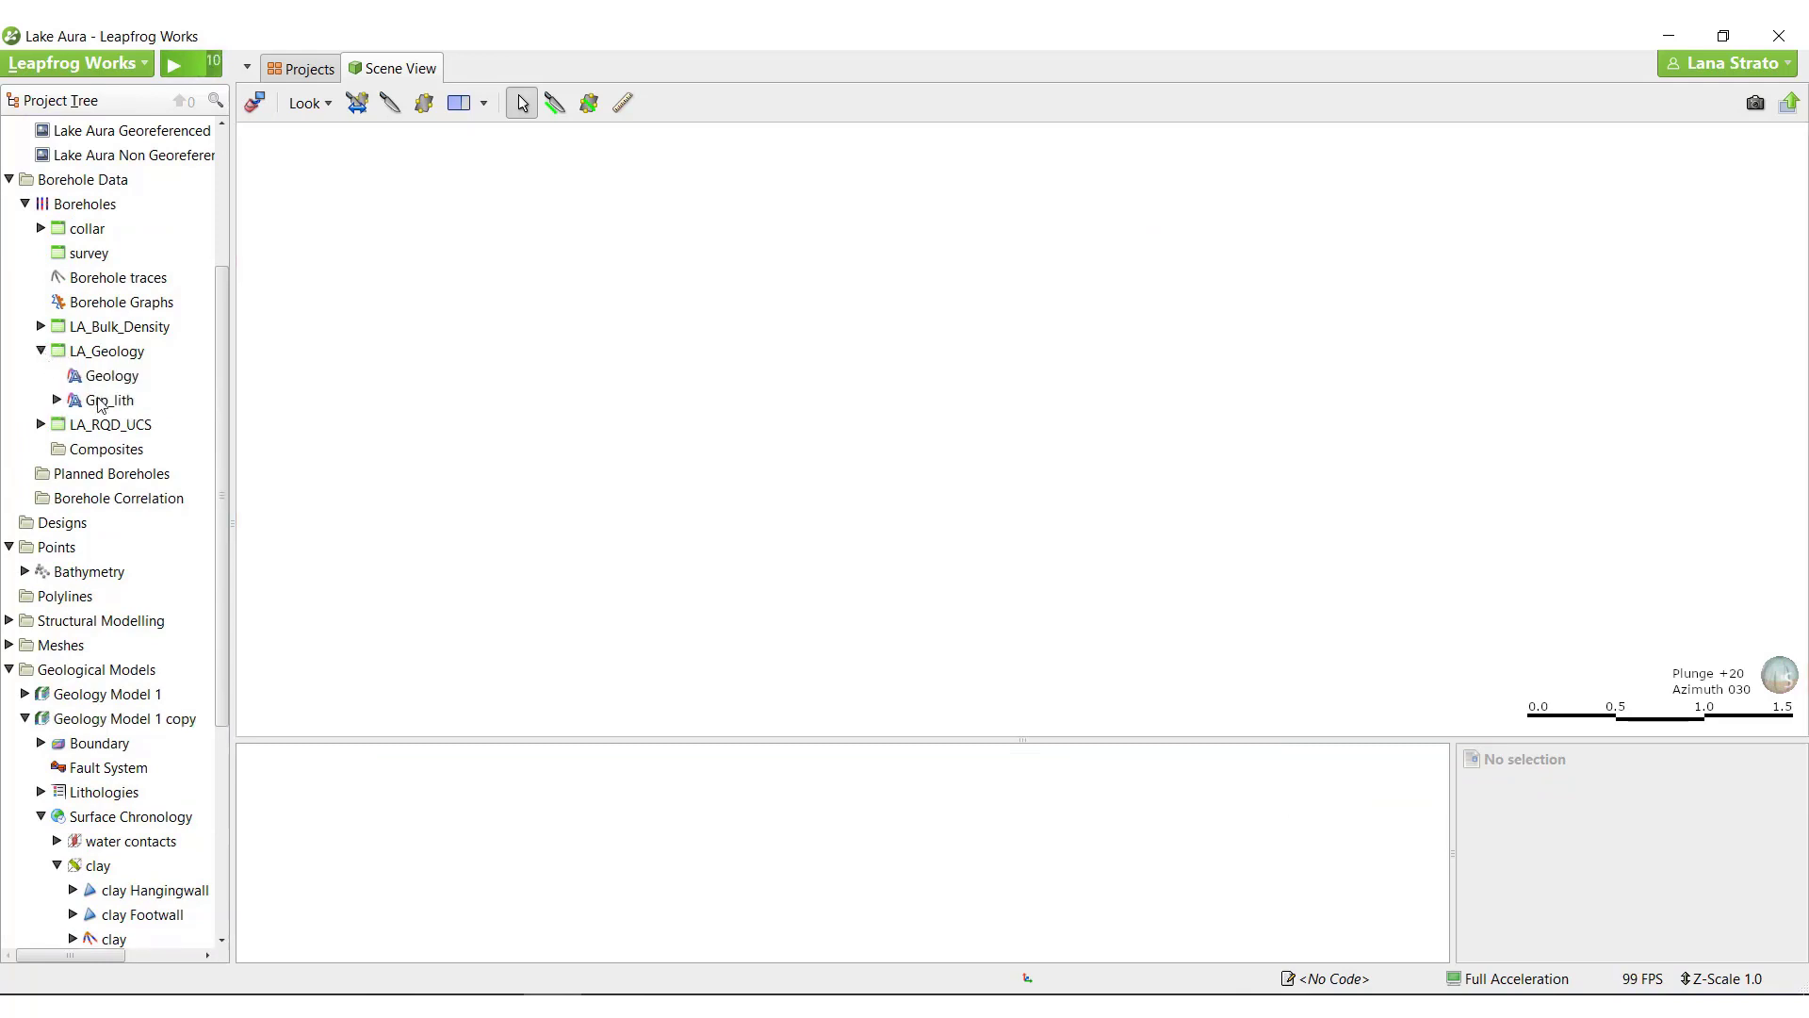
left_click_drag(94, 399, 302, 437)
scroll(141, 524, "down", 4)
scroll(141, 525, "down", 2)
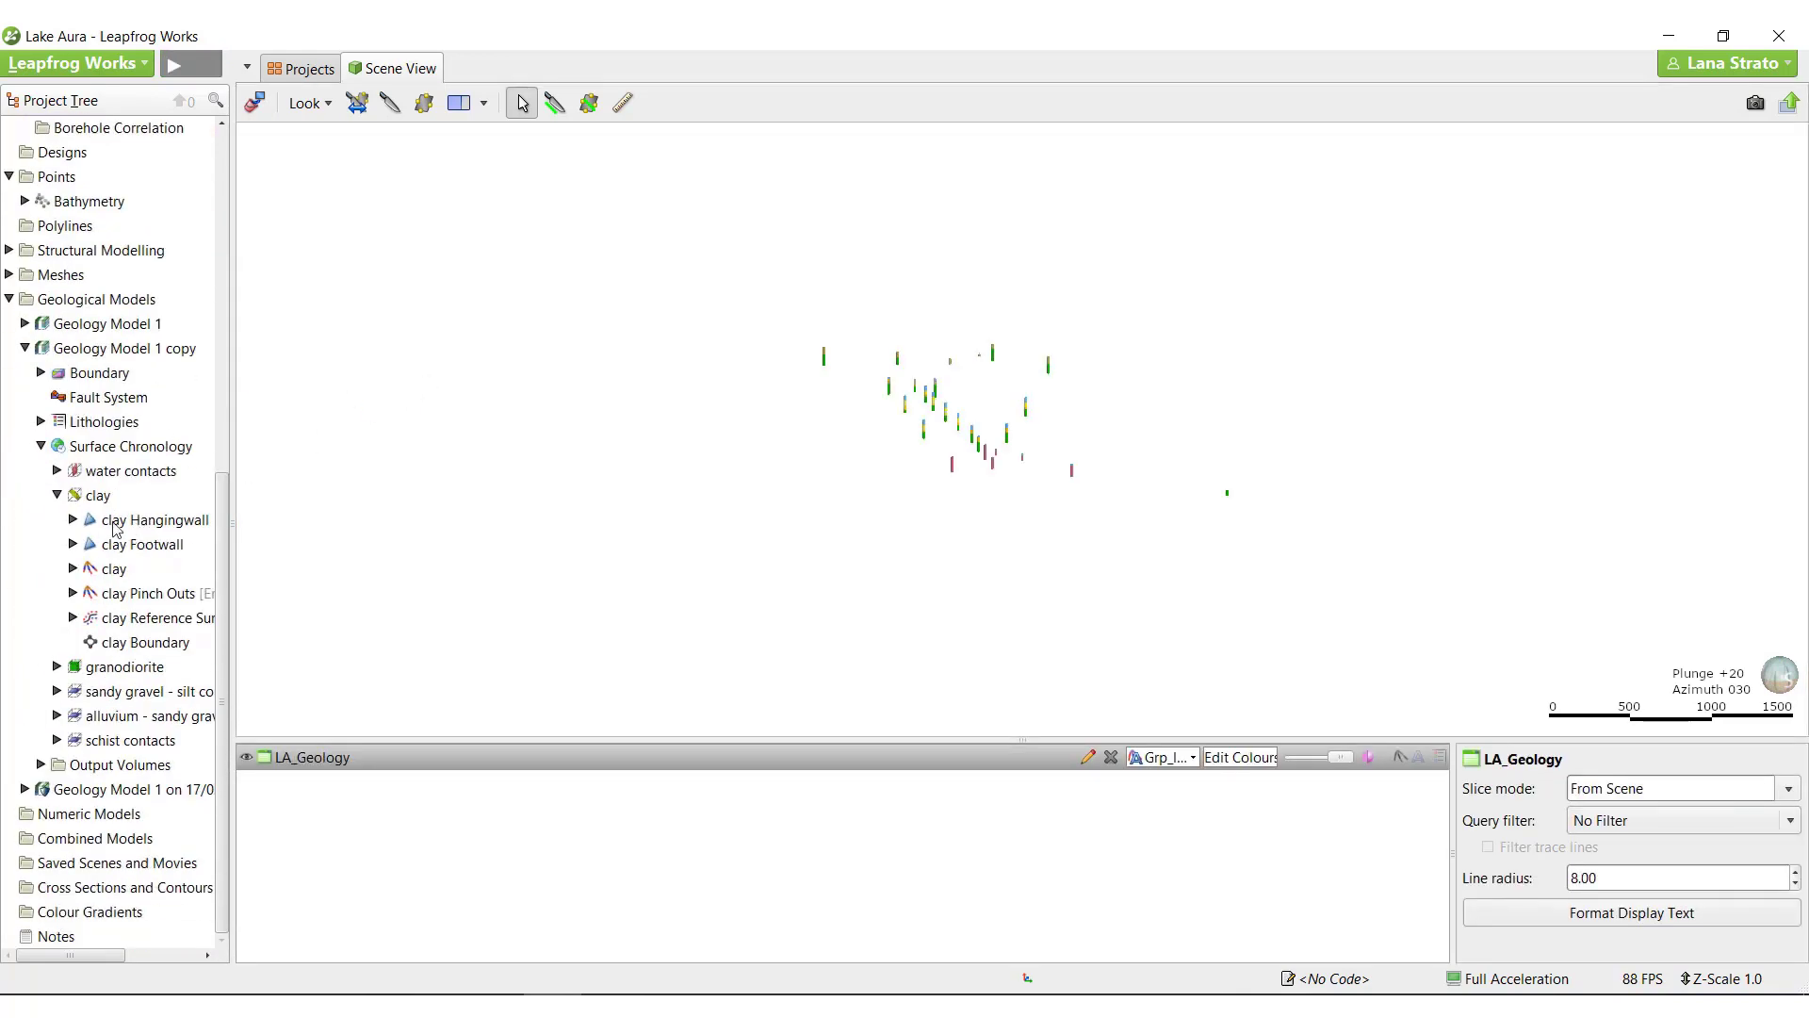
left_click(58, 497)
Add the granodiorite surface and the Granodiorite contact GIS line to the scene and orbit to view them
left_click_drag(113, 666, 565, 513)
left_click_drag(1398, 537, 937, 427)
scroll(975, 489, "up", 5)
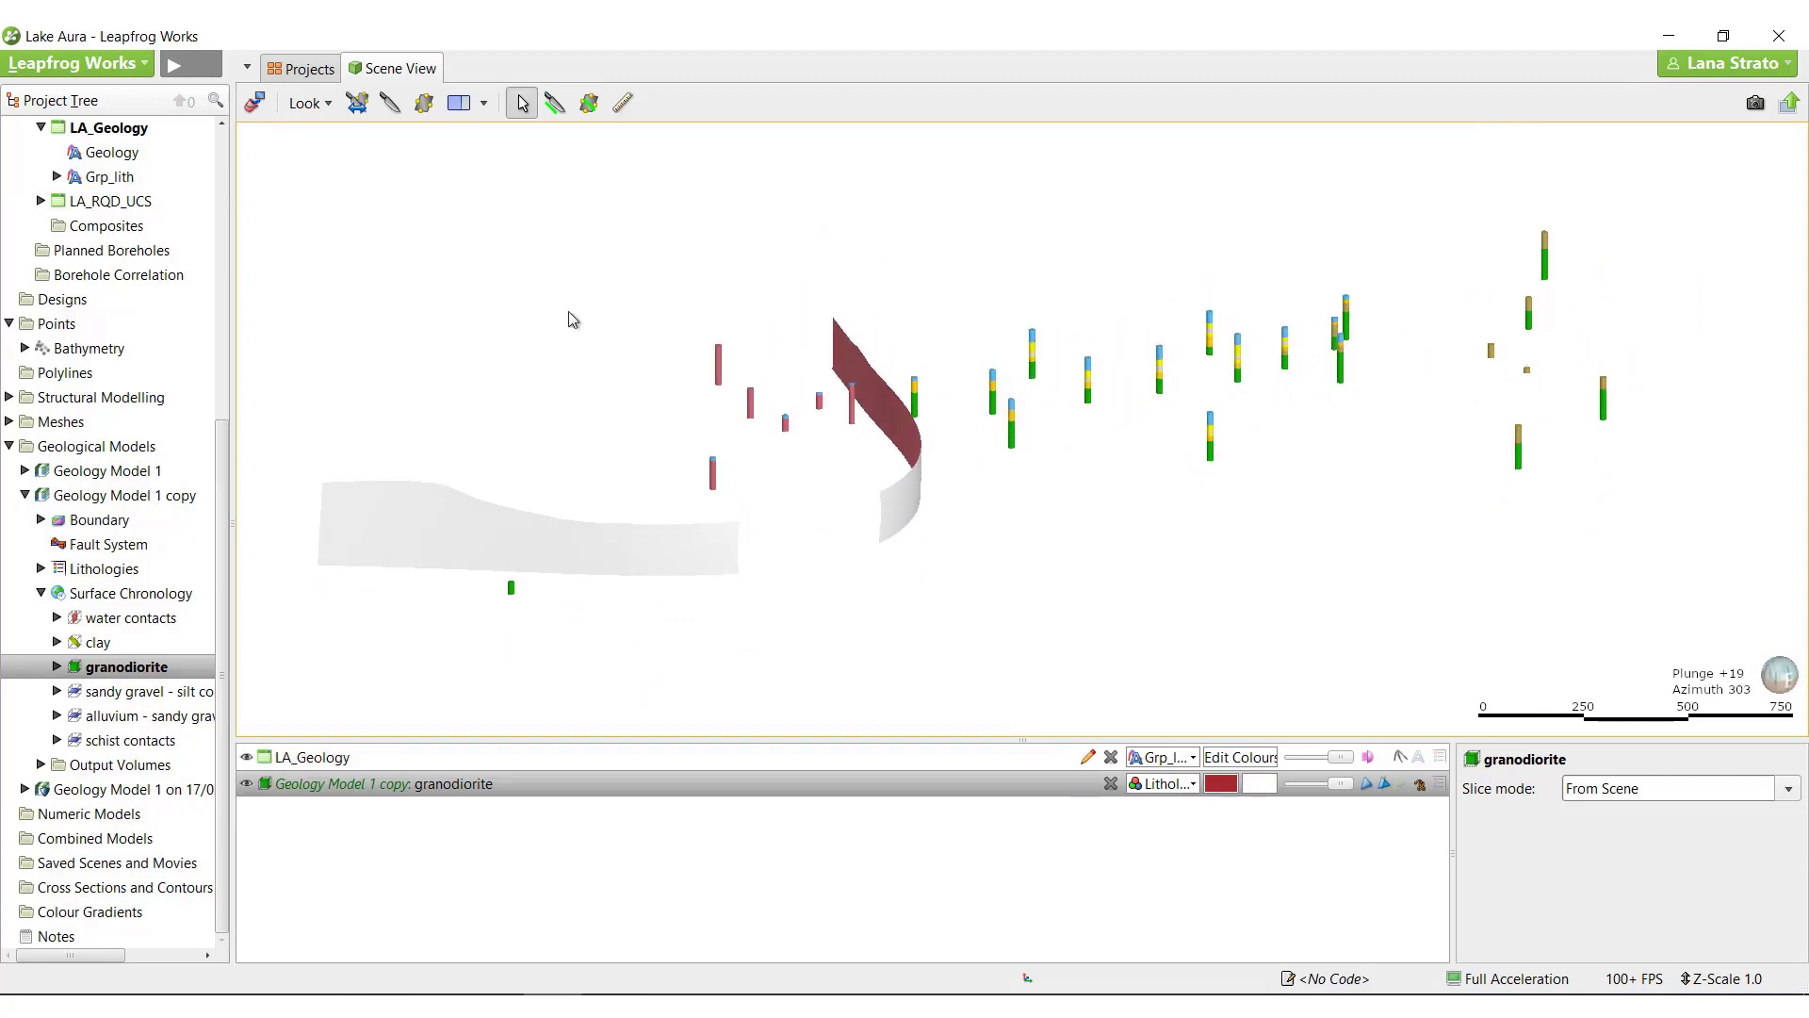
scroll(115, 242, "up", 6)
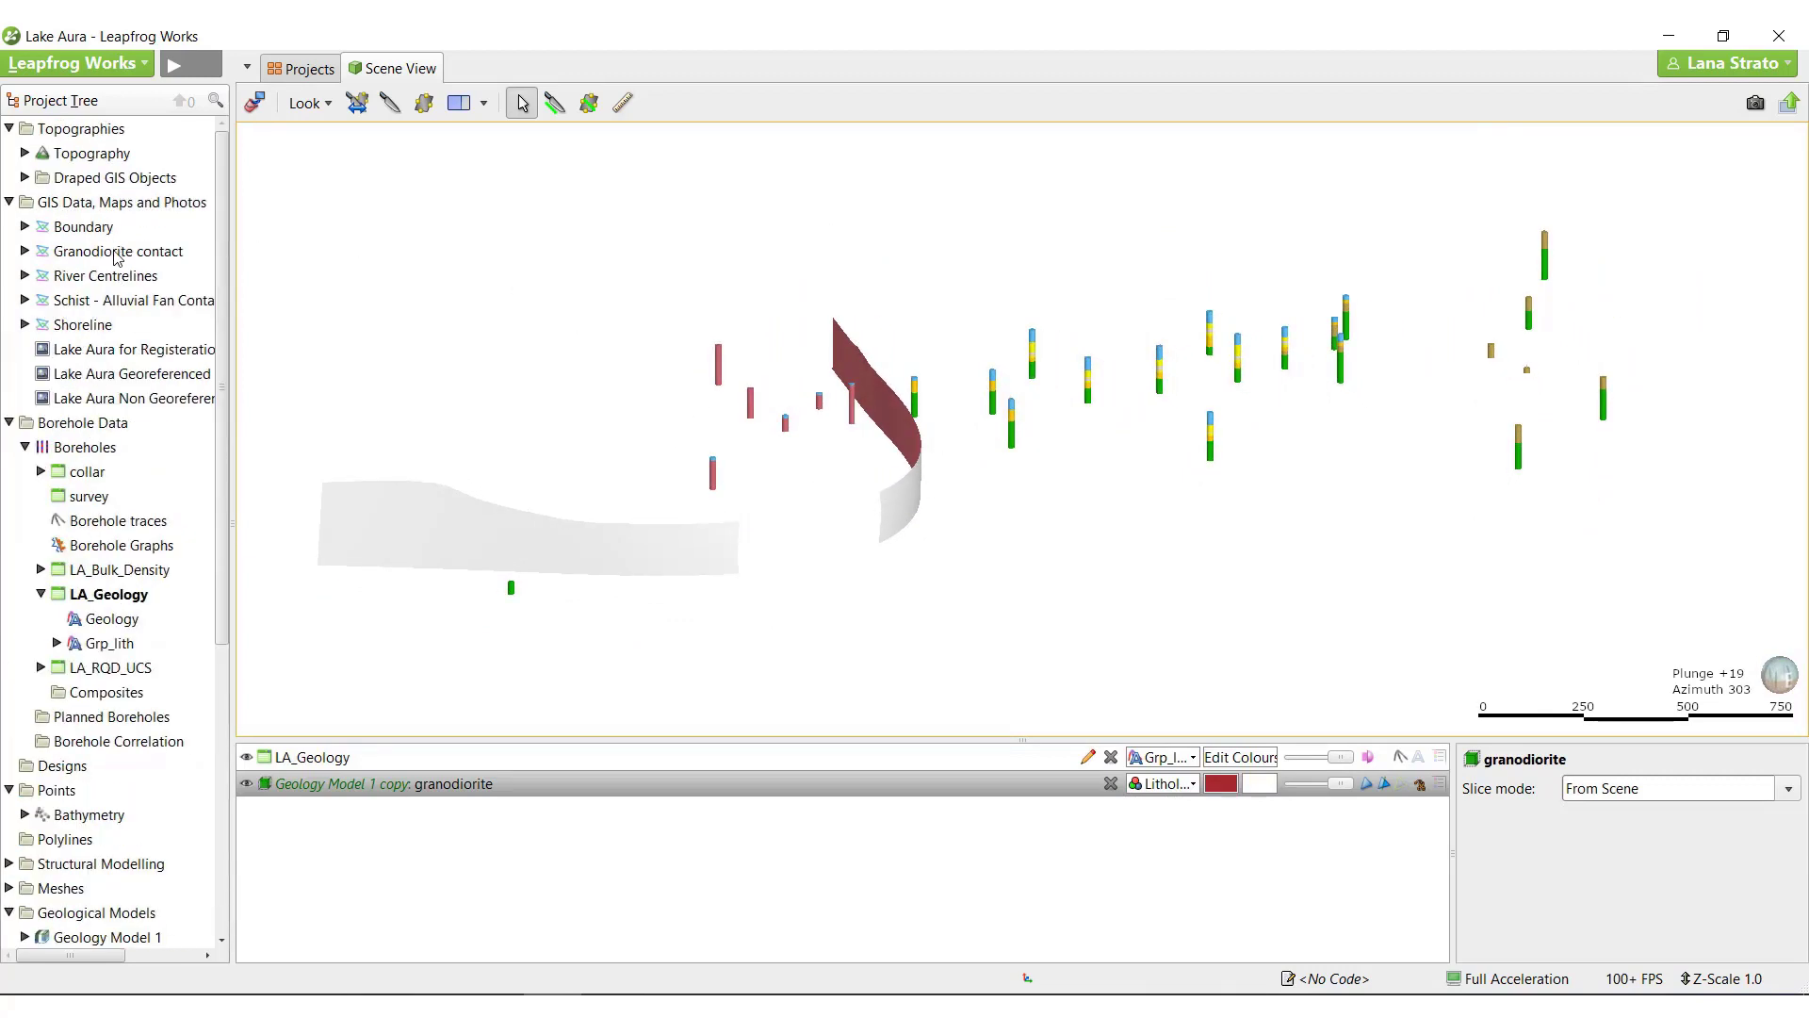
left_click_drag(115, 260, 923, 455)
scroll(1046, 552, "down", 5)
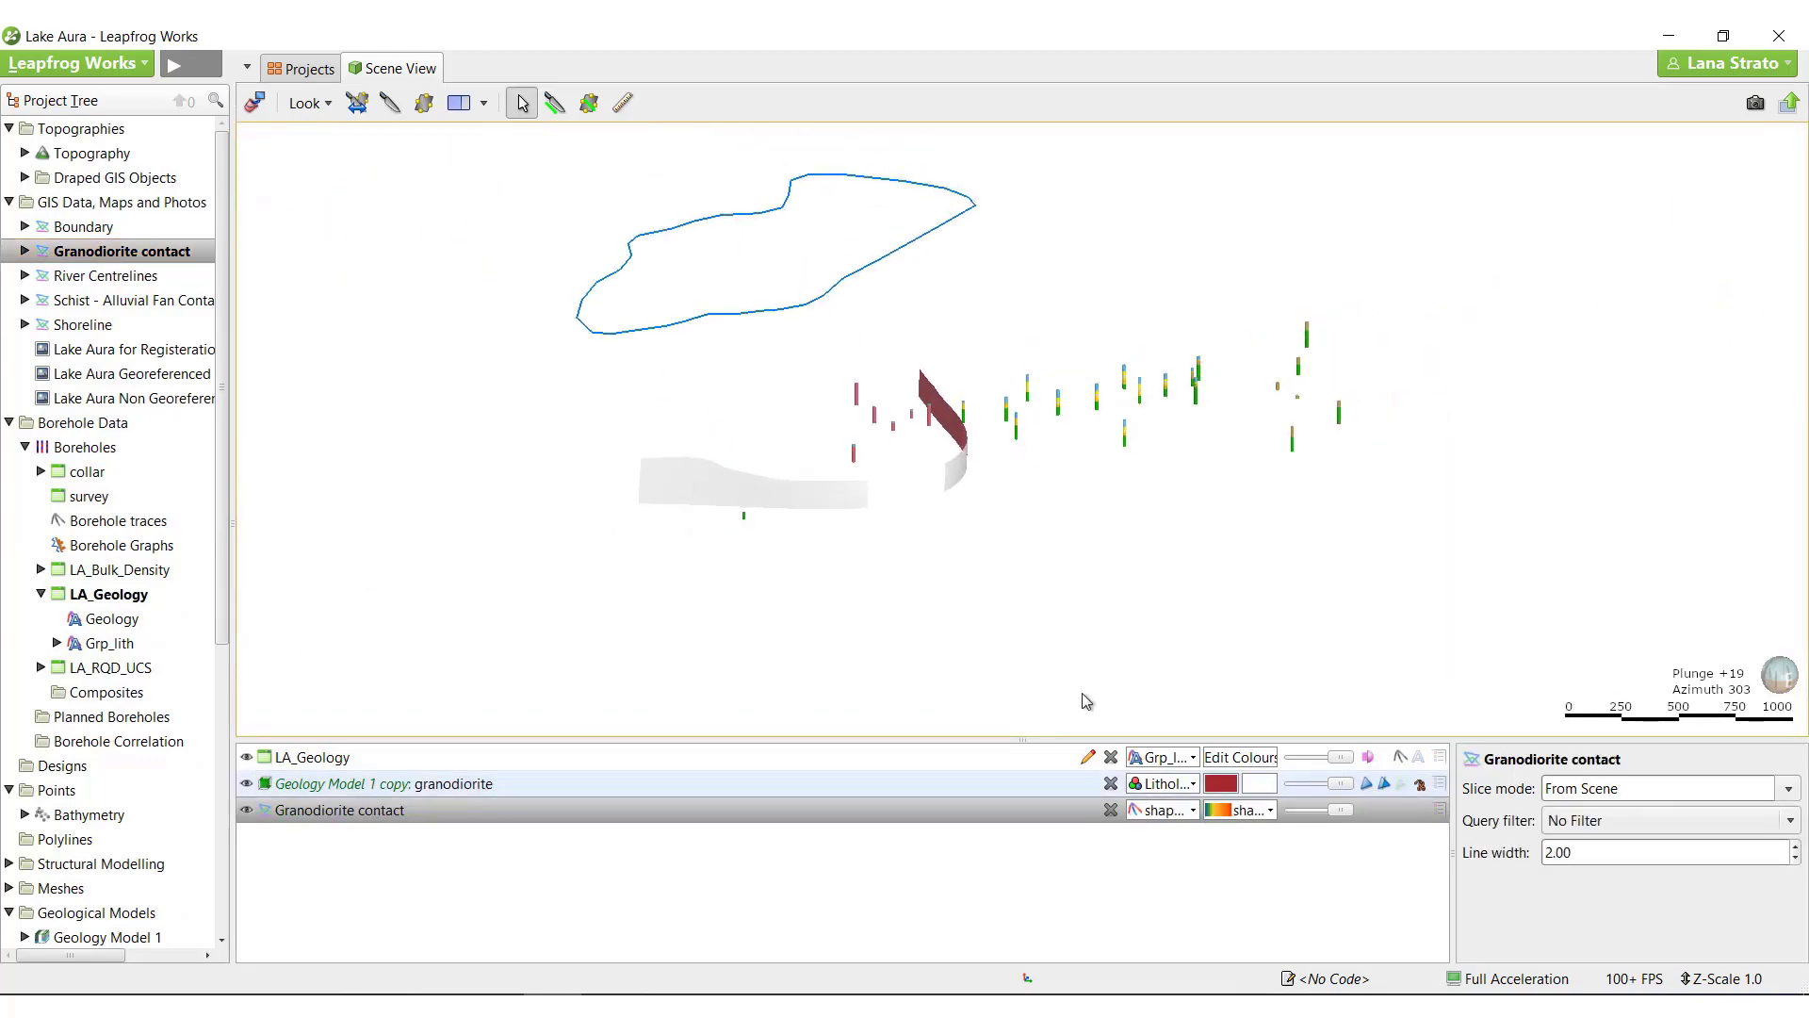
left_click_drag(943, 274, 825, 338)
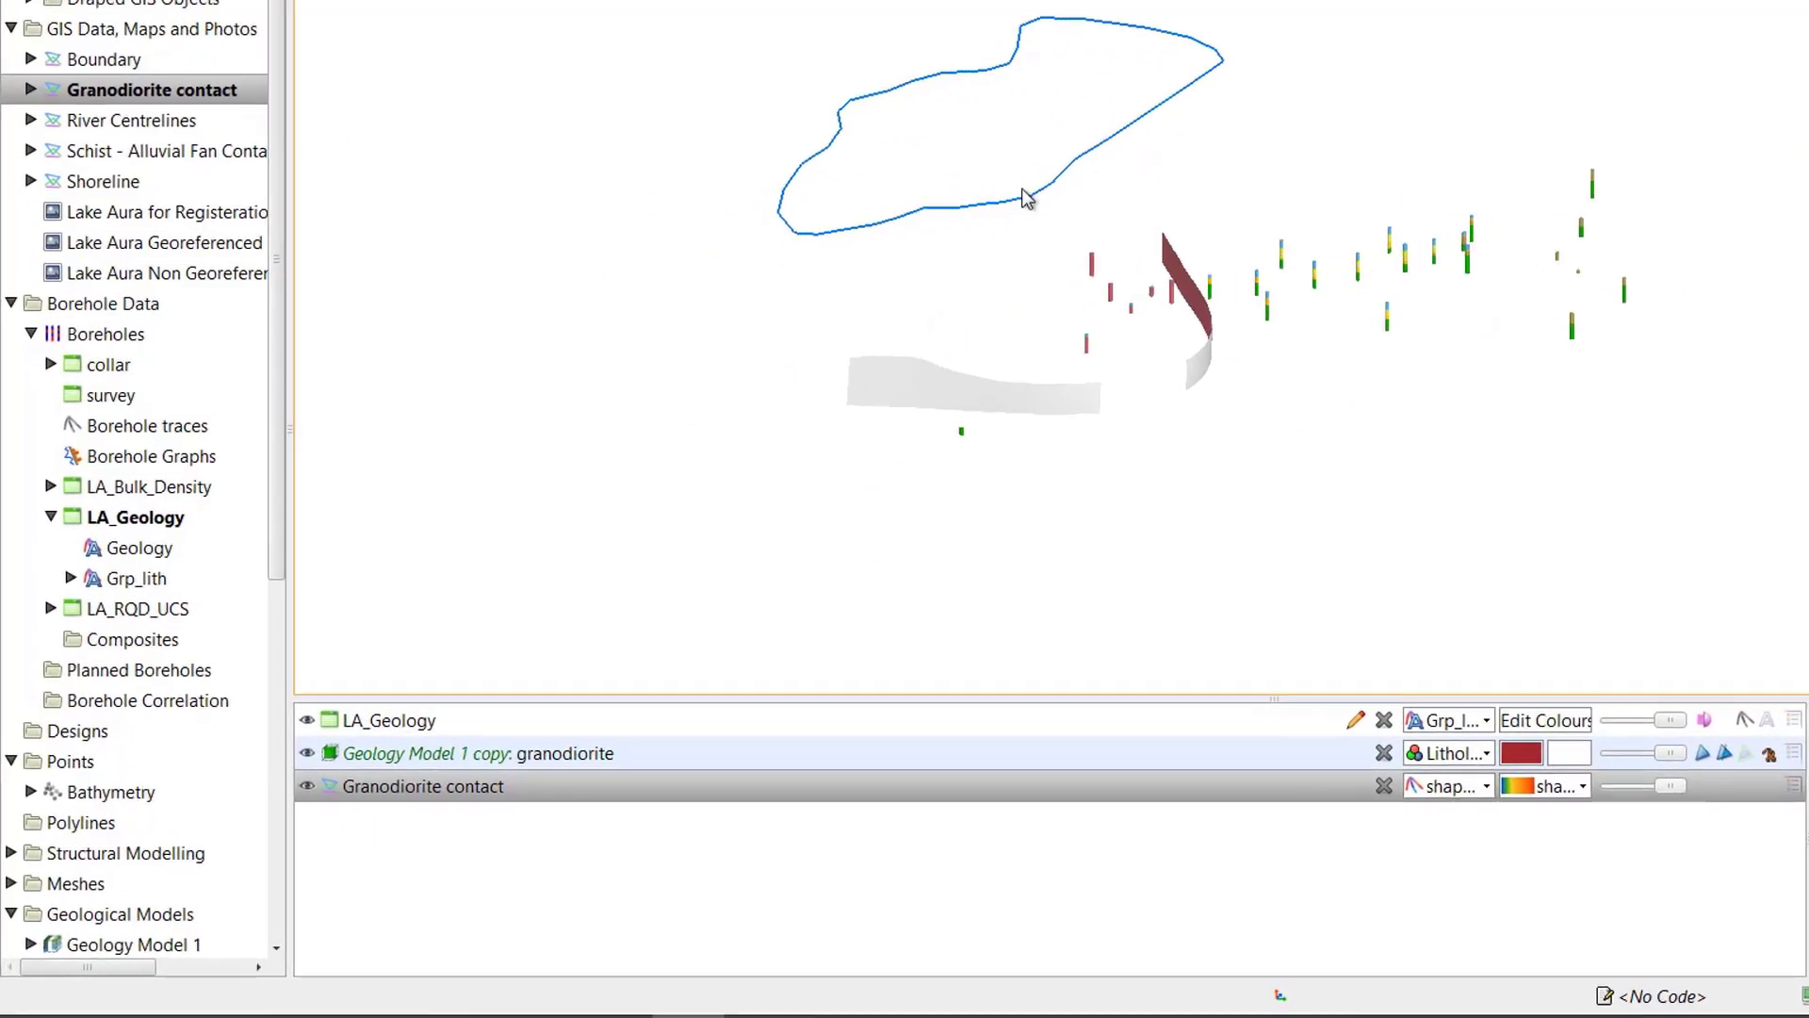
Add the Granodiorite contact (On Topography) GIS vector data to the granodiorite surface
scroll(98, 471, "down", 6)
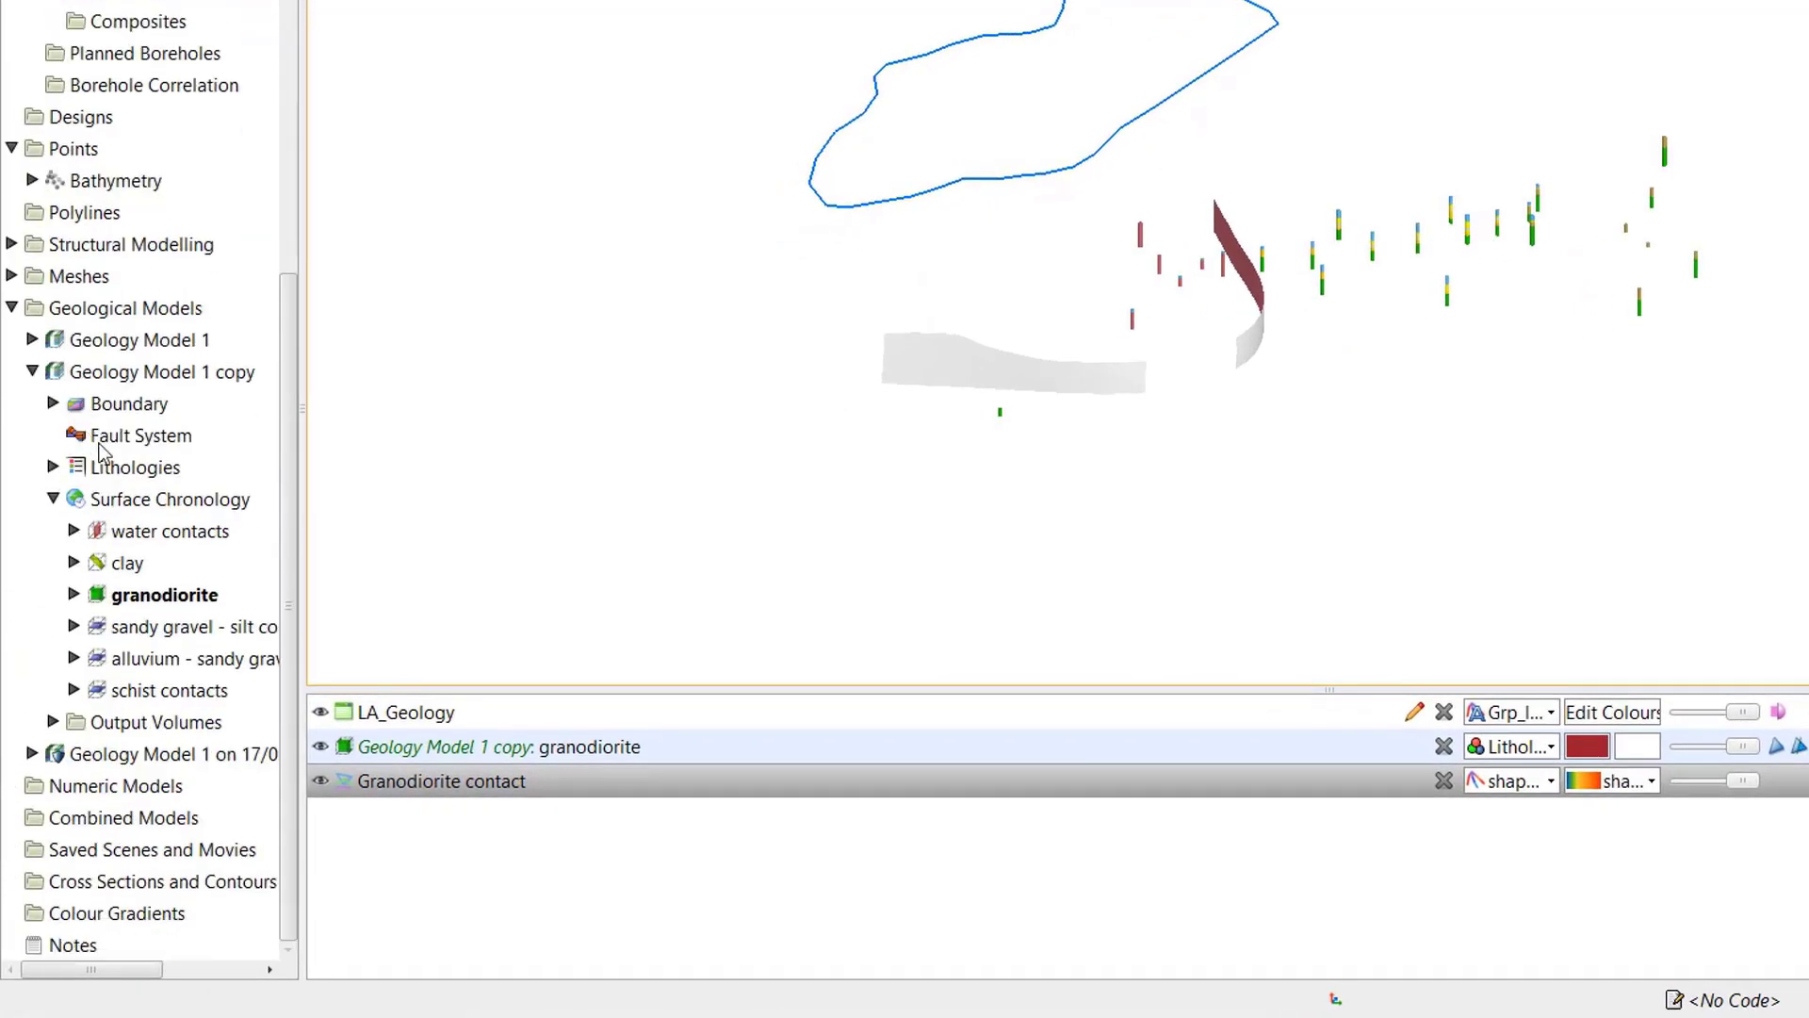
right_click(215, 593)
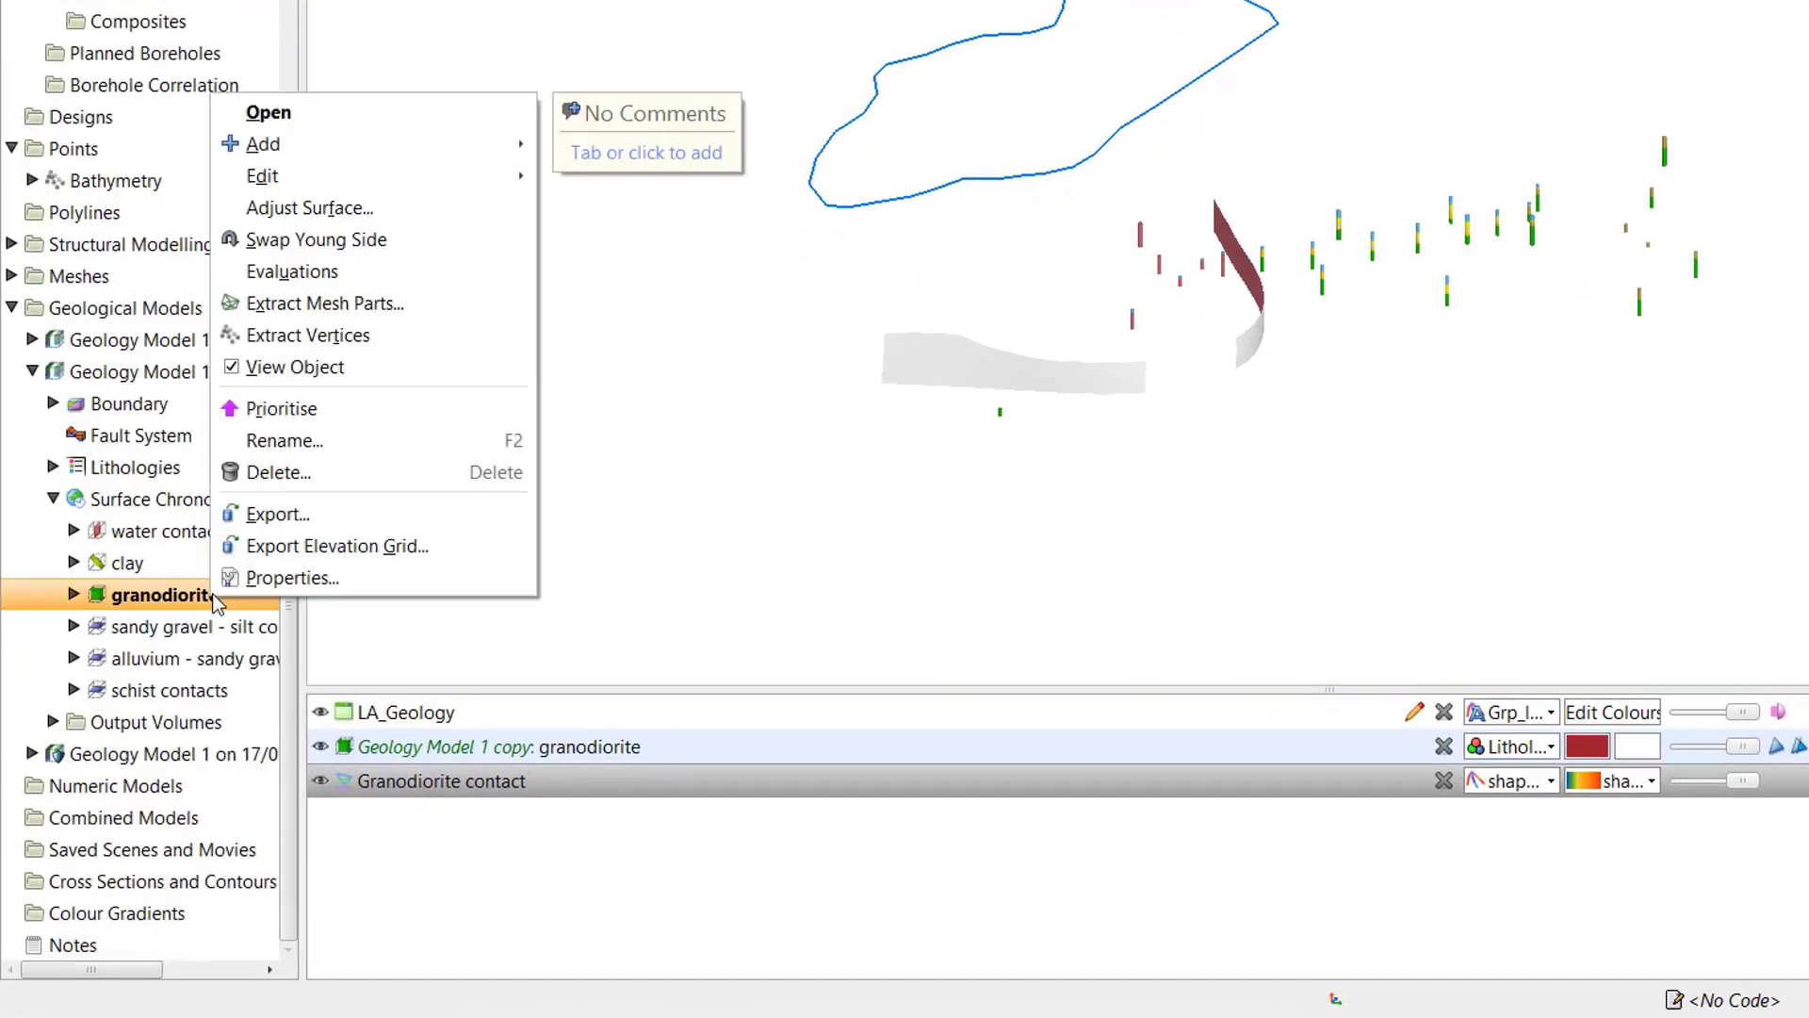
mouse_move(509, 148)
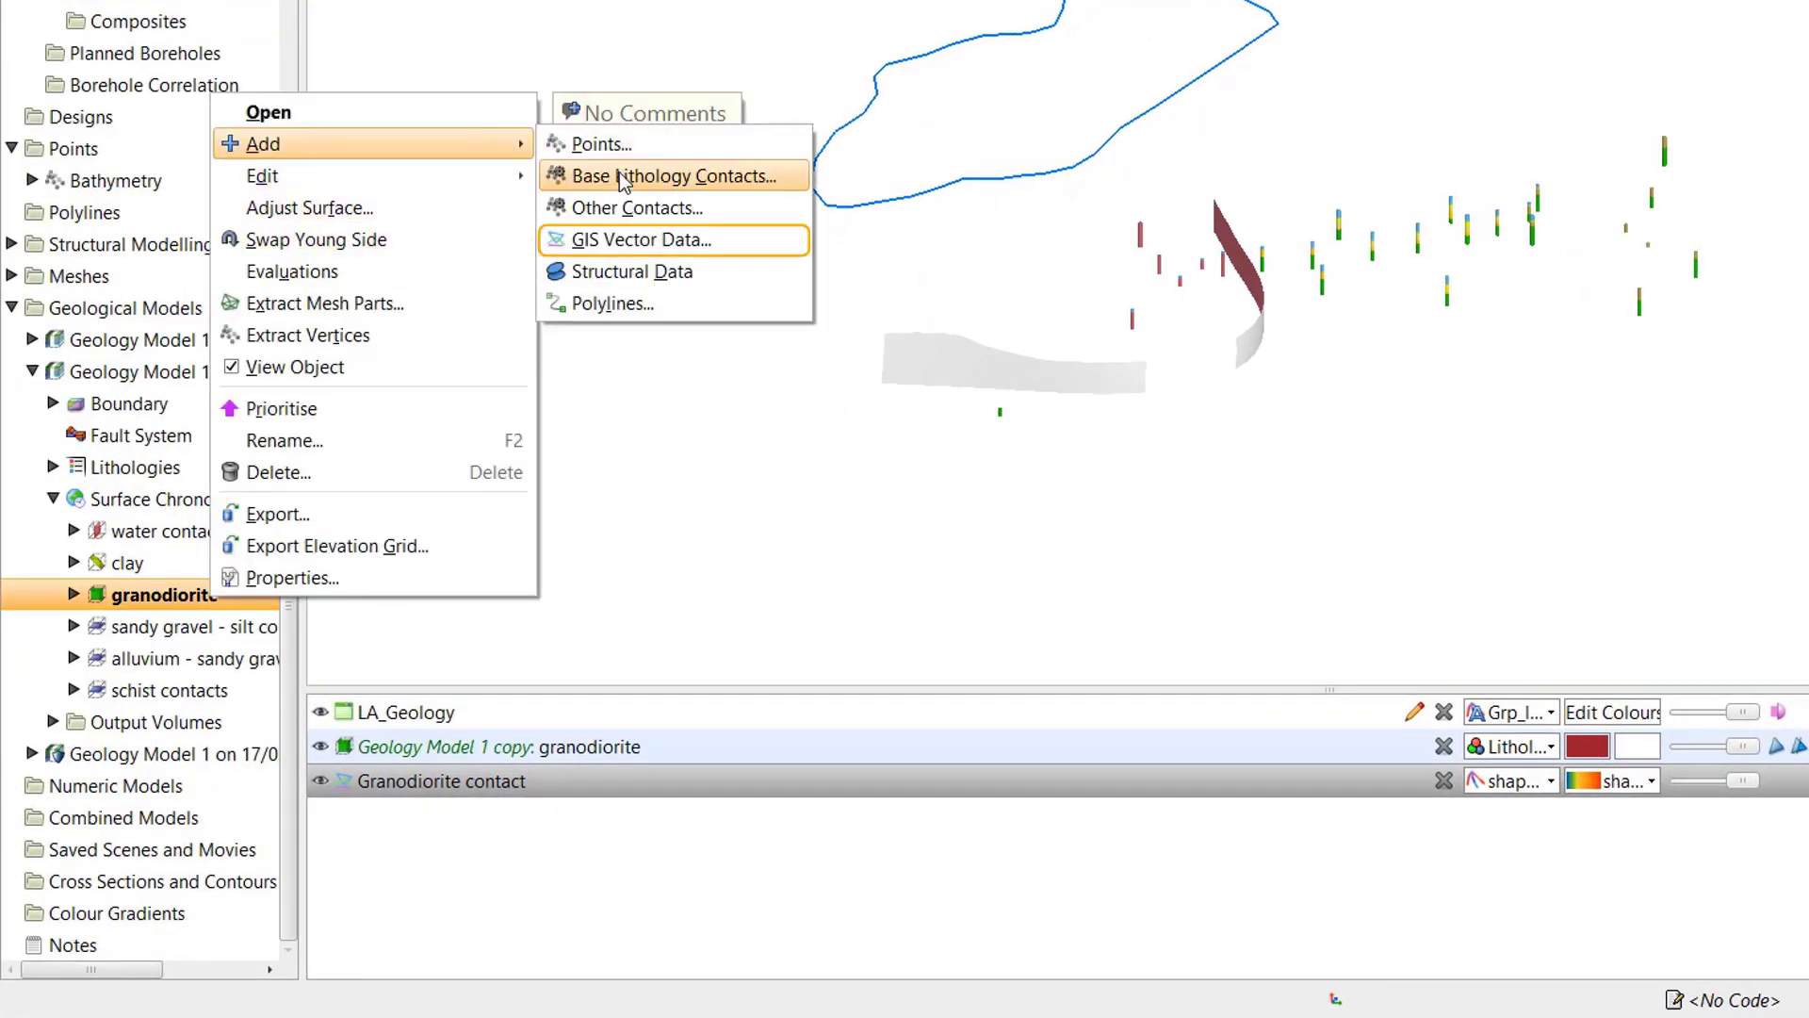
left_click(684, 241)
left_click(1108, 366)
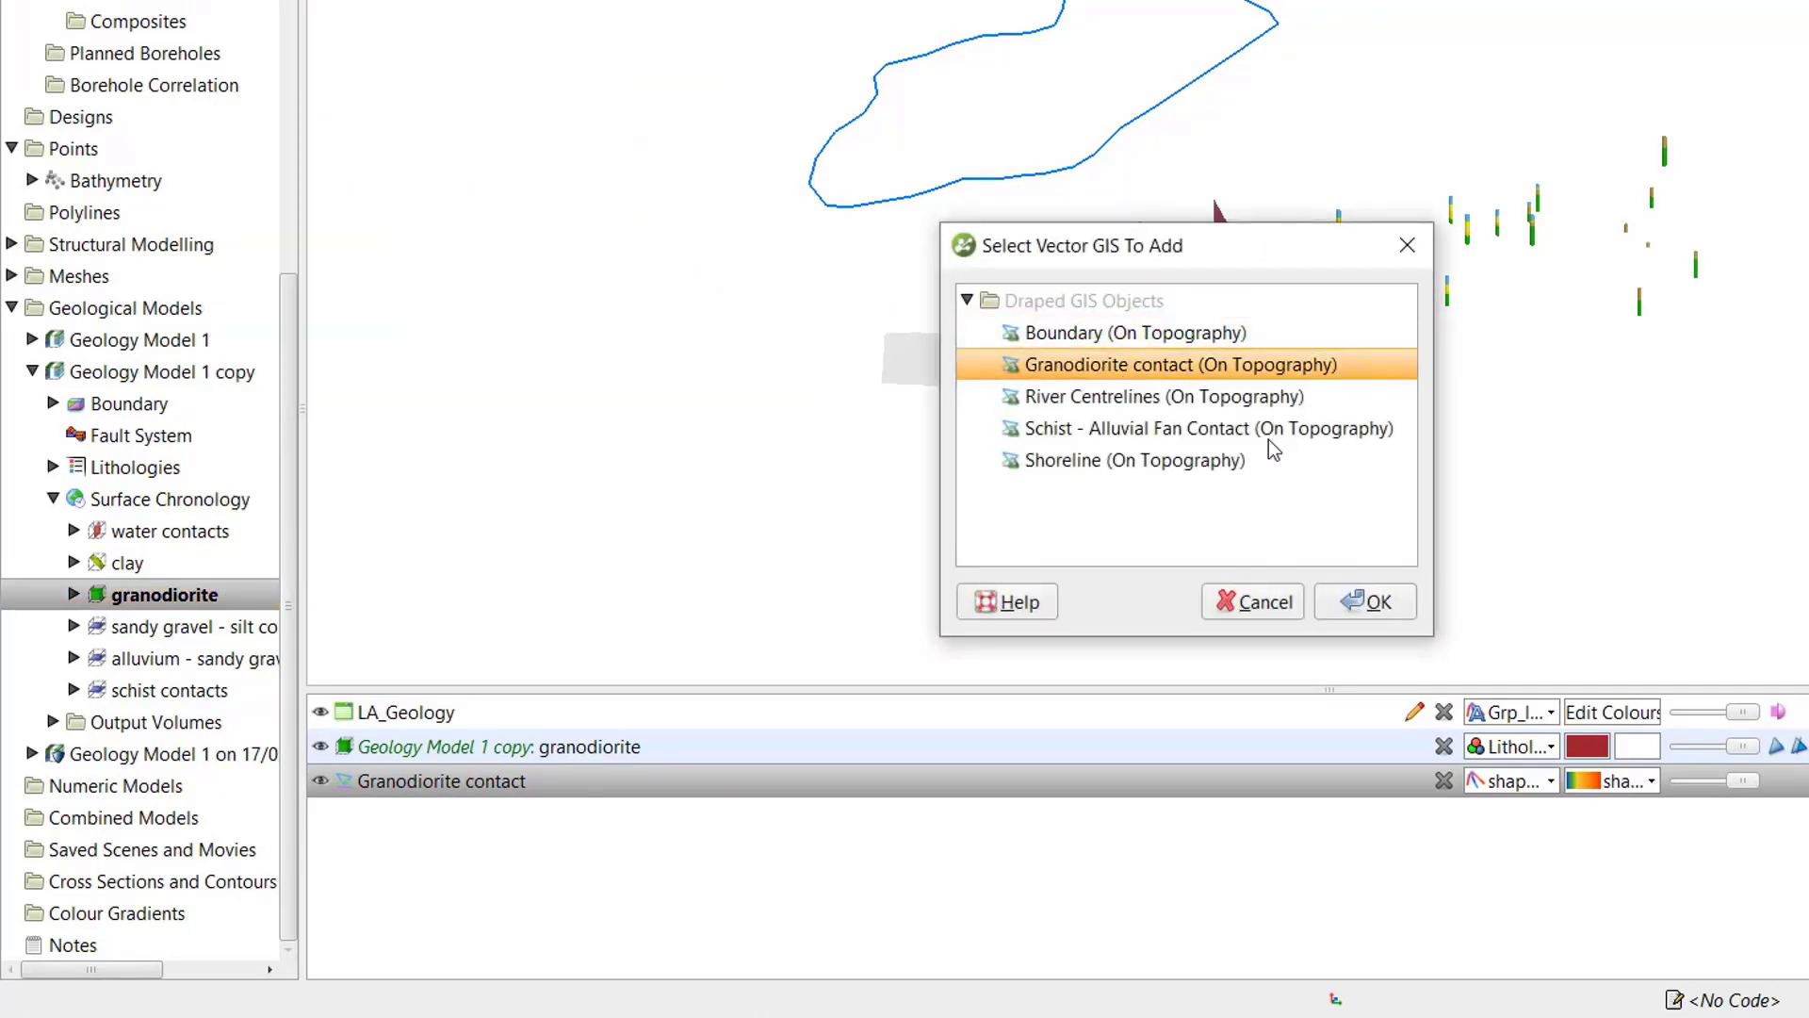
left_click(1372, 603)
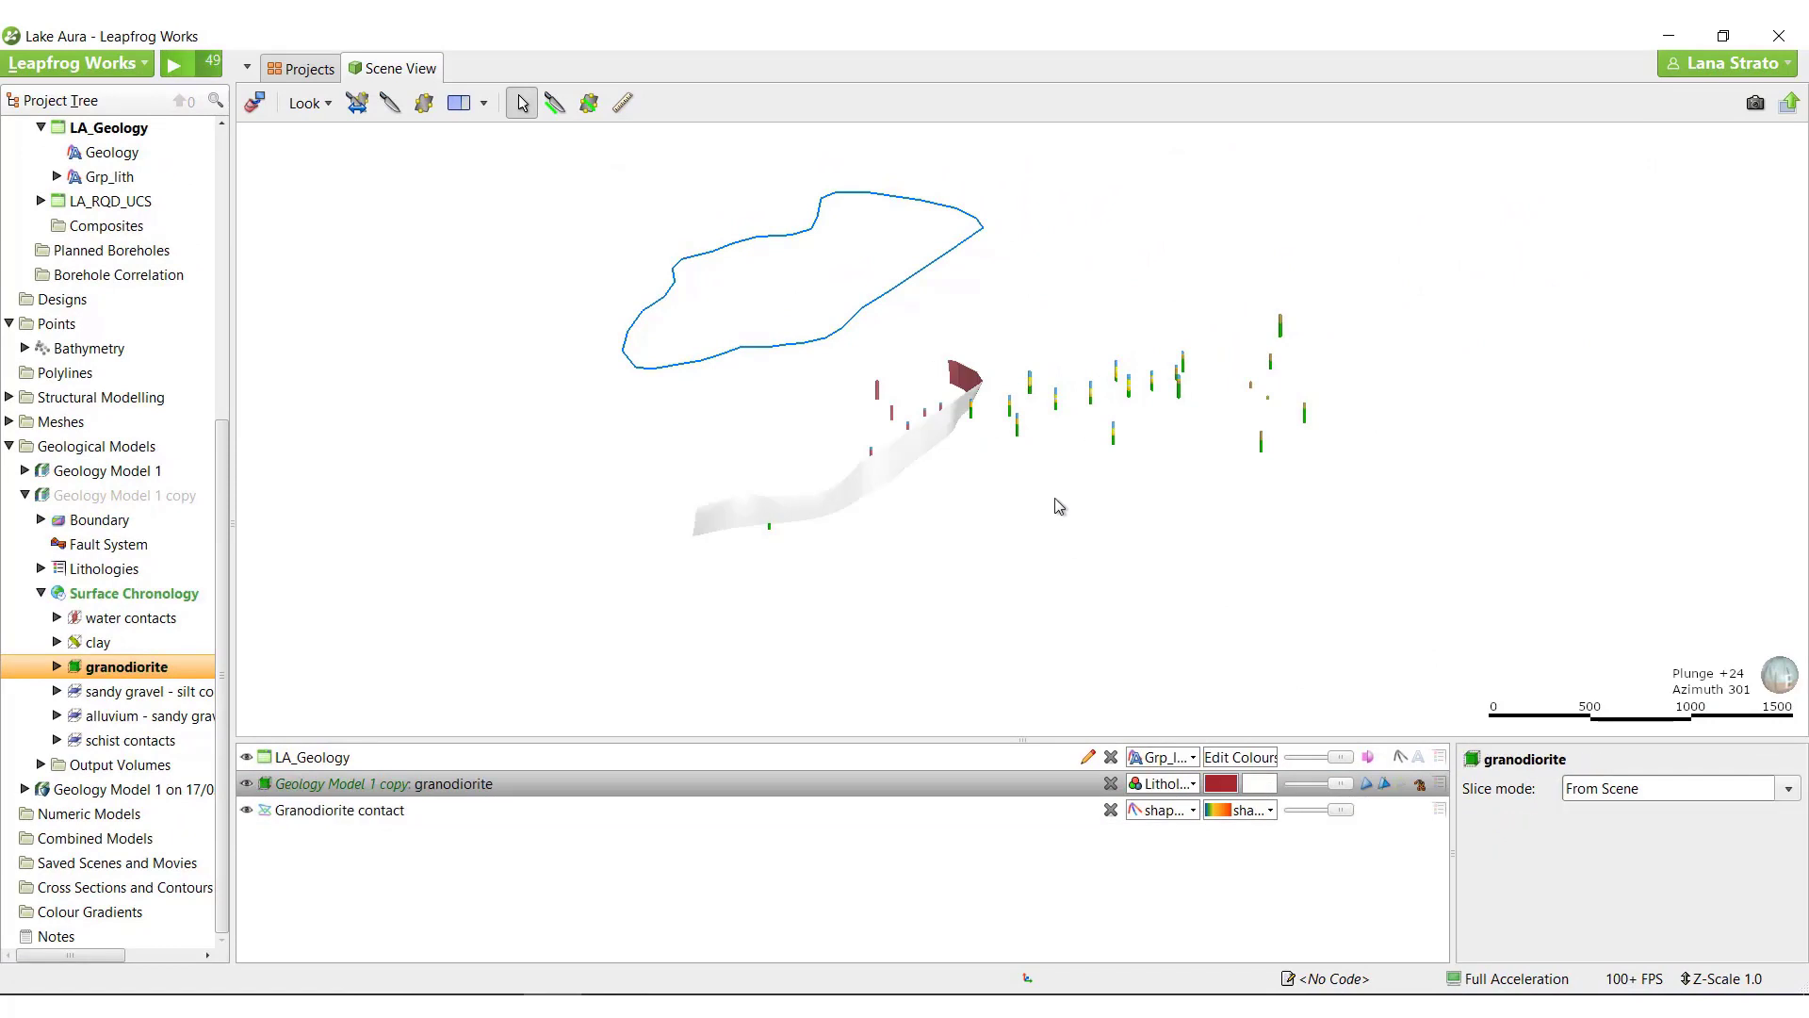
left_click_drag(1056, 505, 1012, 336)
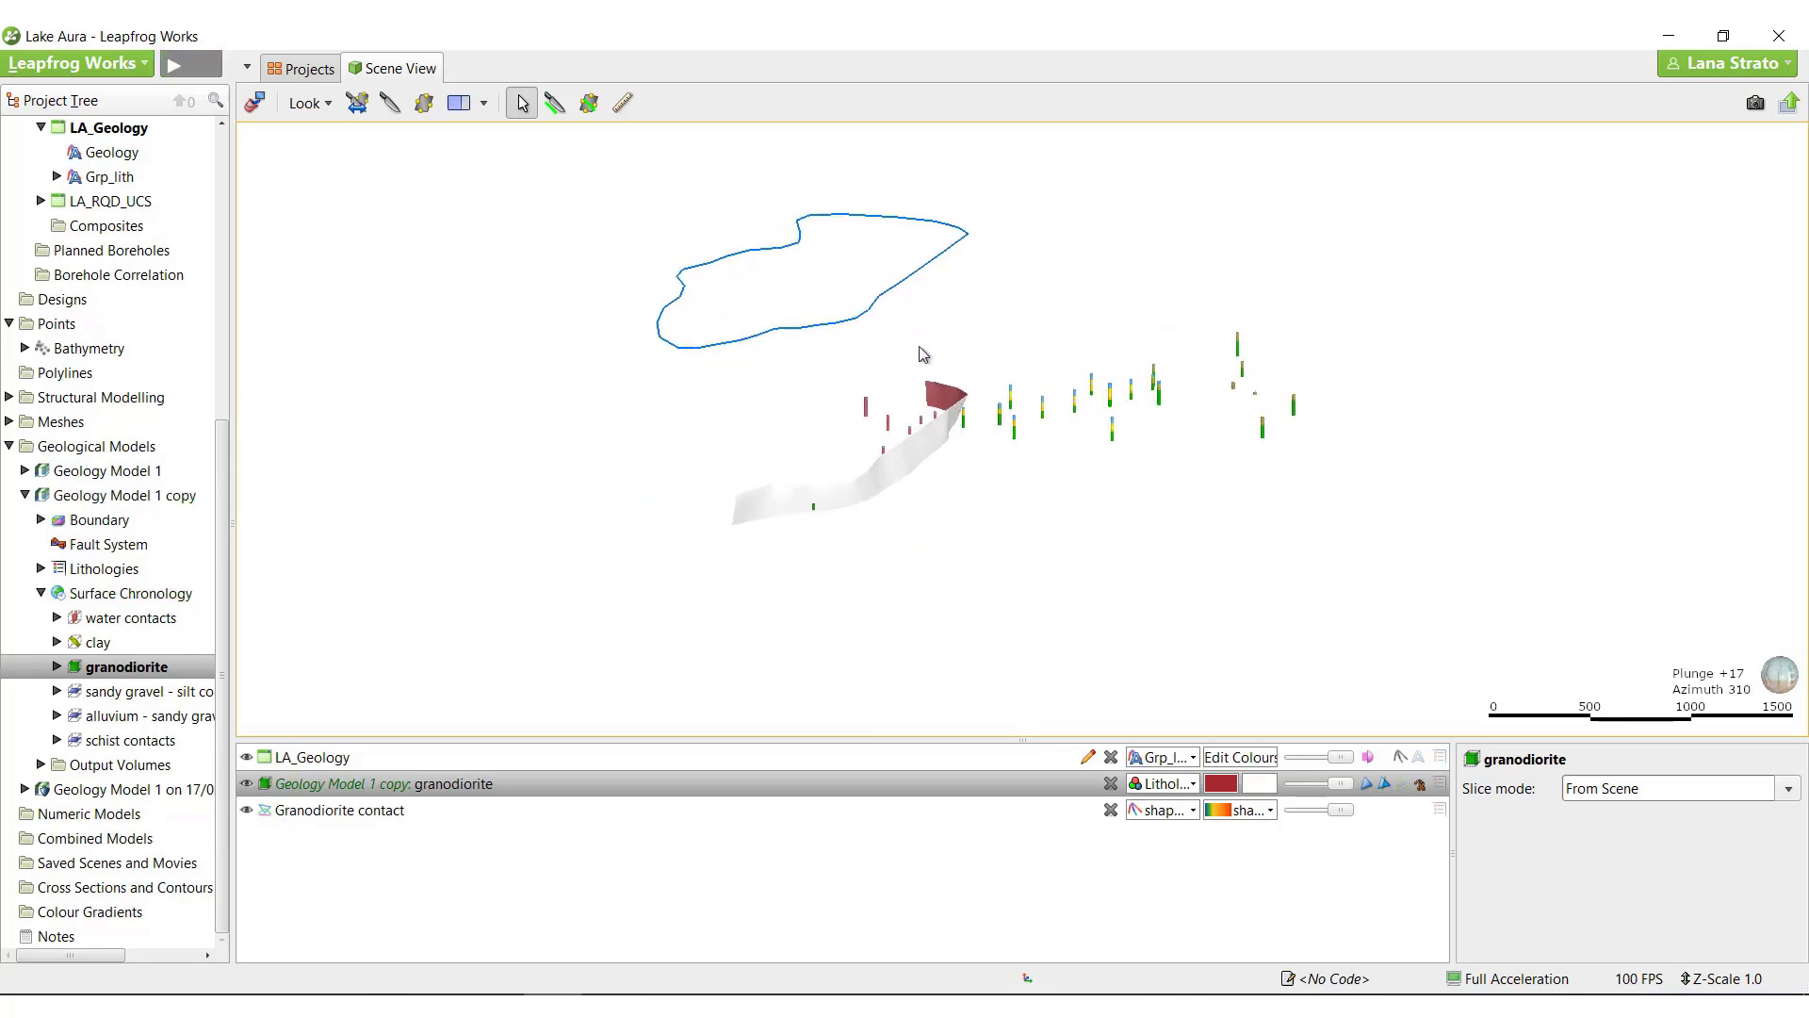
Clear the scene, then show Geology Model 1 copy with the Topography map draped over it
left_click(255, 102)
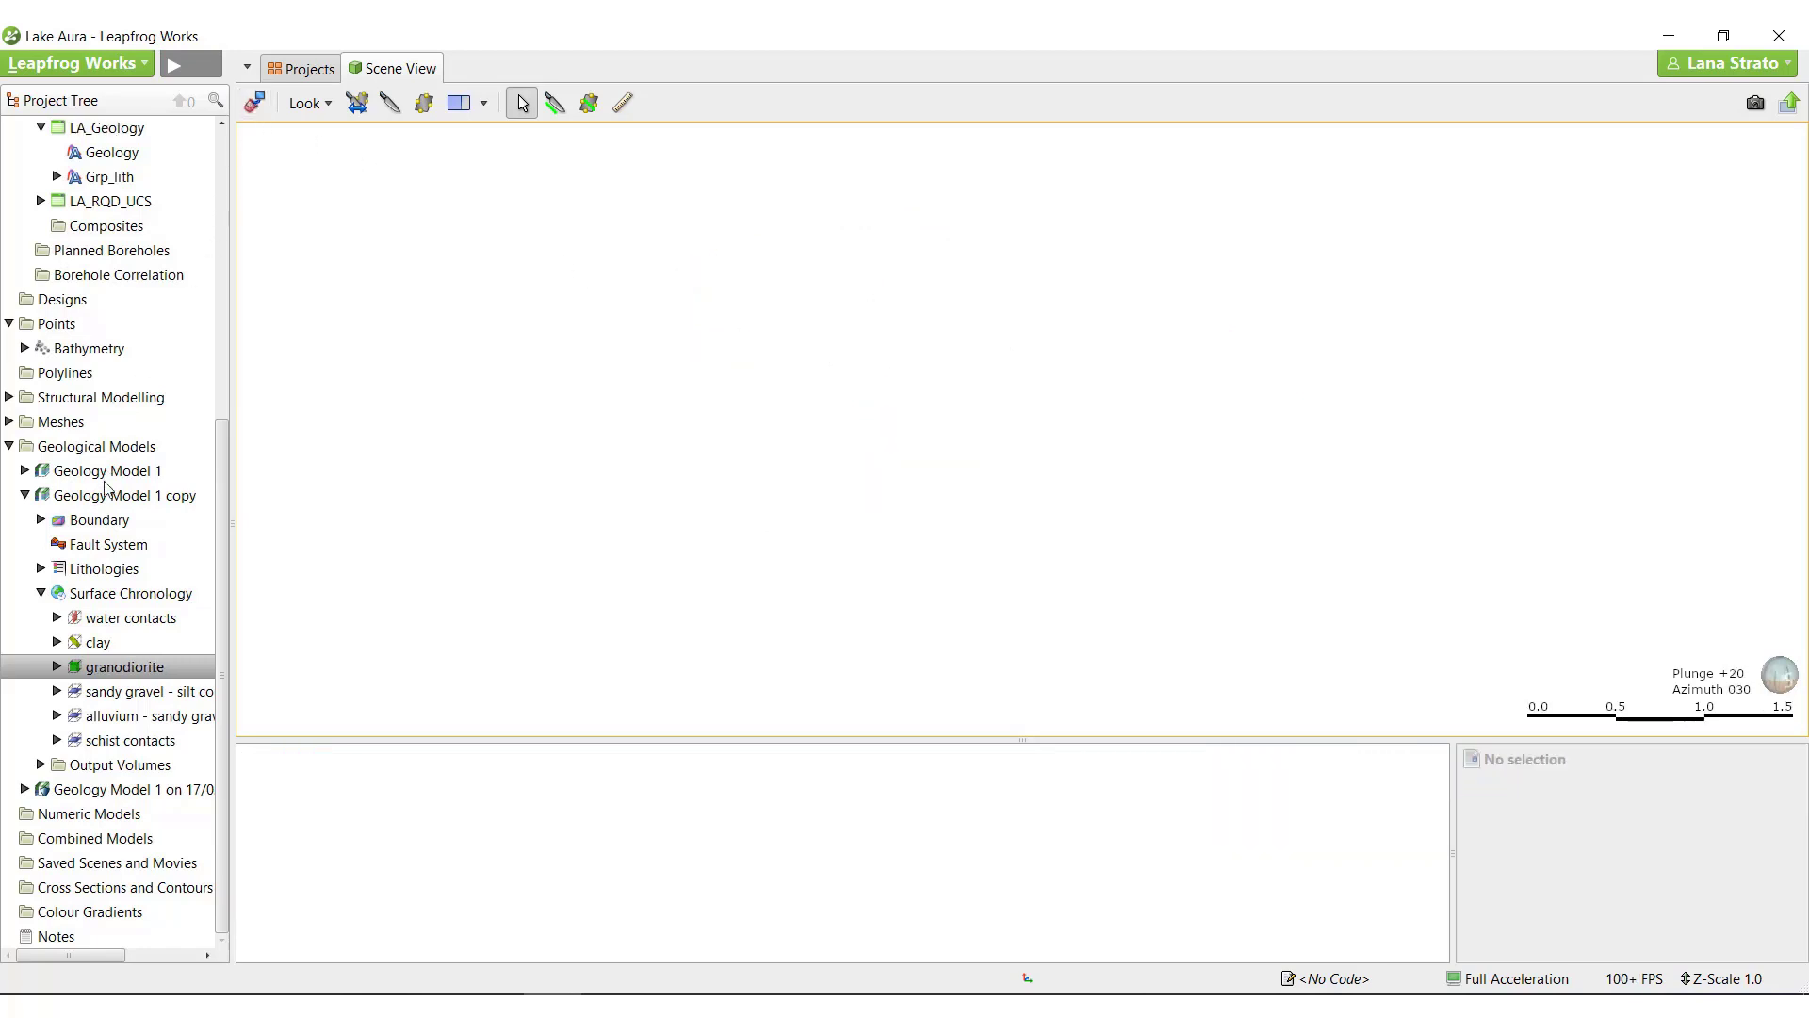
left_click_drag(111, 496, 780, 484)
left_click_drag(1260, 444, 603, 478)
scroll(193, 281, "up", 6)
left_click_drag(94, 153, 1036, 501)
scroll(1037, 501, "up", 3)
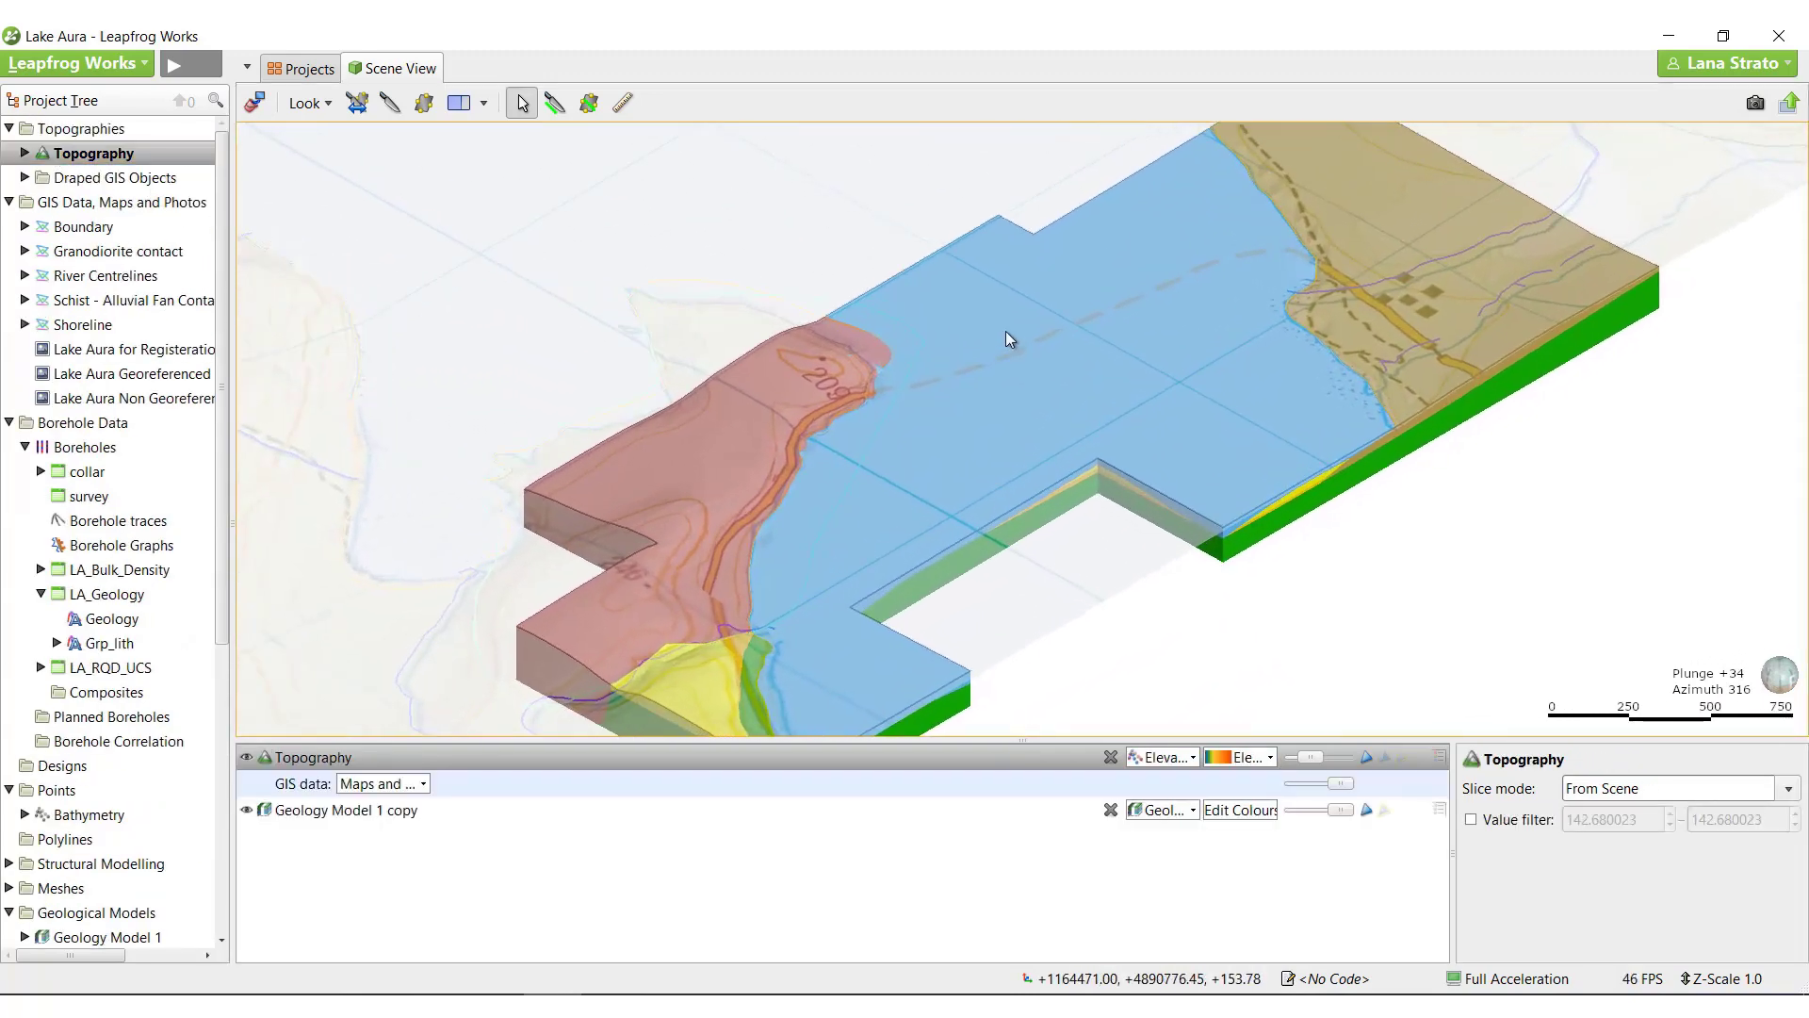
scroll(922, 524, "down", 1)
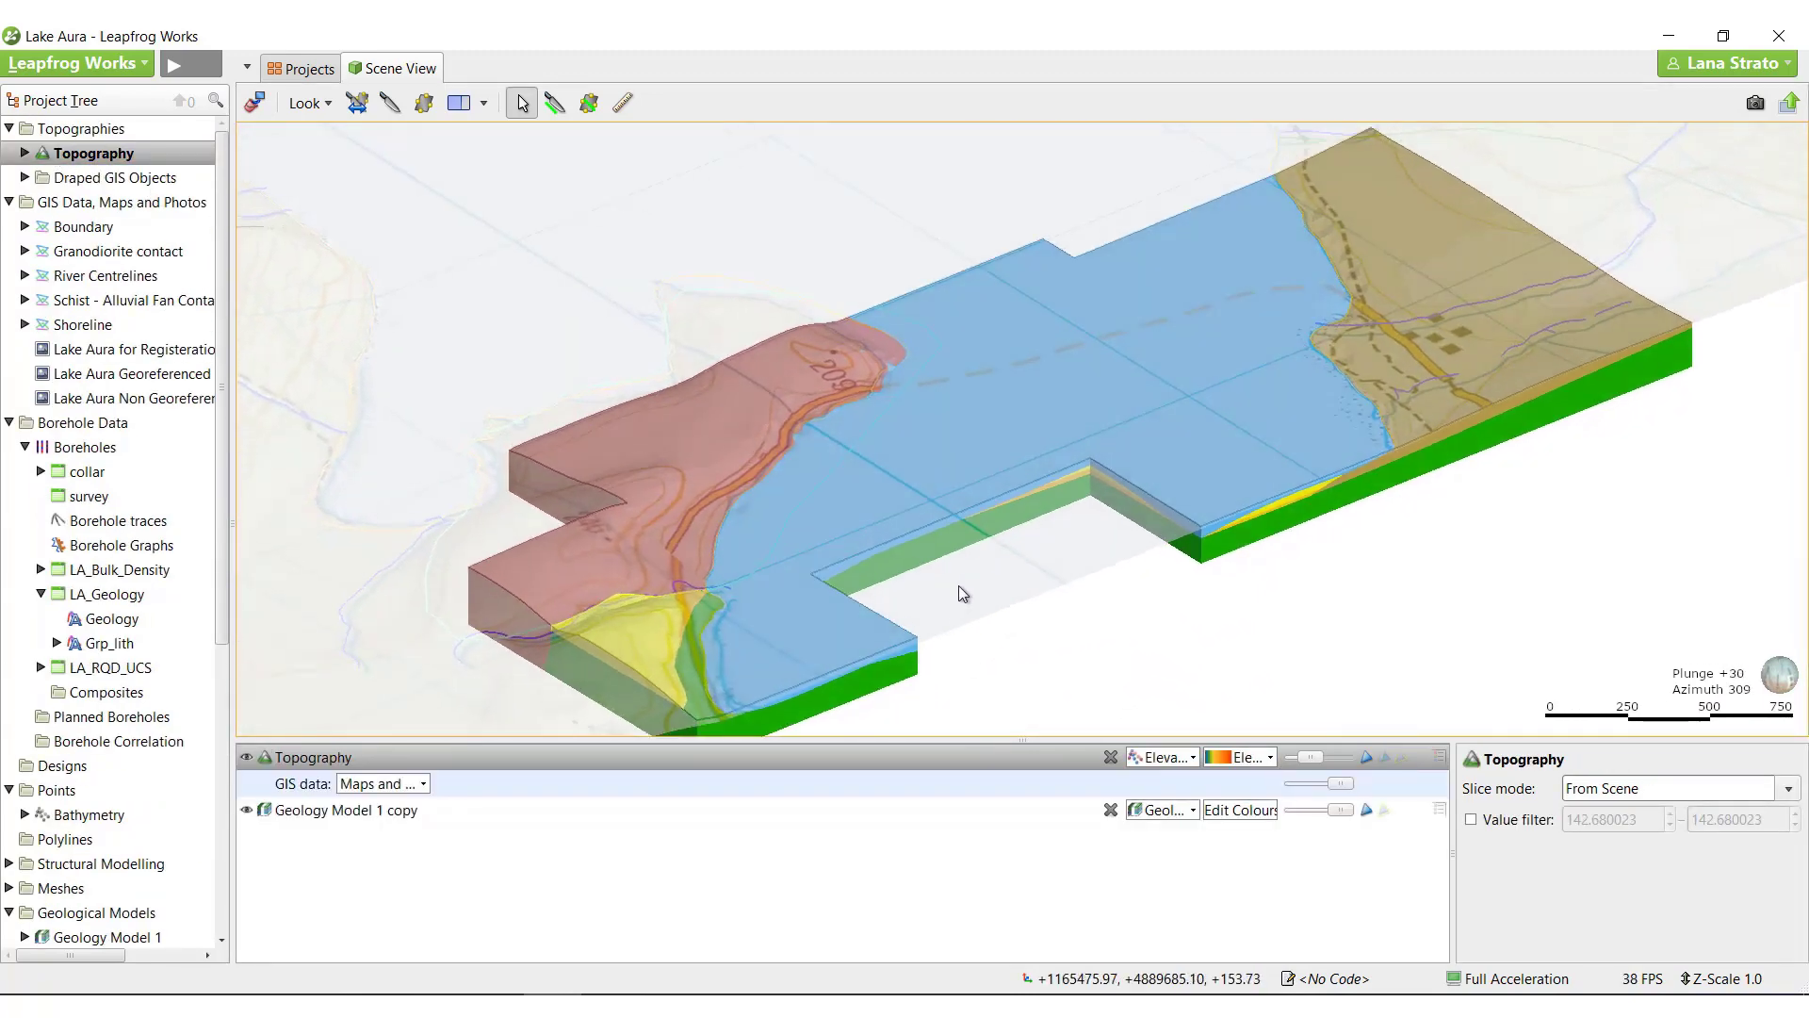